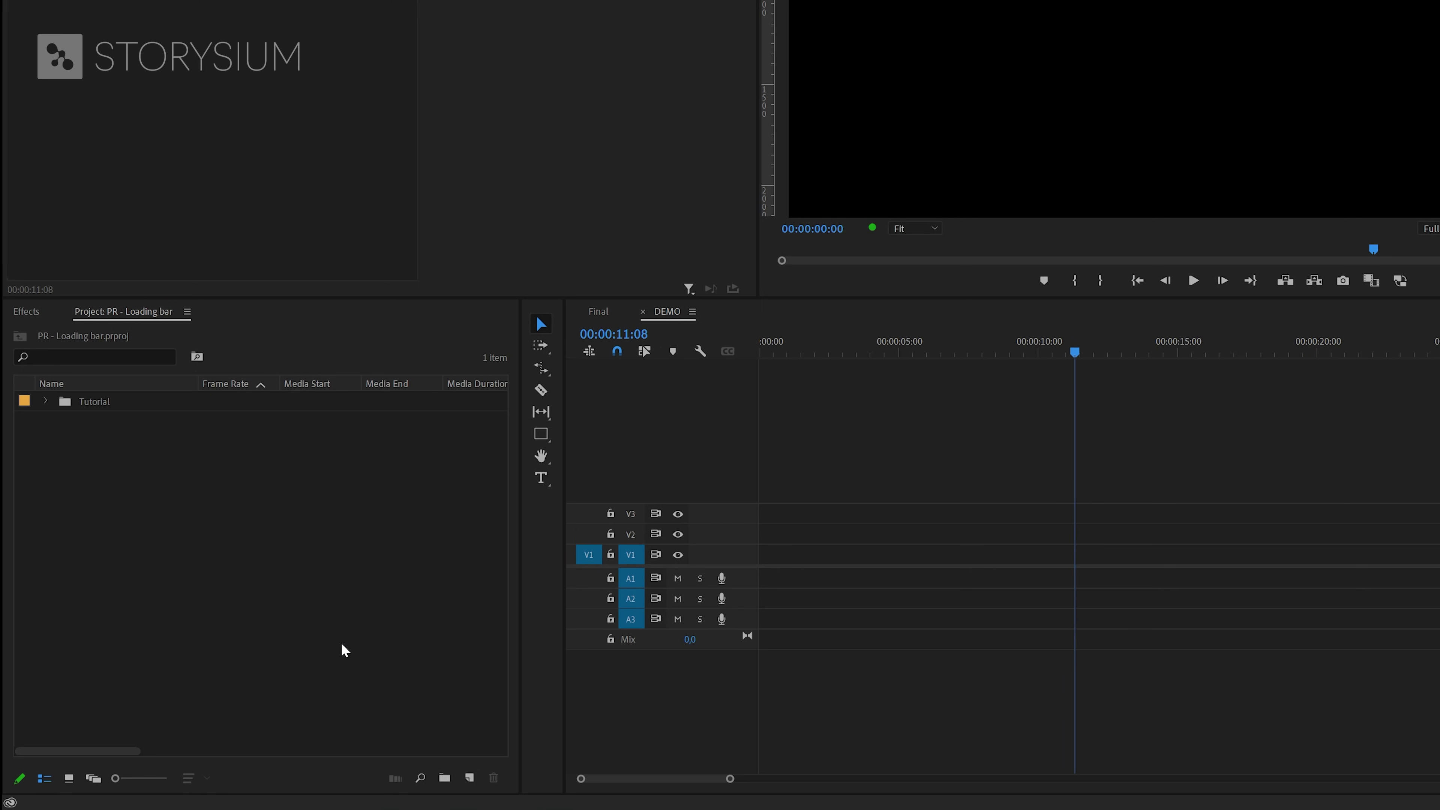
Step: Make a Color Matte with hex AACE38, name it Background, and place it at the start of V1
left_click(471, 778)
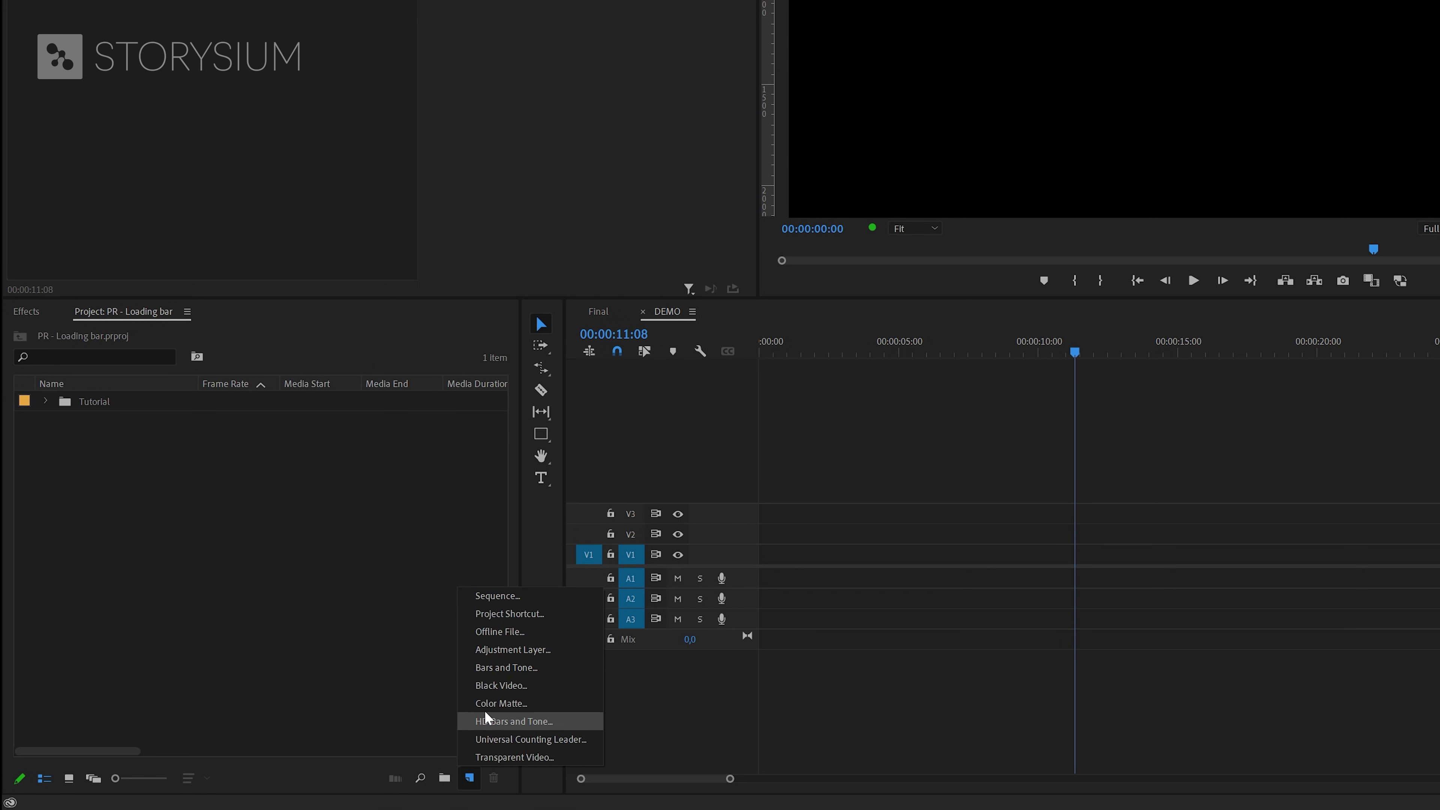
left_click(499, 704)
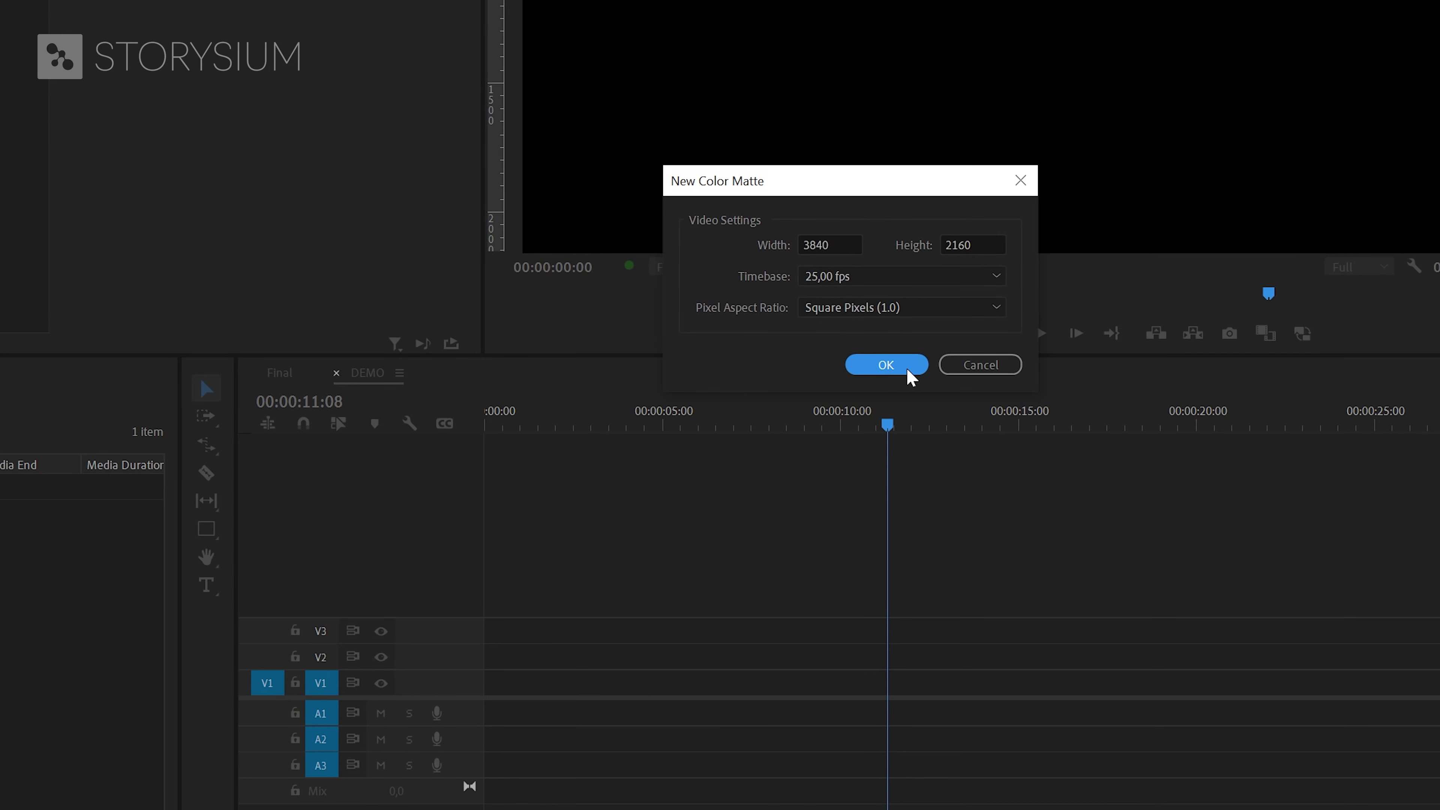
left_click(908, 370)
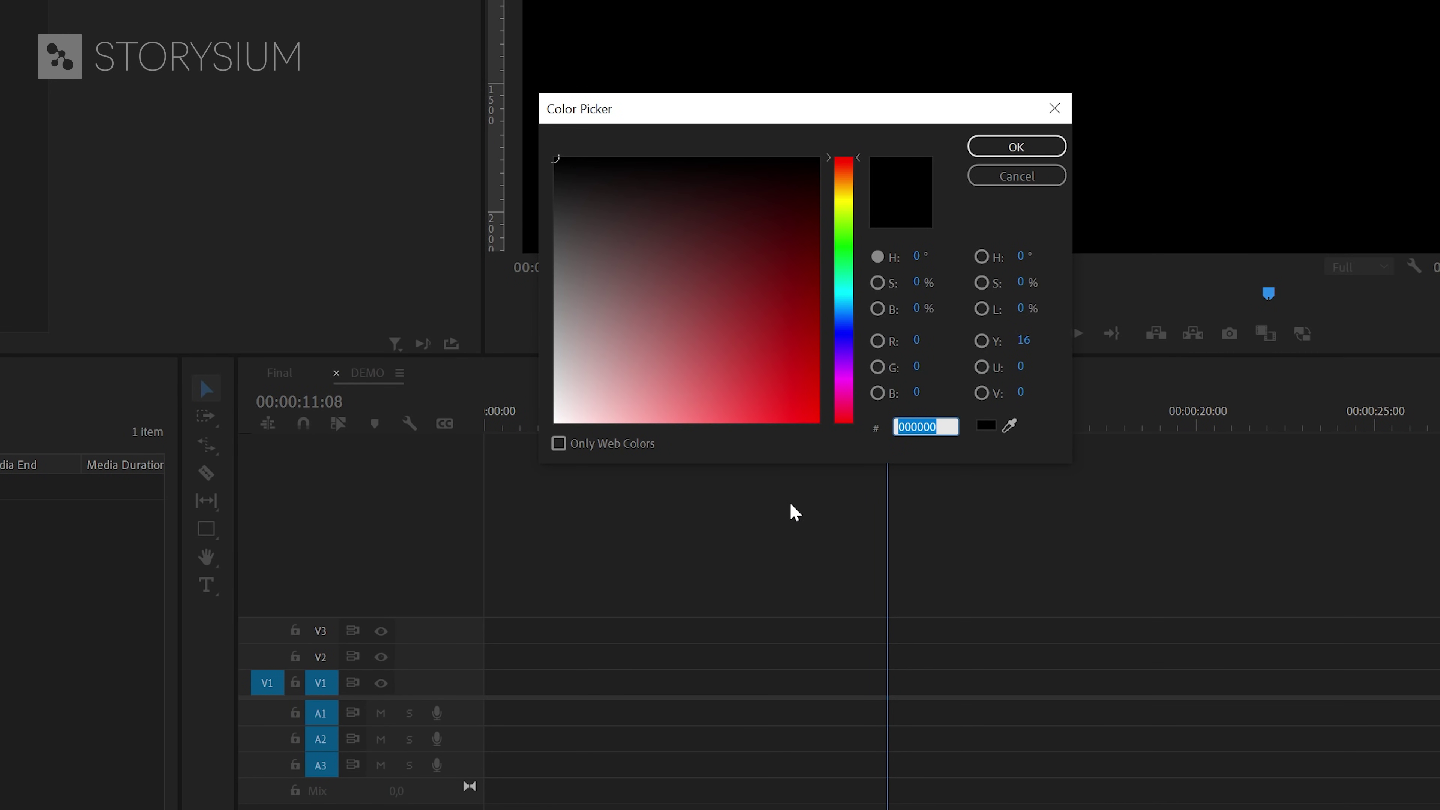
type("AACE38")
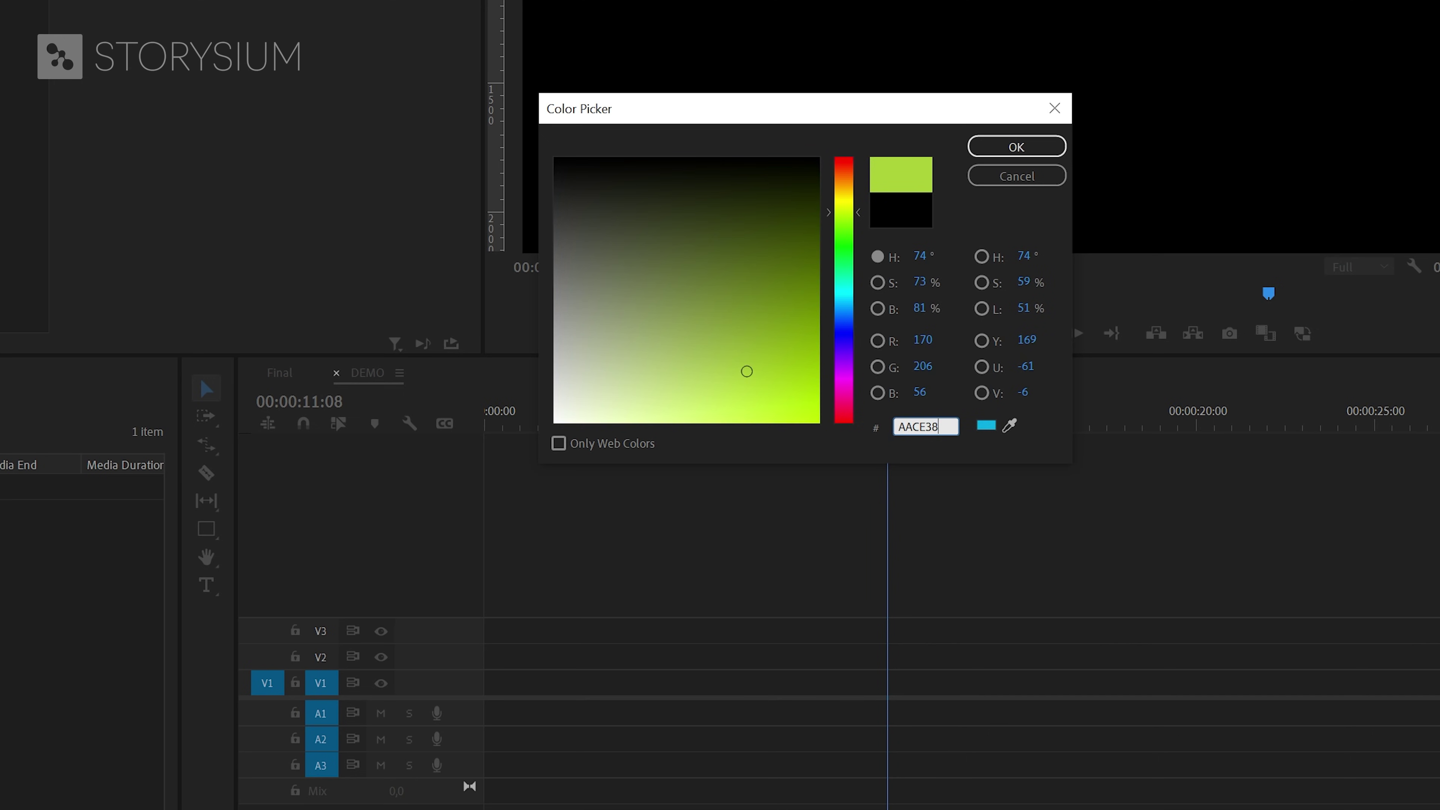
left_click(1056, 146)
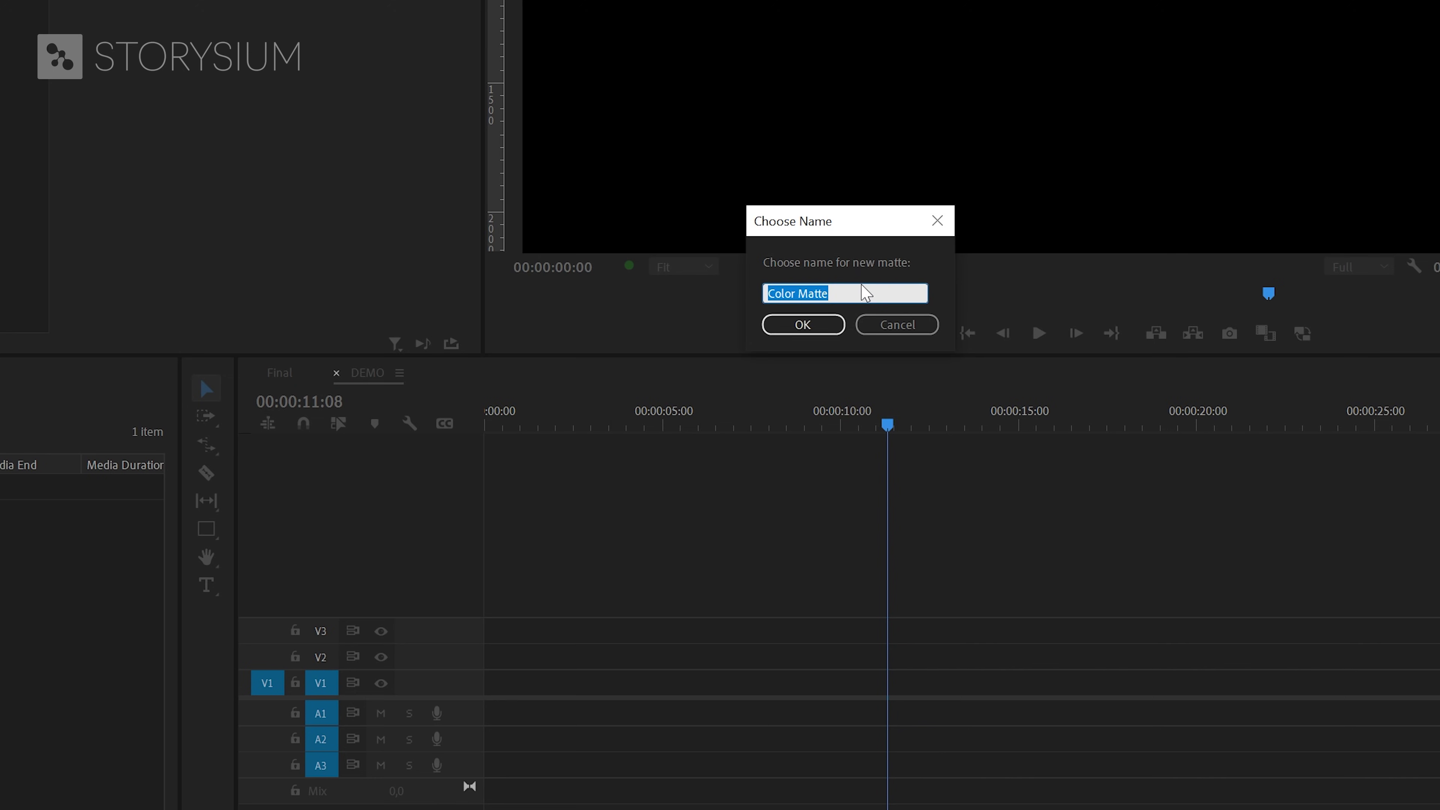
type("Background")
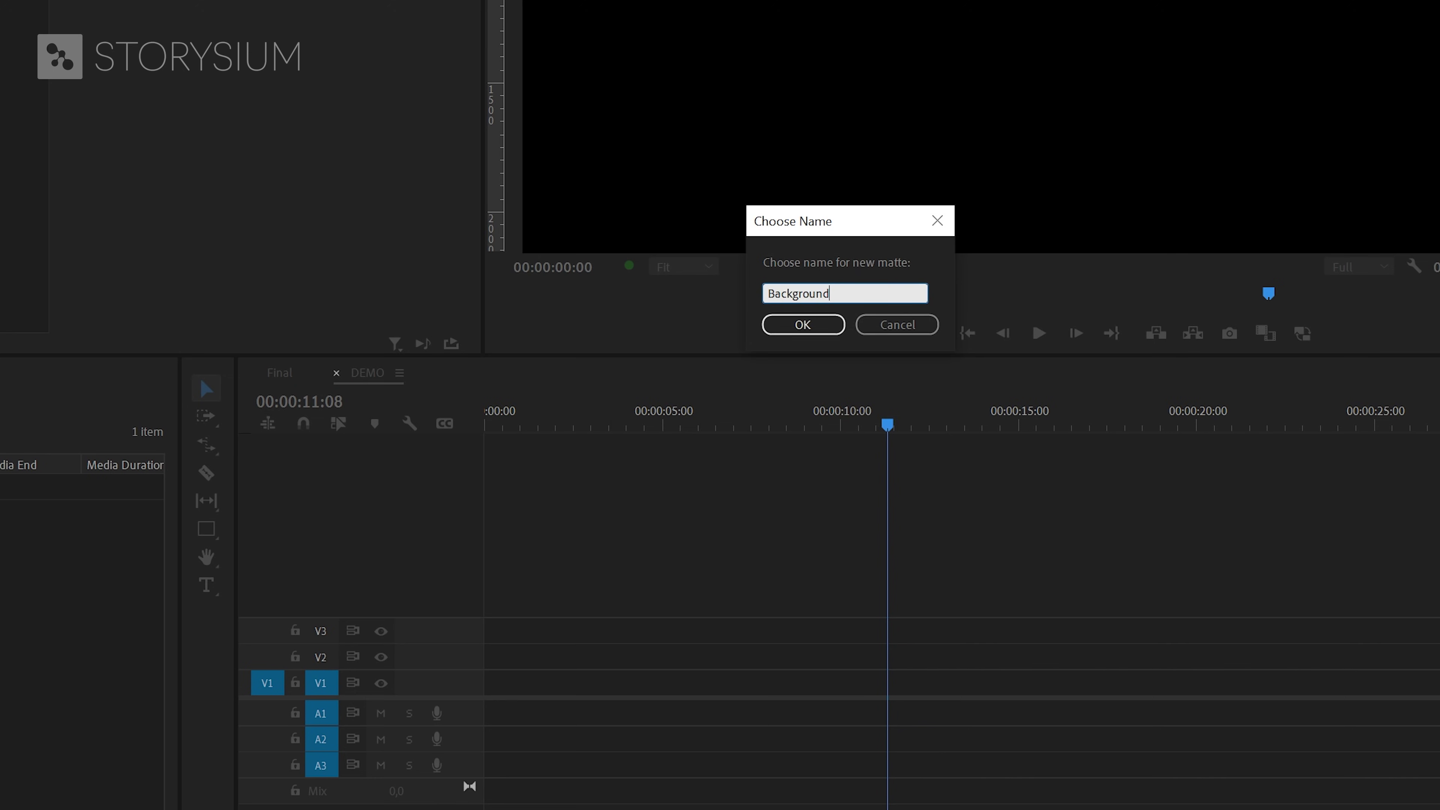
left_click(816, 330)
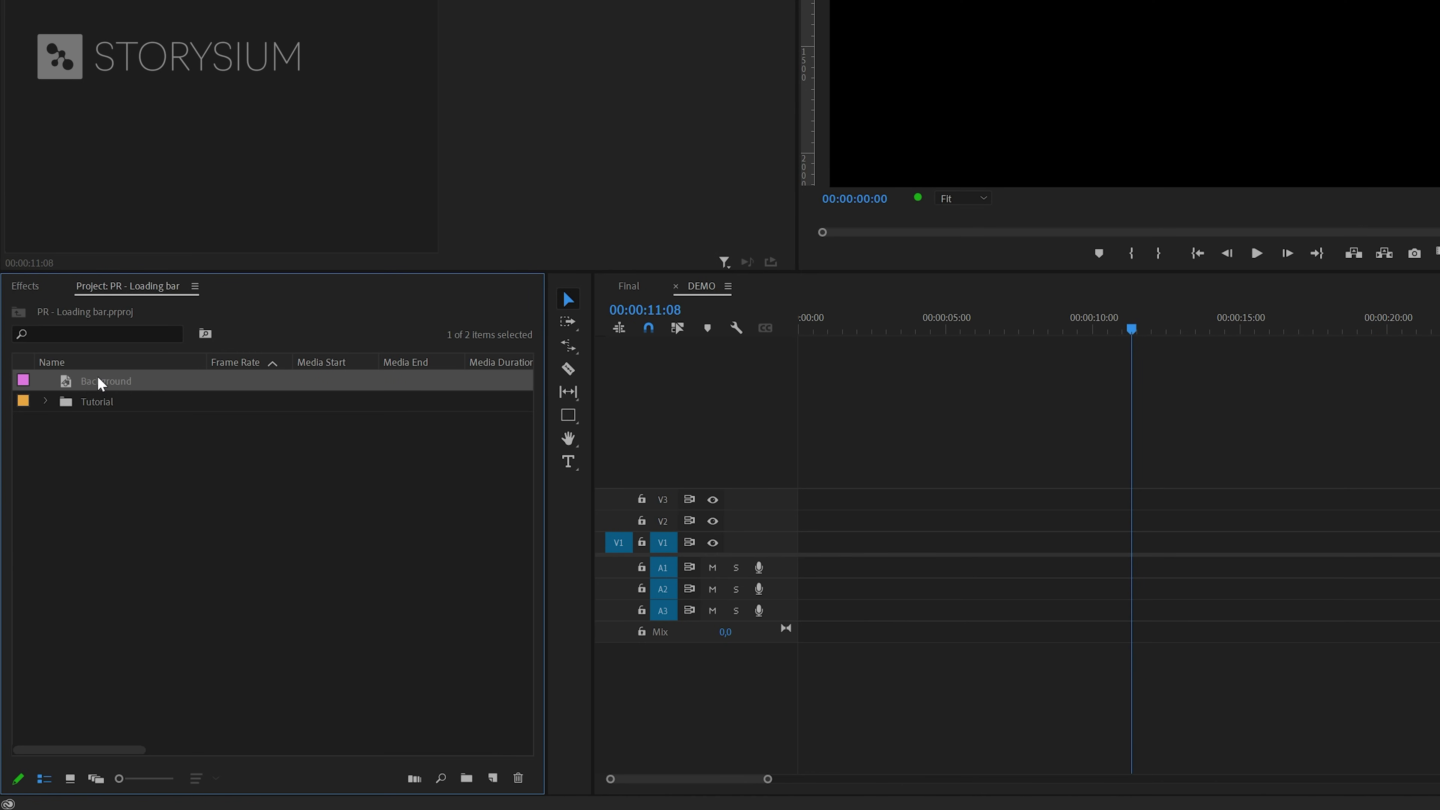
left_click_drag(101, 384, 1236, 553)
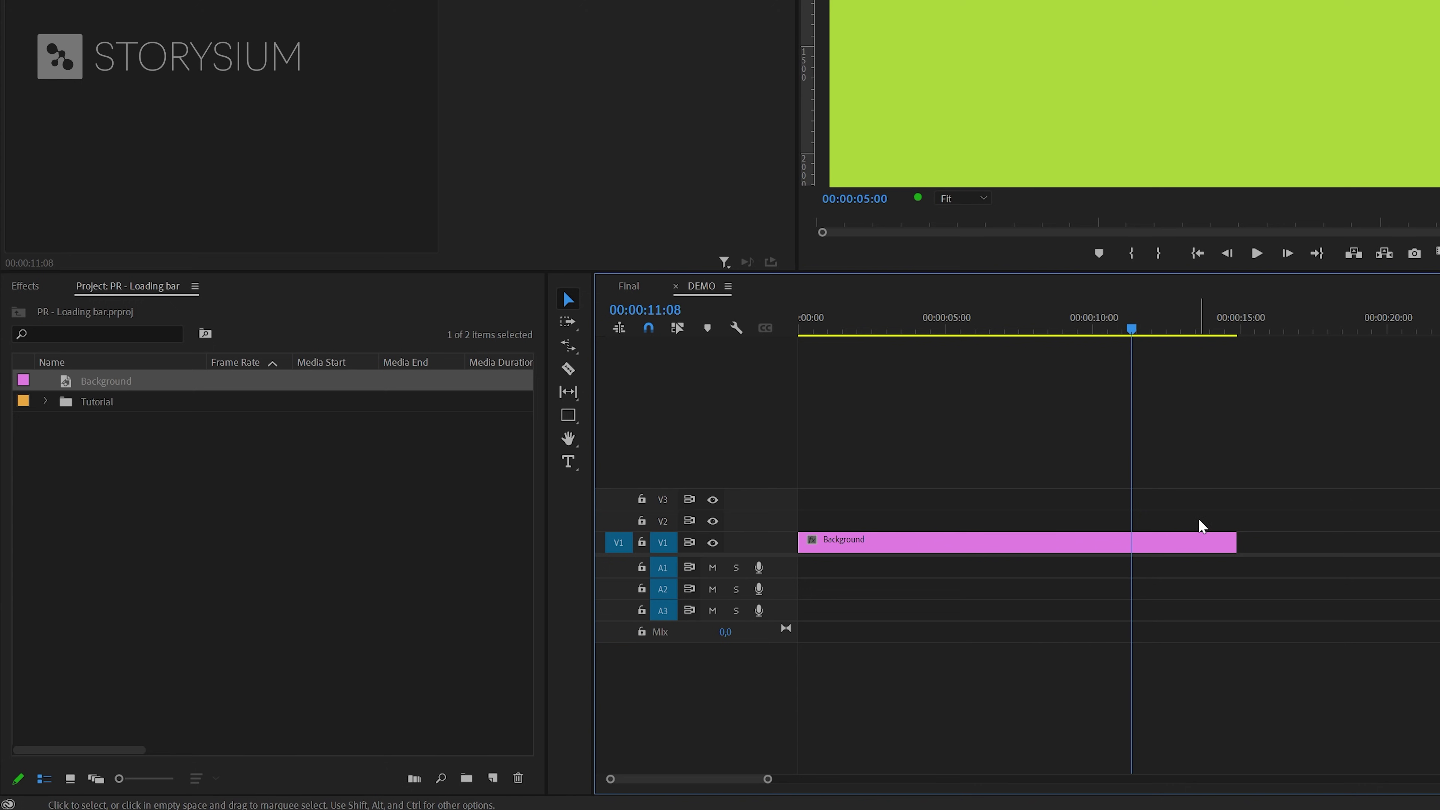
Step: Draw Shape 01 and a slightly larger Shape 02 with the Rectangle Tool, centring them in the frame
left_click(572, 416)
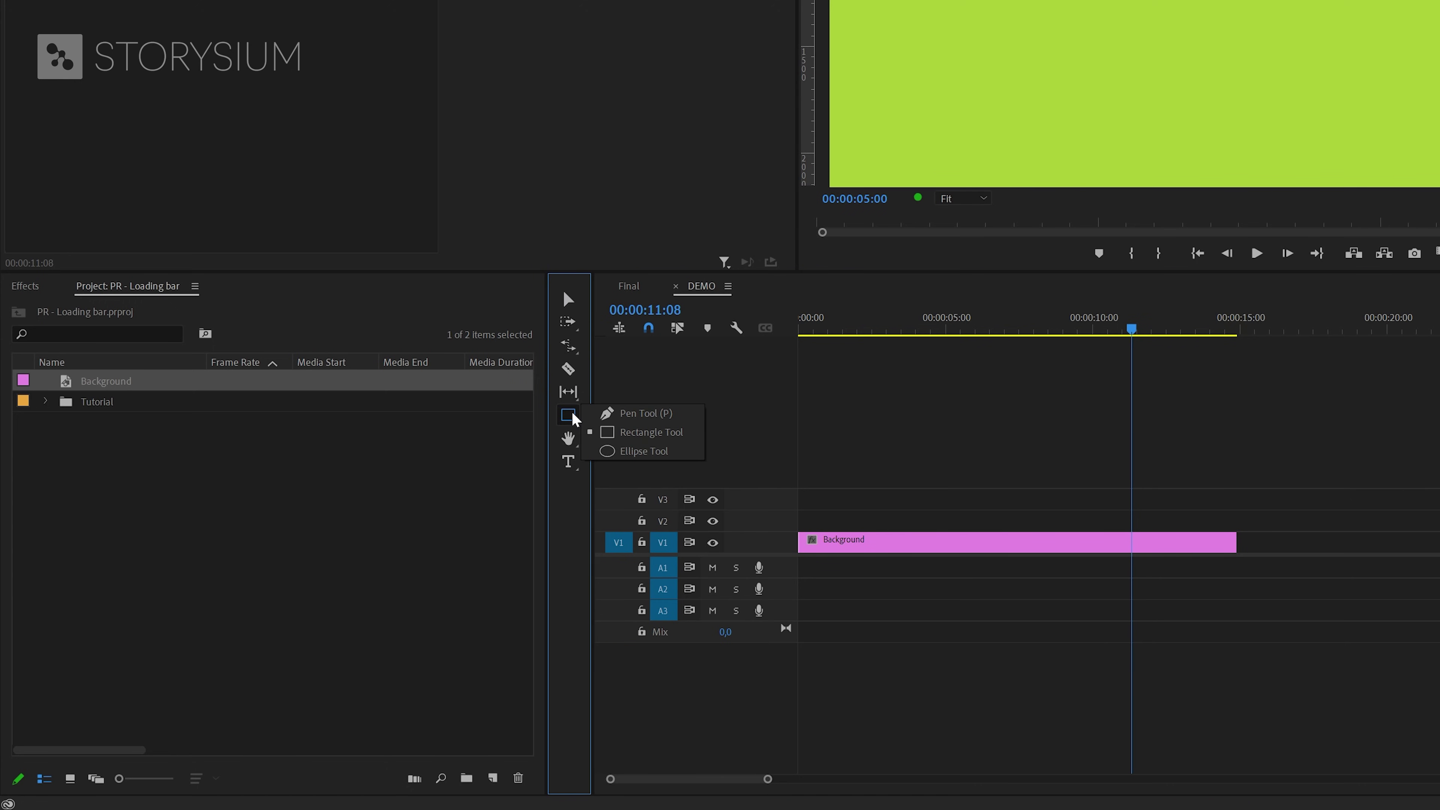
mouse_move(756, 253)
left_mouse_down()
mouse_move(816, 303)
mouse_move(1095, 315)
left_mouse_up()
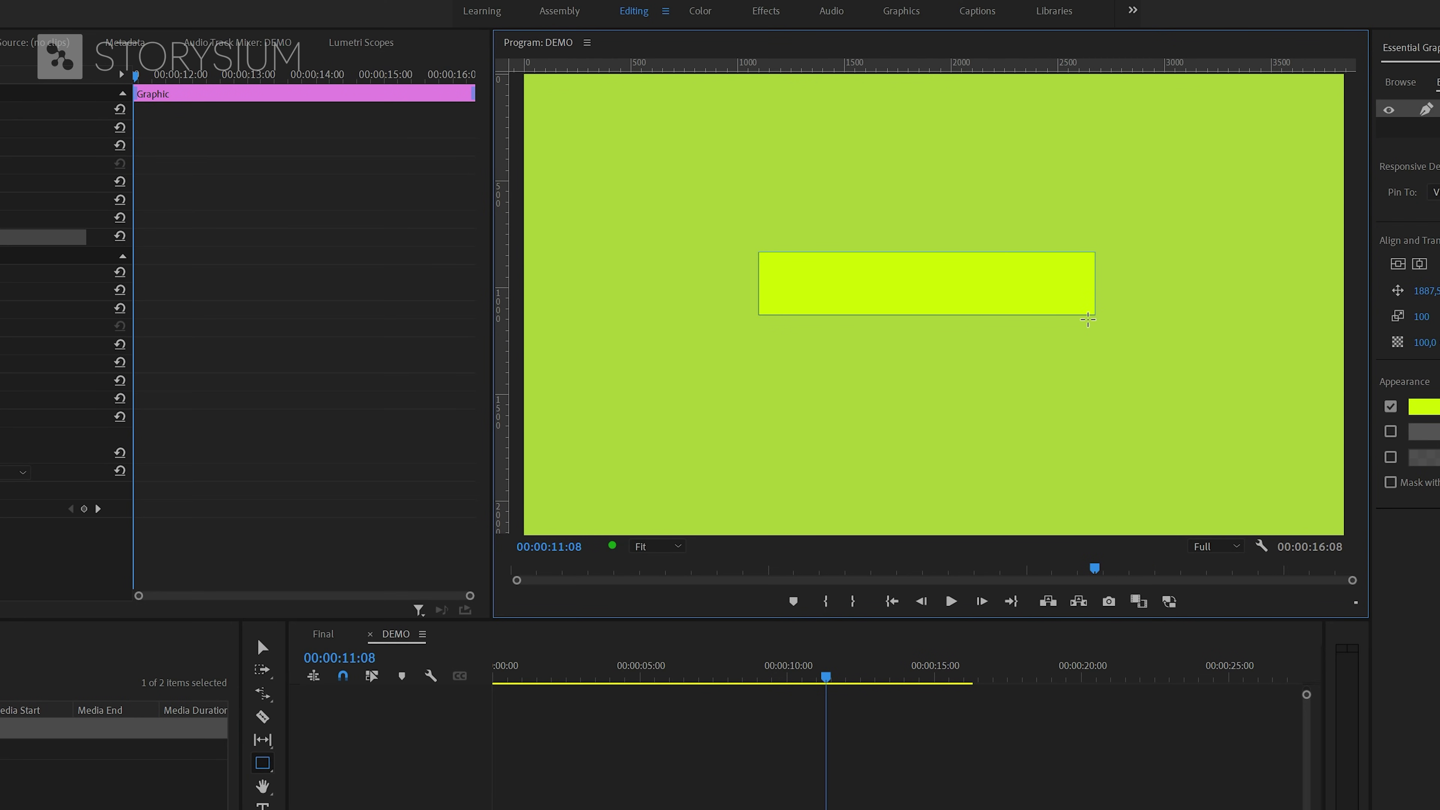
left_click(1397, 264)
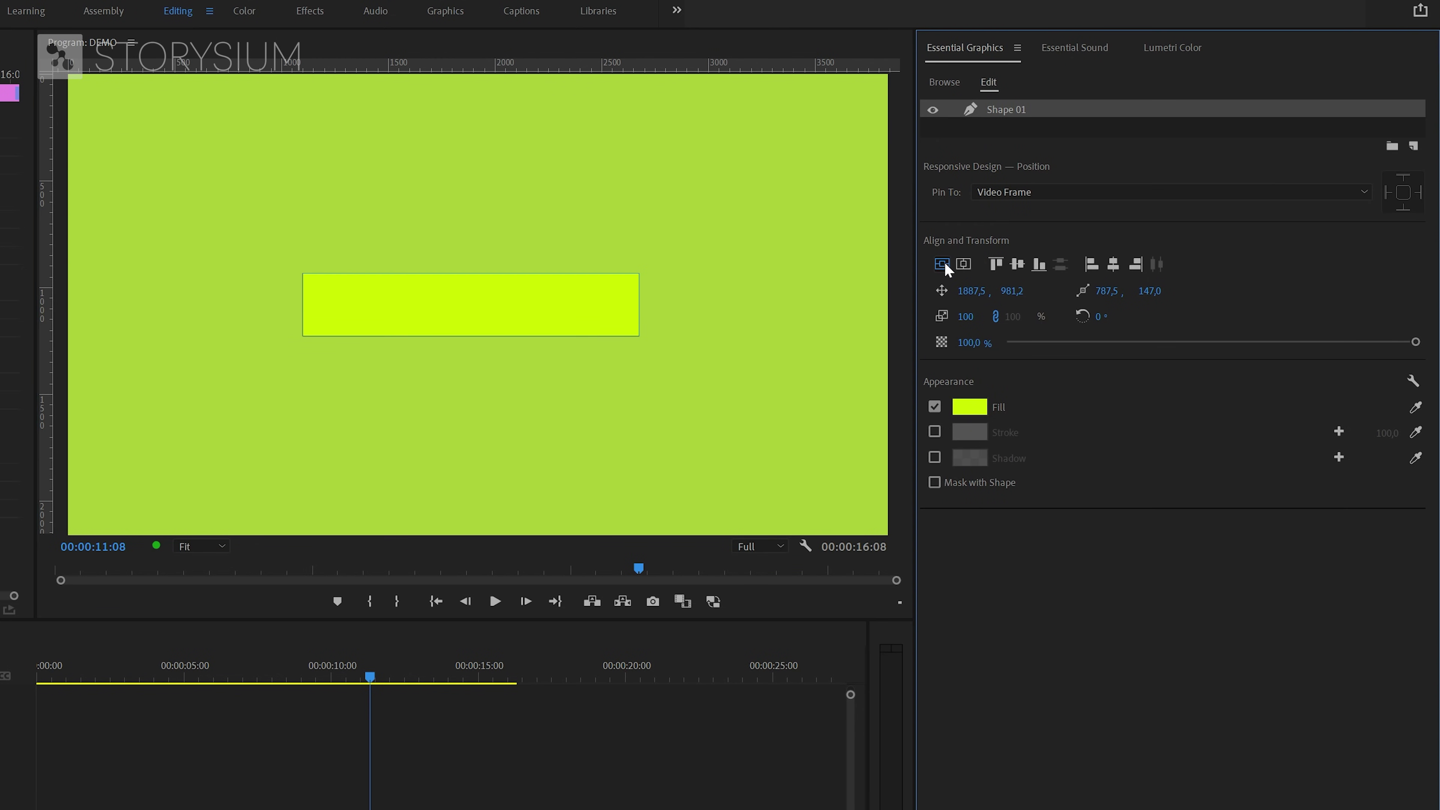
left_click(967, 267)
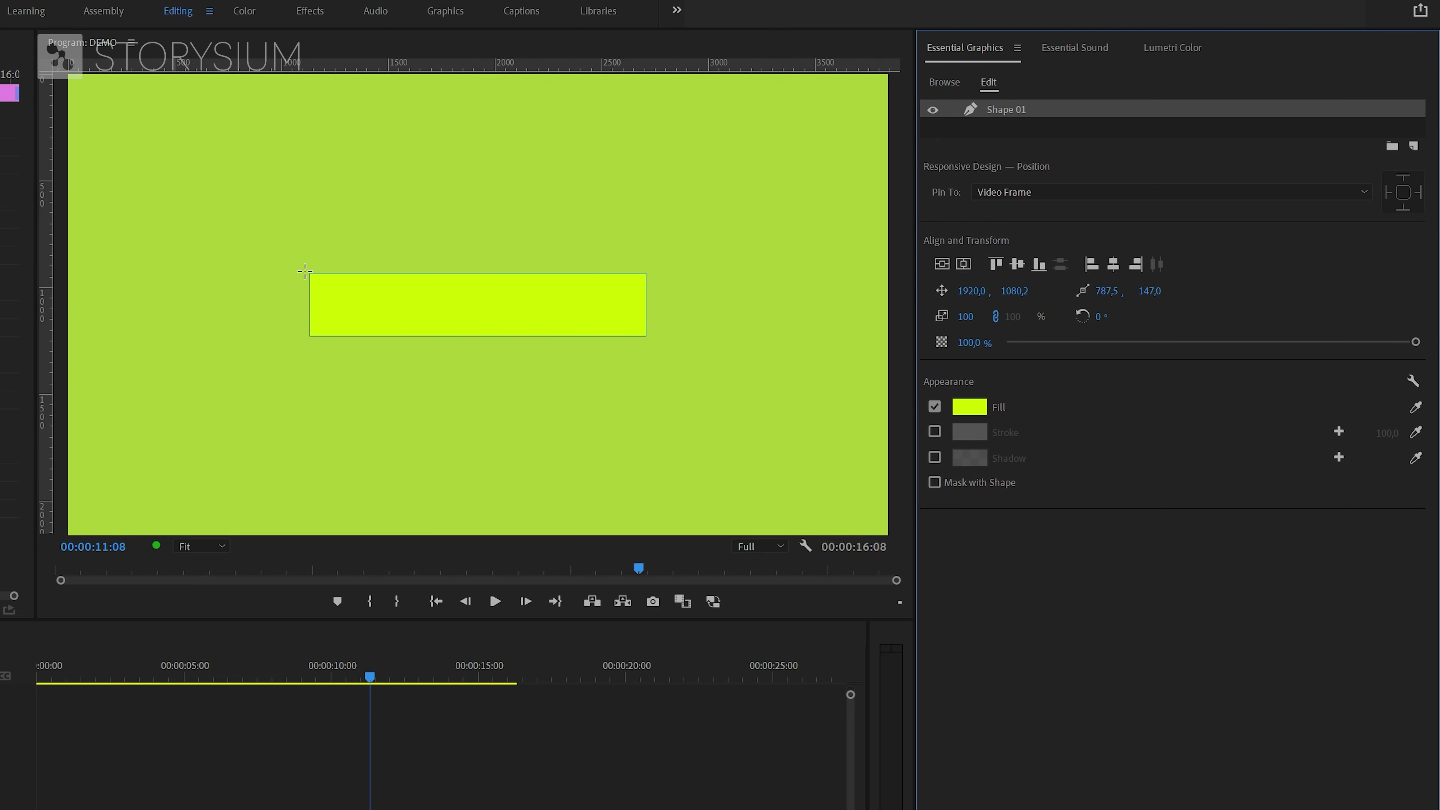
left_click_drag(304, 271, 652, 342)
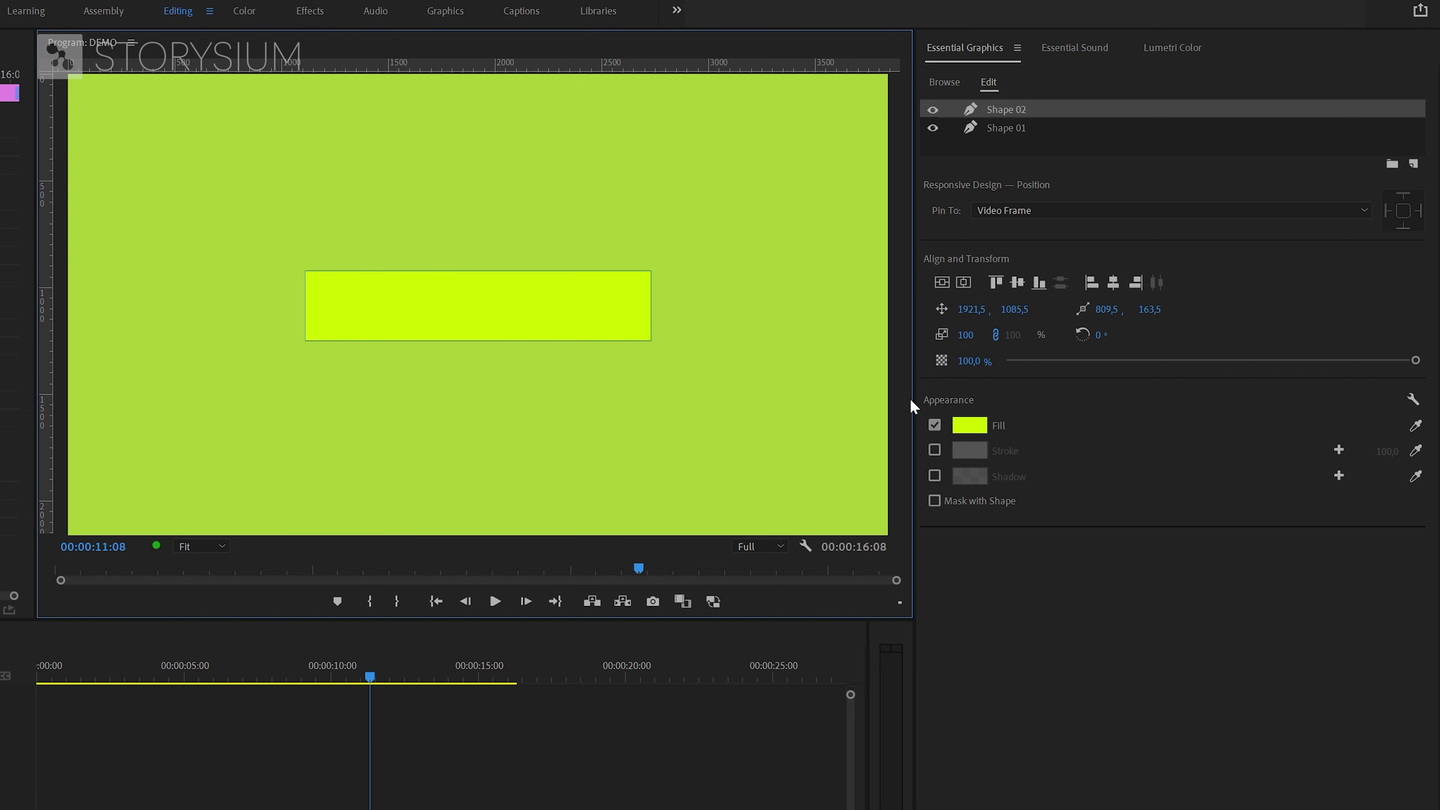
left_click(965, 283)
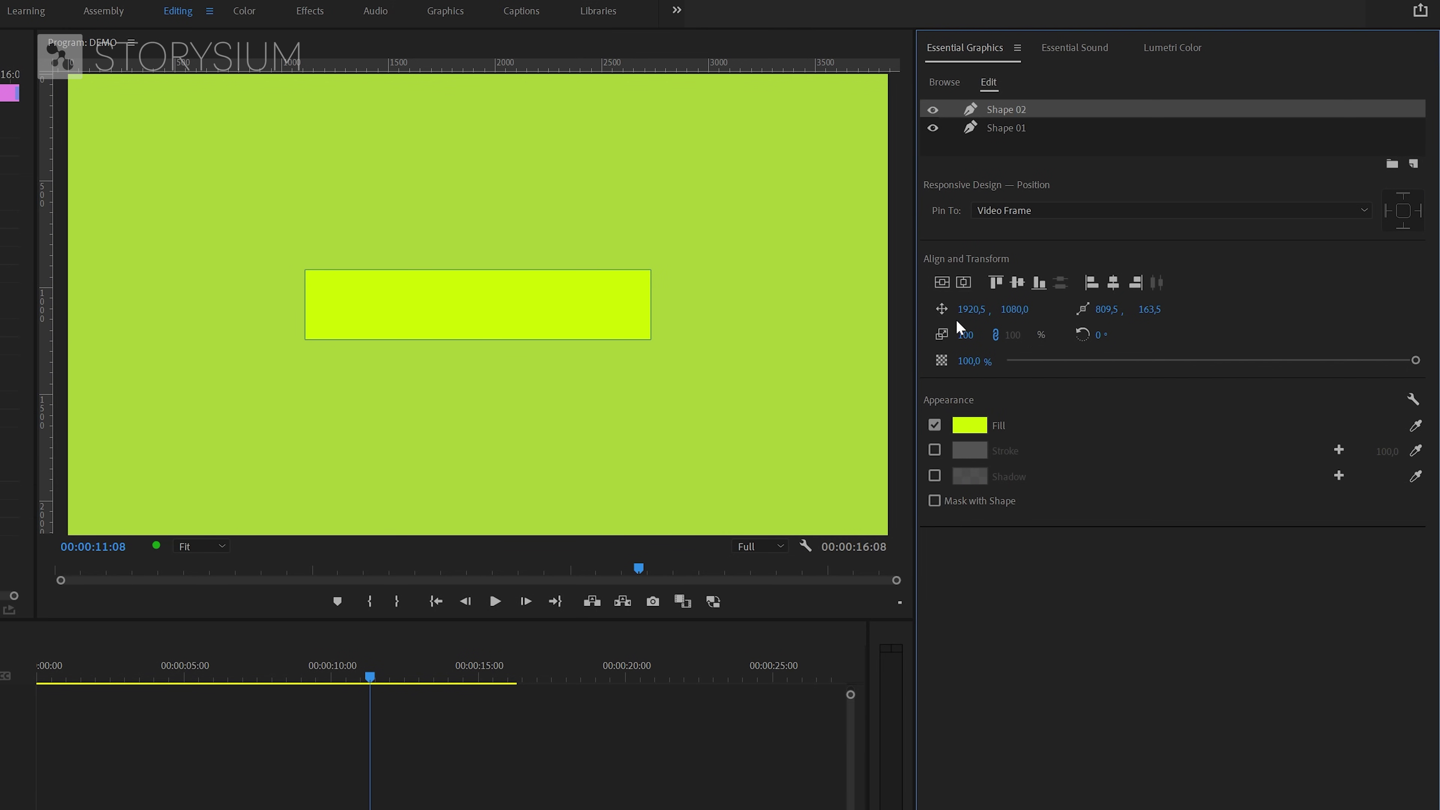
Step: Turn off Shape 02's fill, enable its grey 100-wide stroke, and add a 12-wide lime second stroke
left_click(933, 427)
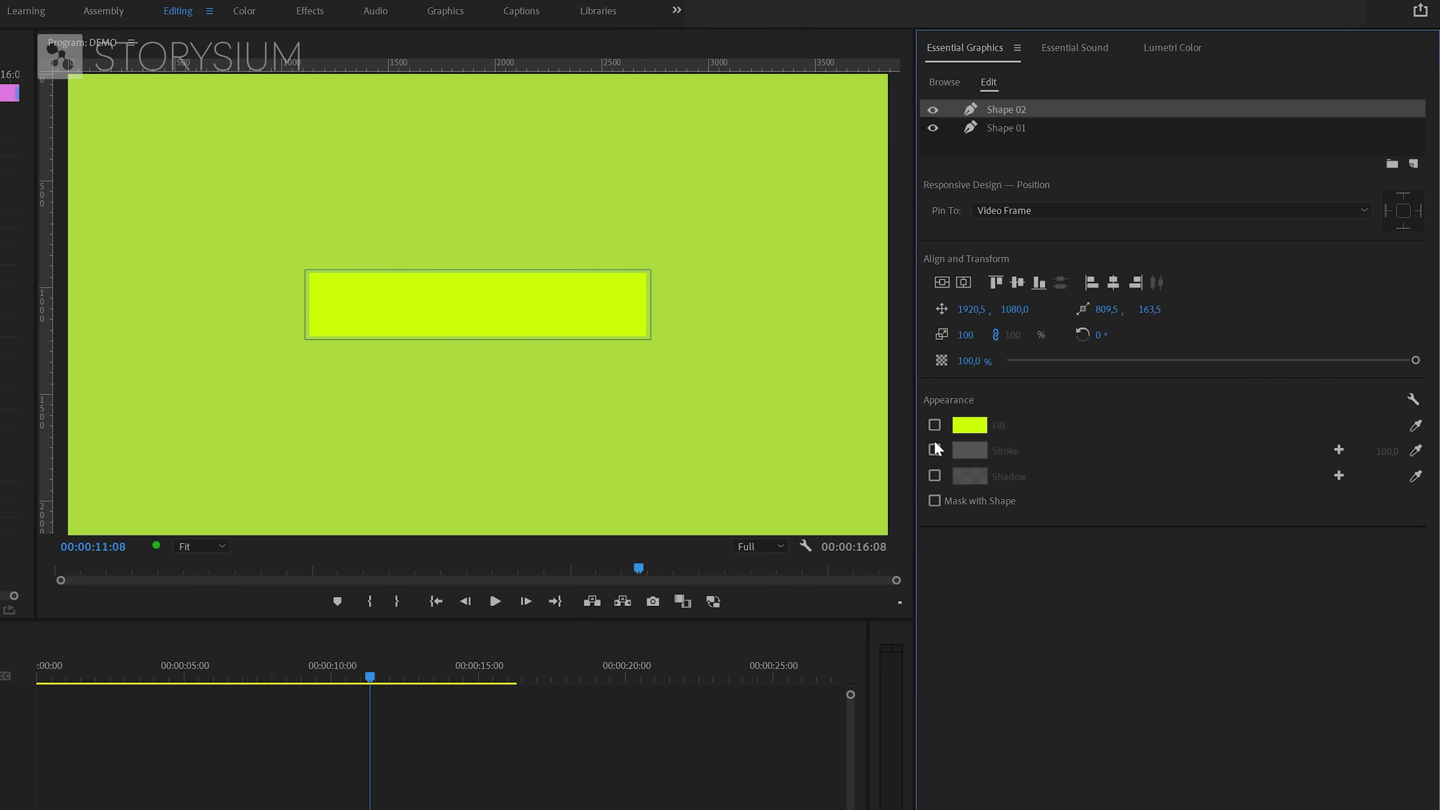
left_click(934, 451)
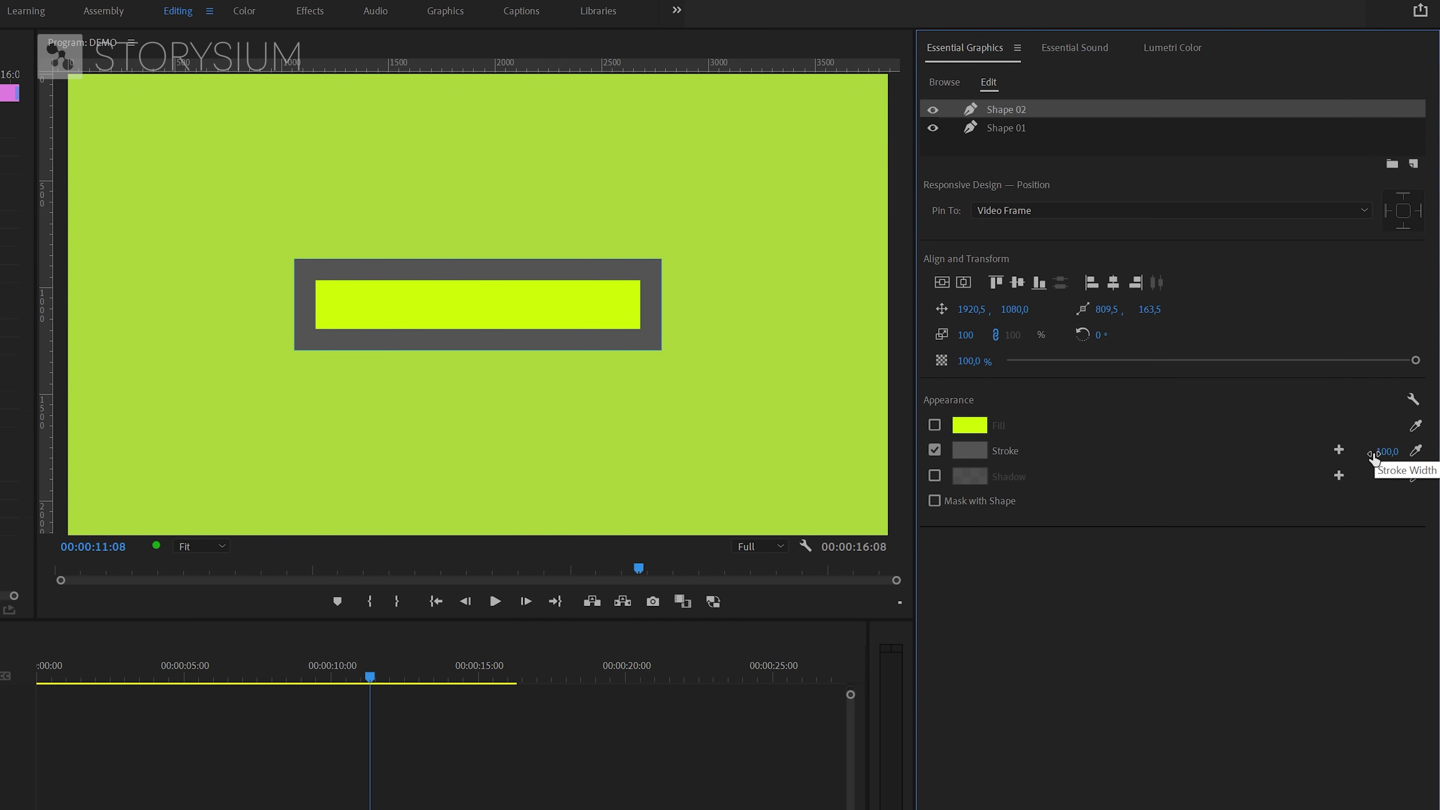
left_click(1338, 449)
left_click(1416, 477)
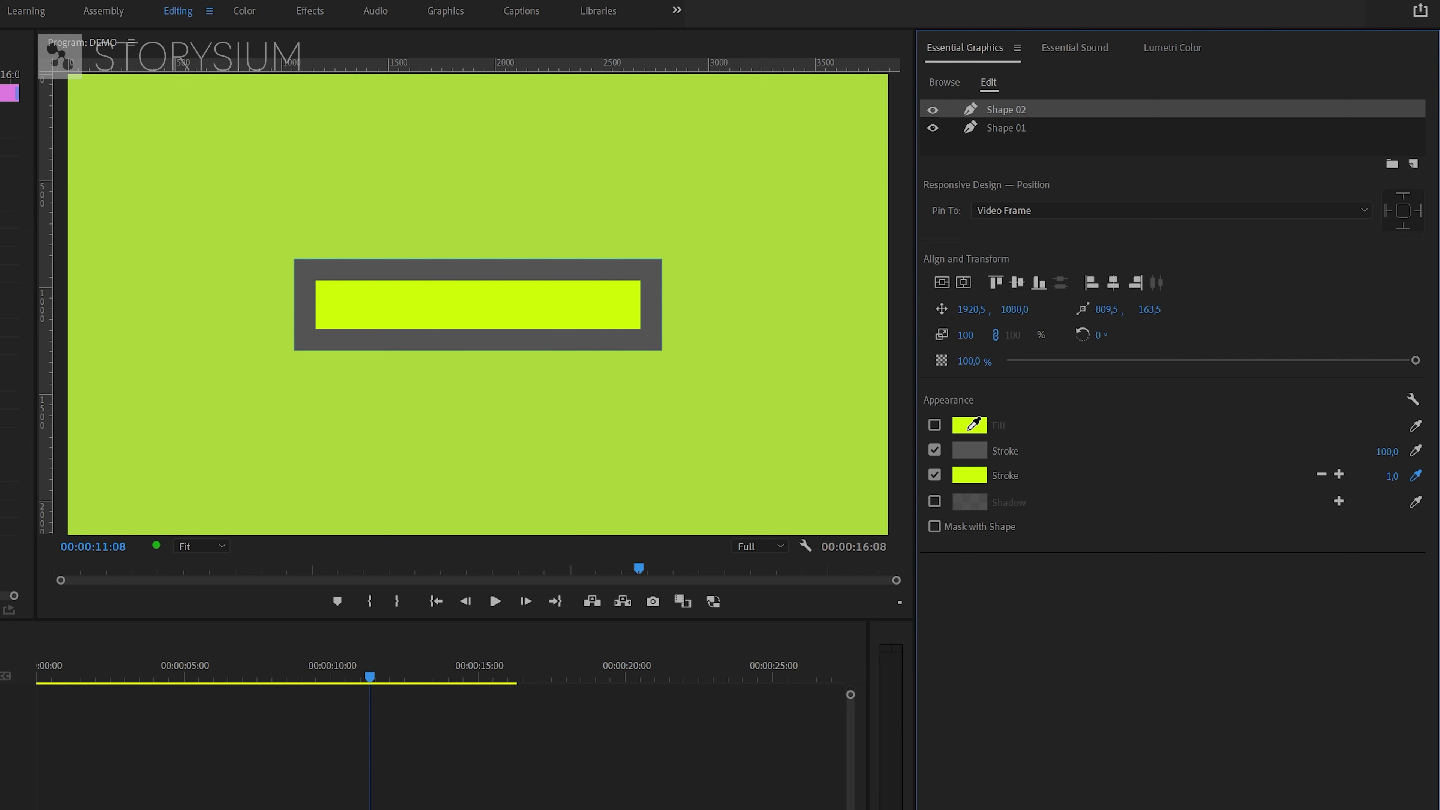
left_click(1388, 477)
key("Return")
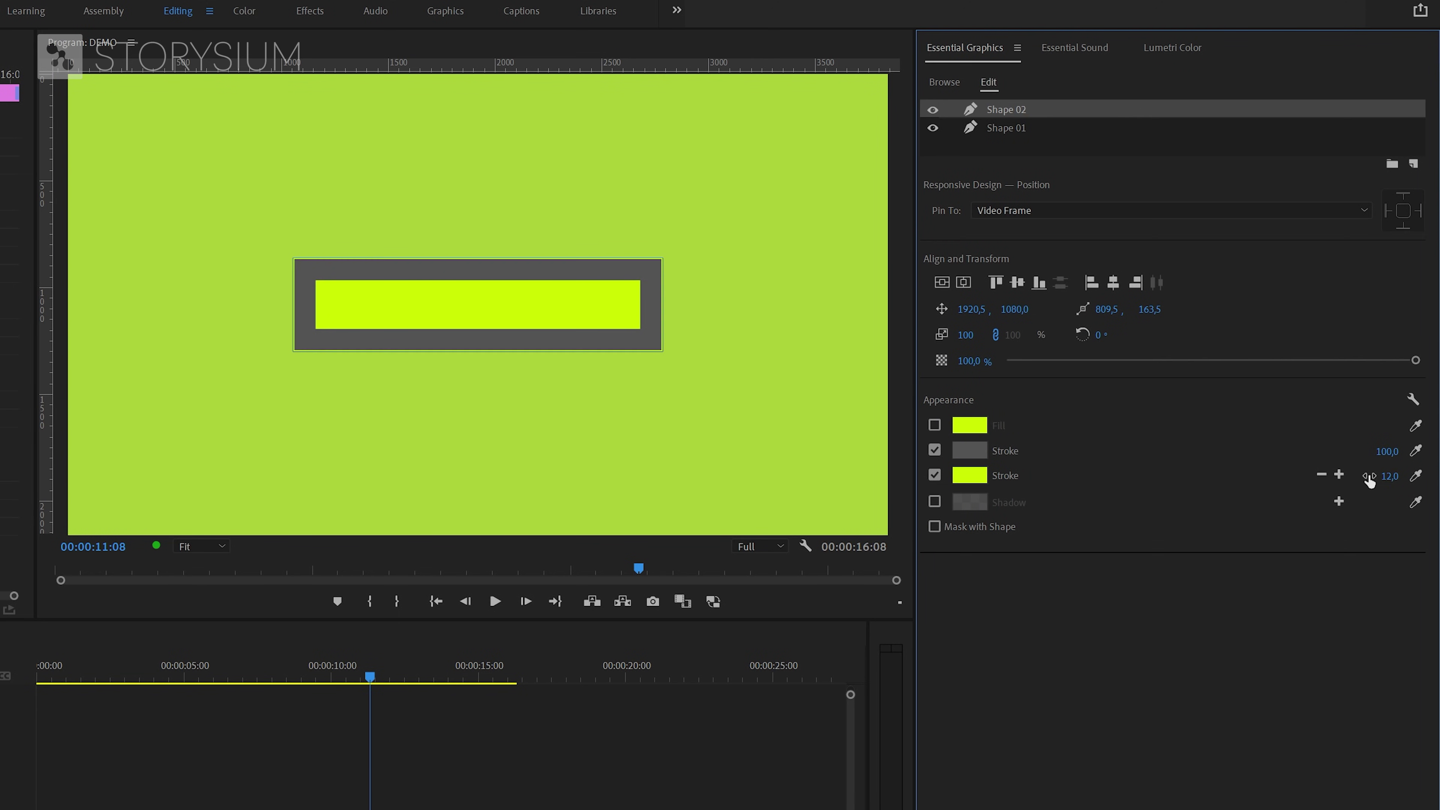
Step: Set the stroke style to Round Join and Round Cap
left_click(1412, 401)
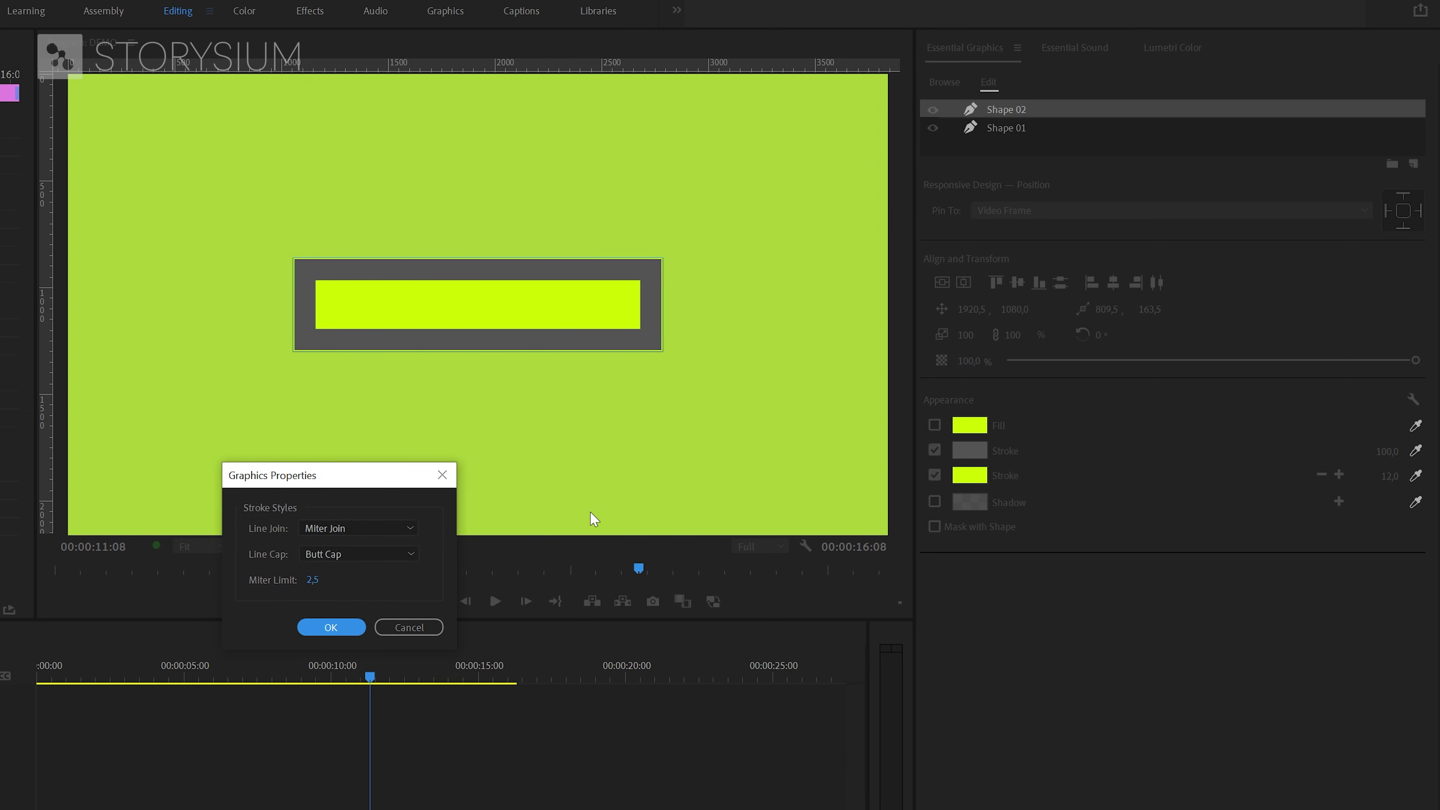
left_click(374, 533)
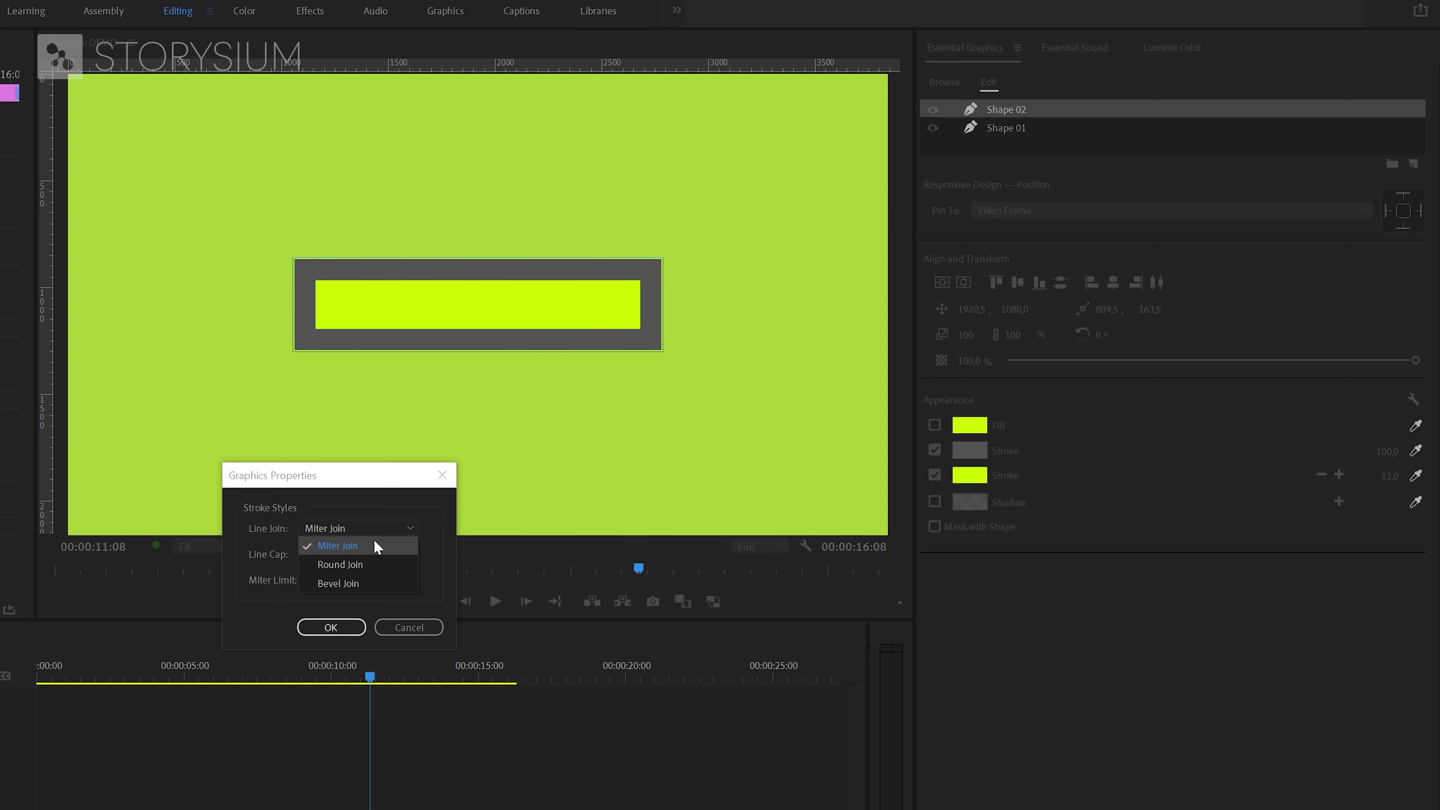
left_click(350, 561)
left_click(354, 553)
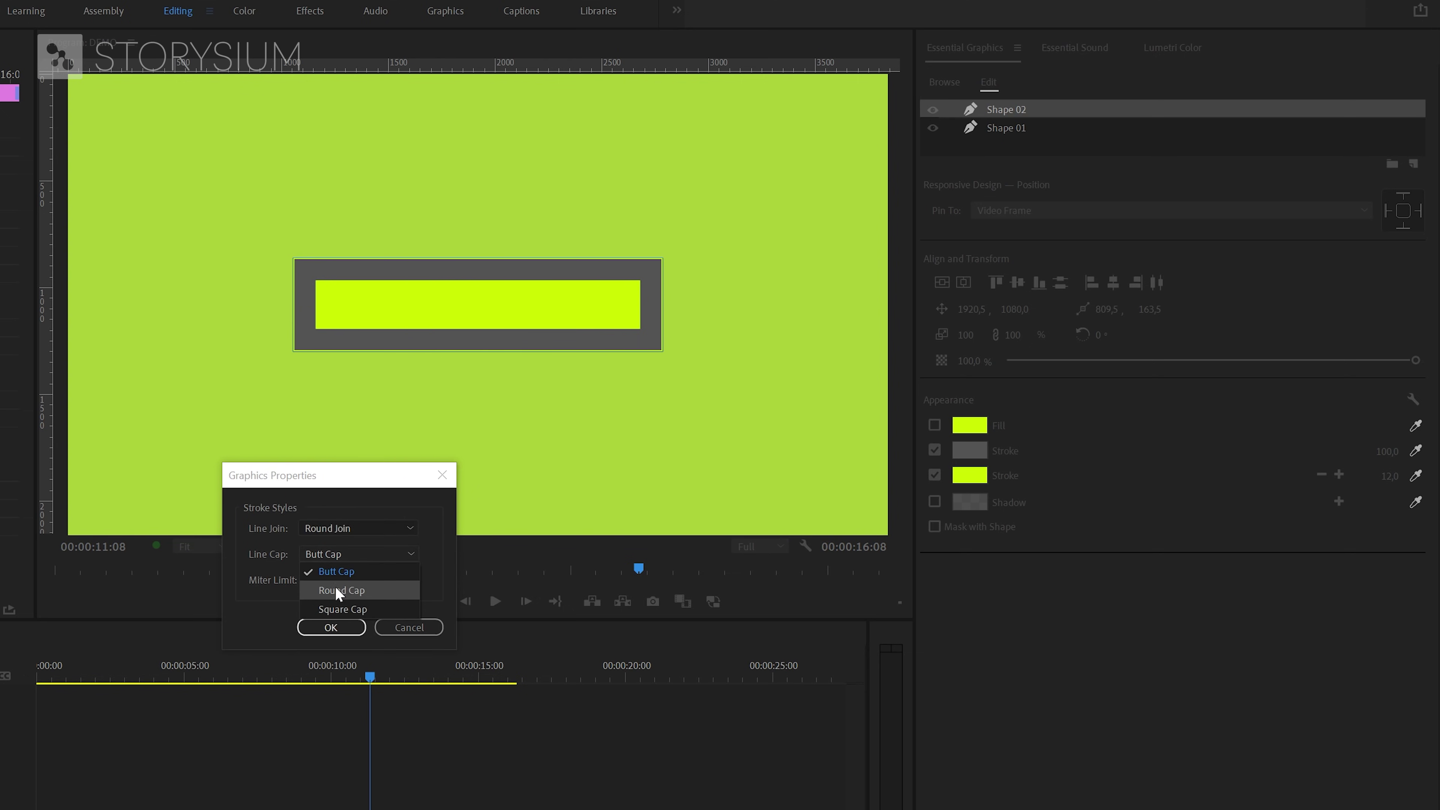
left_click(347, 589)
left_click(334, 626)
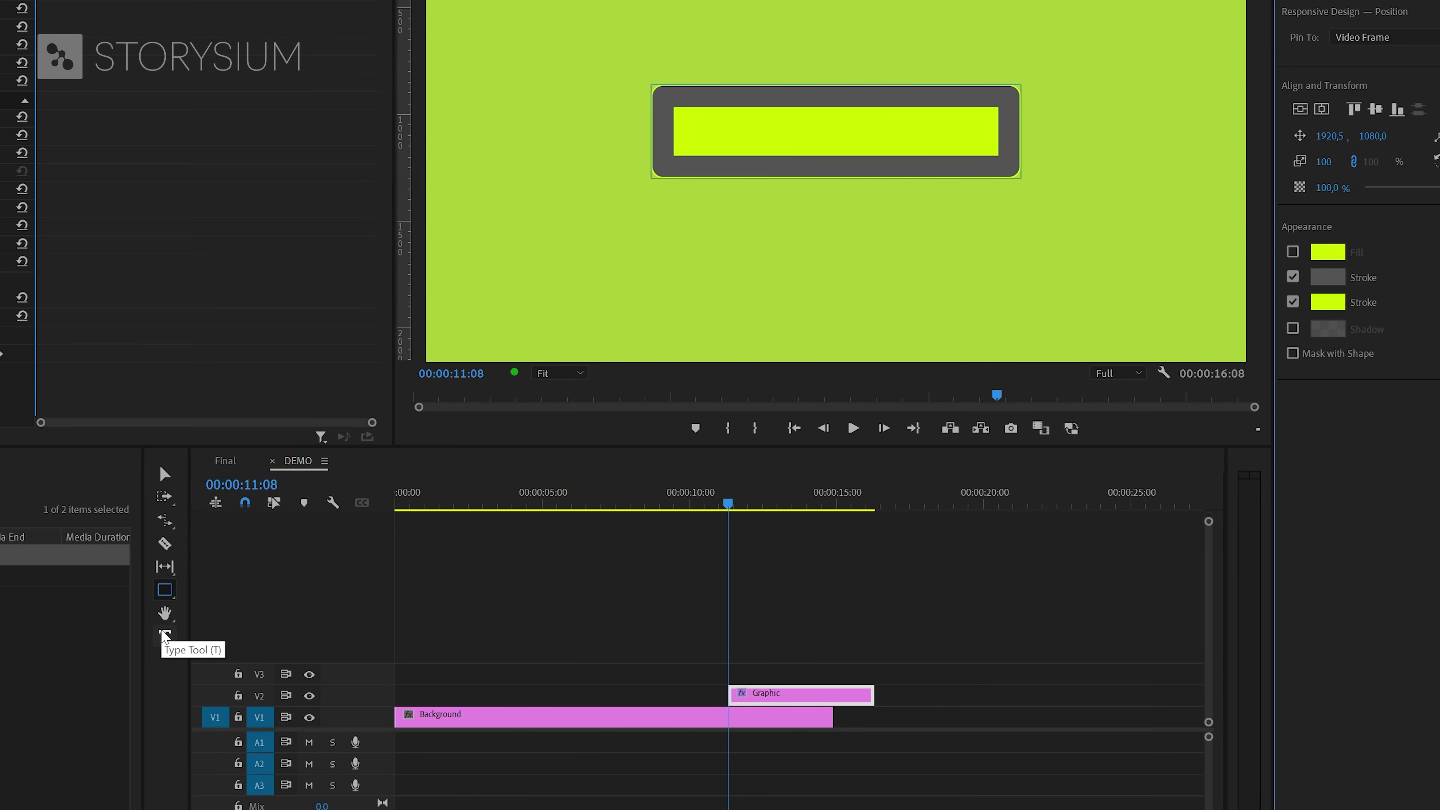
Step: Add 'LOADING %' text below the bar and centre it horizontally
left_click(164, 637)
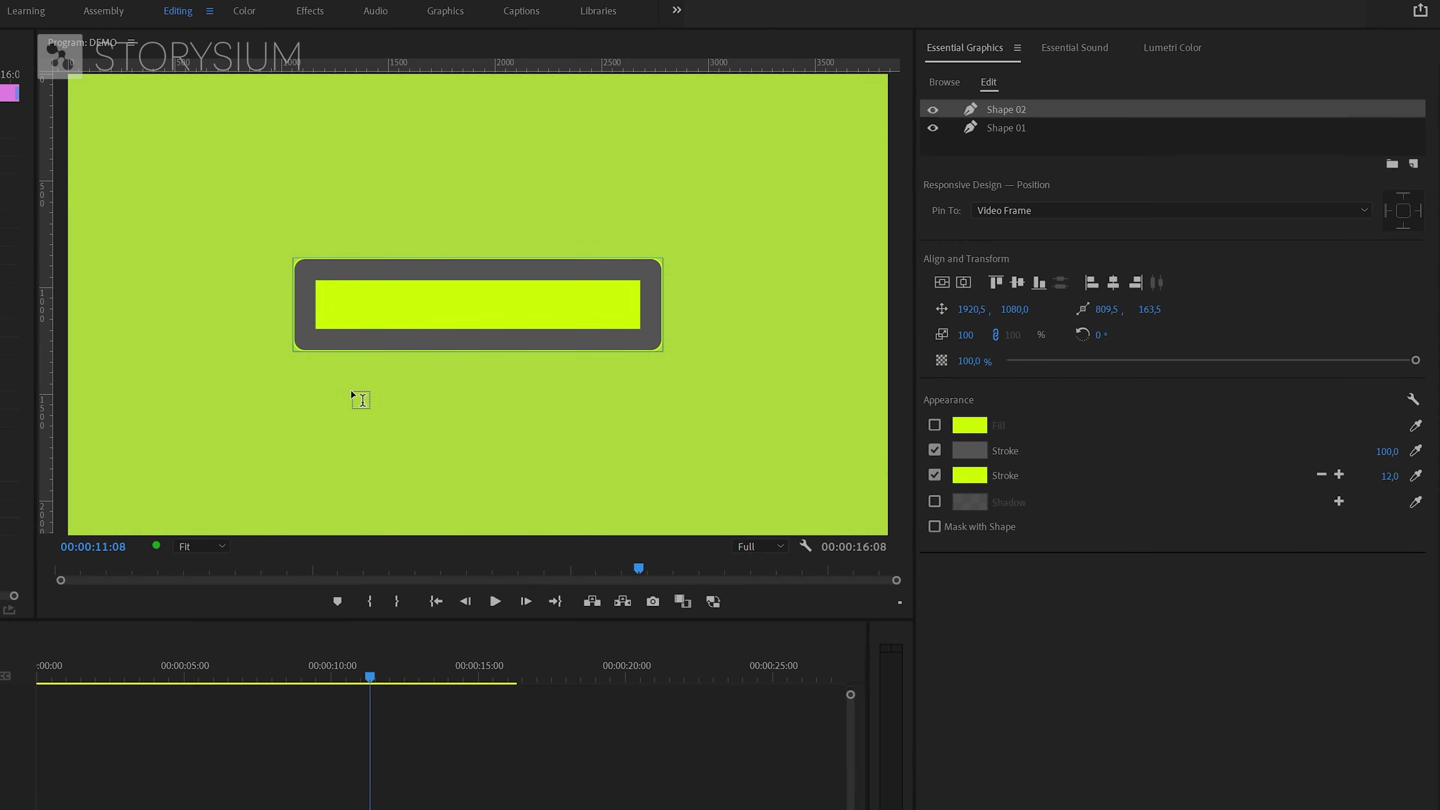
left_click(382, 370)
type("LO")
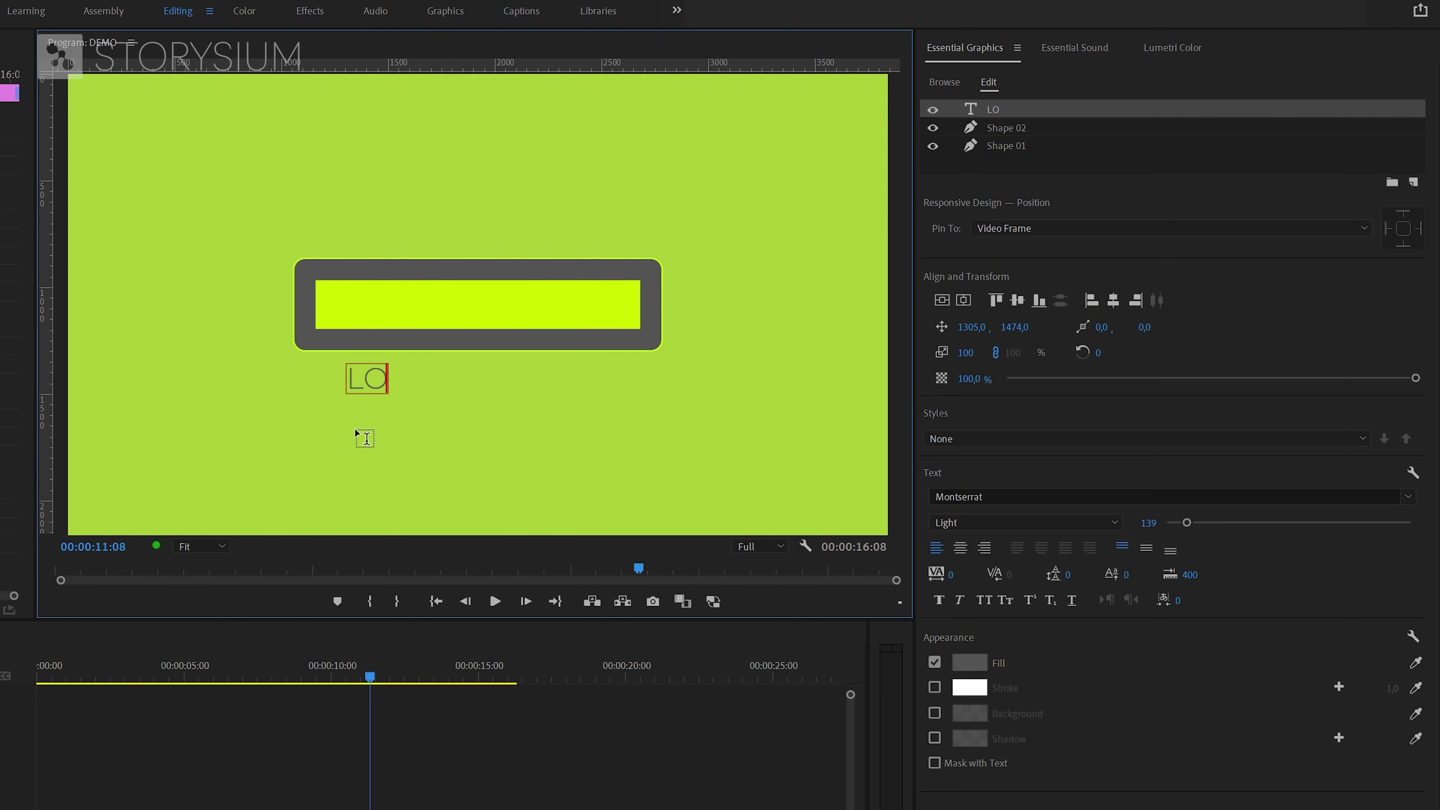
type("ADING     %")
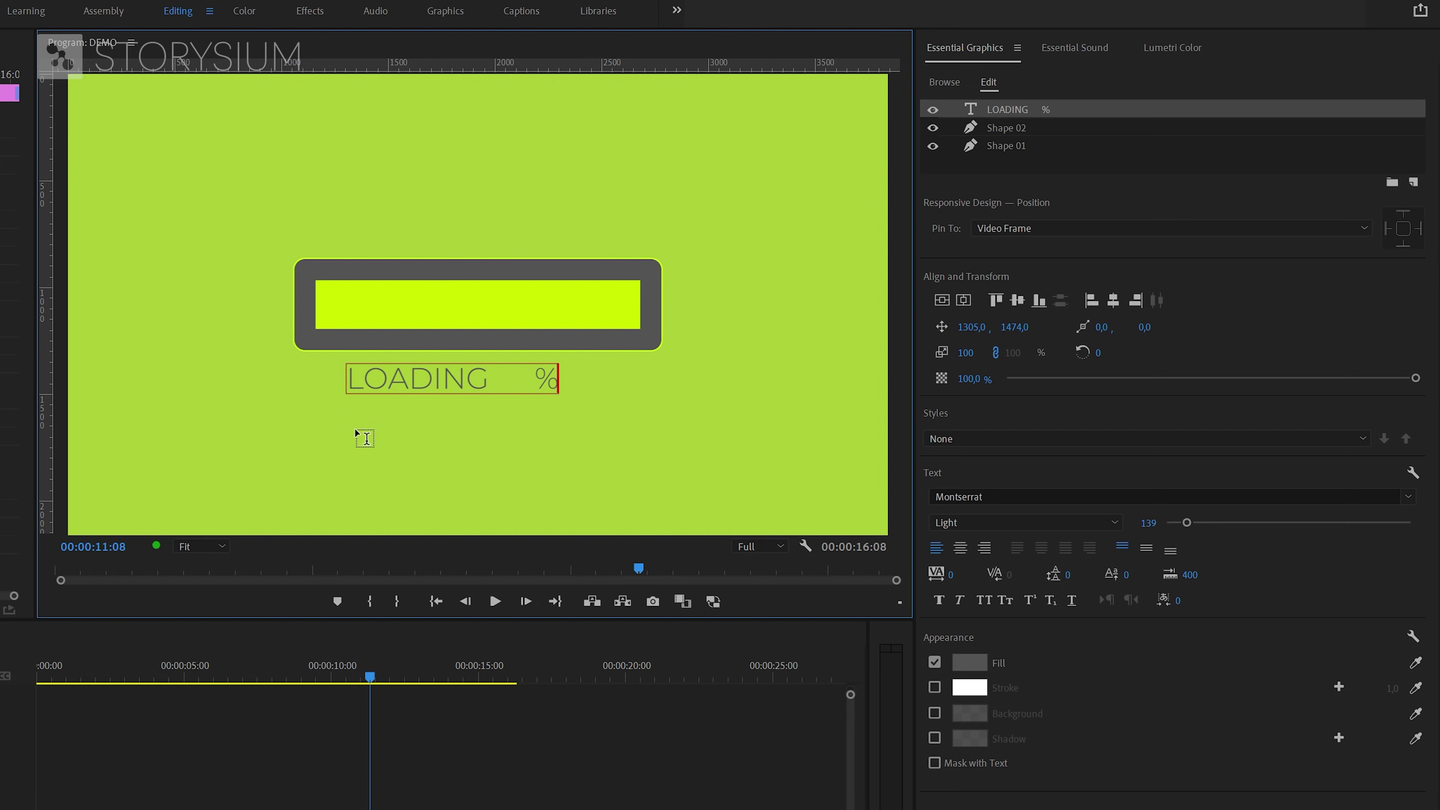
left_click(964, 304)
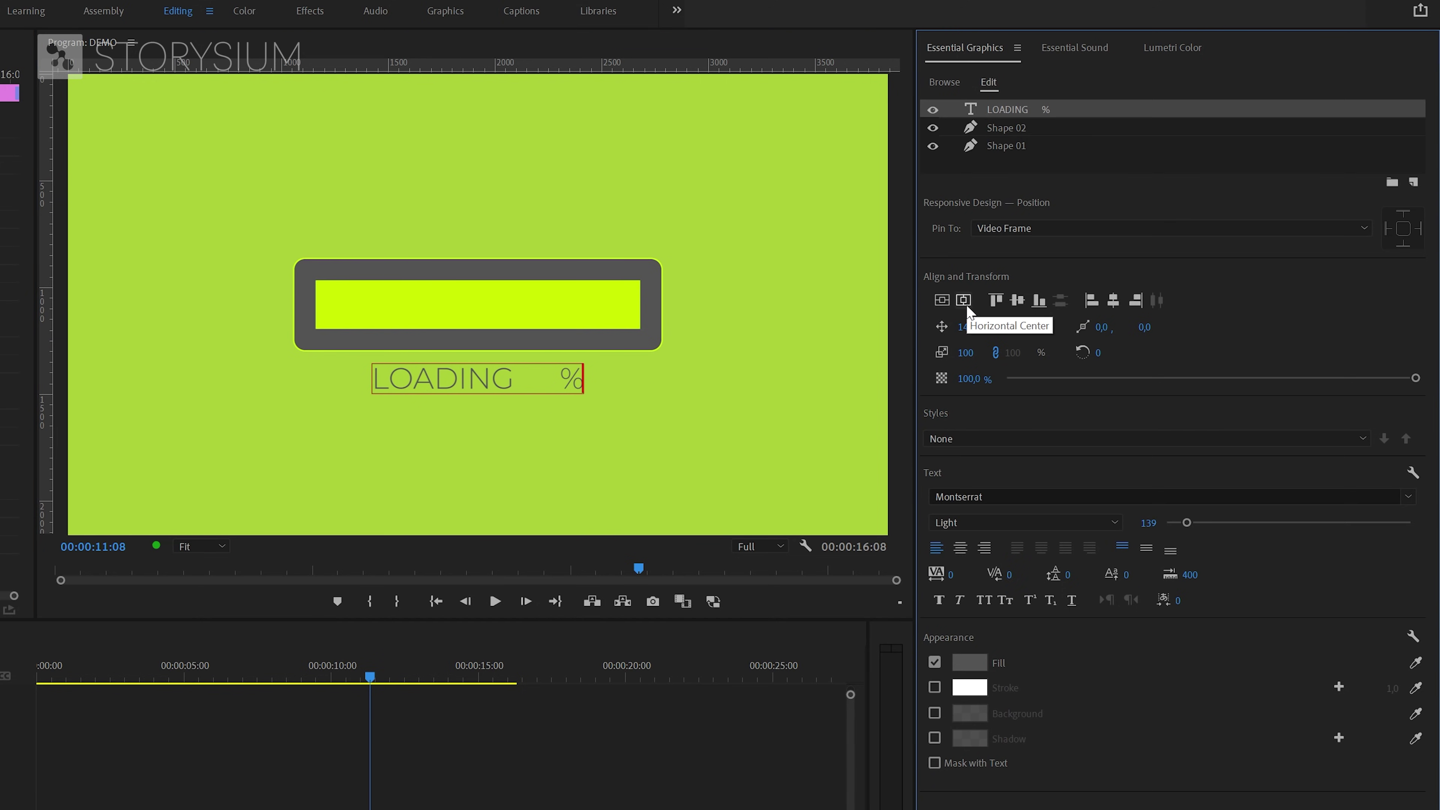
Step: Move the LOADING % clip on V2 so it starts together with the Background clip
left_click_drag(437, 809, 341, 809)
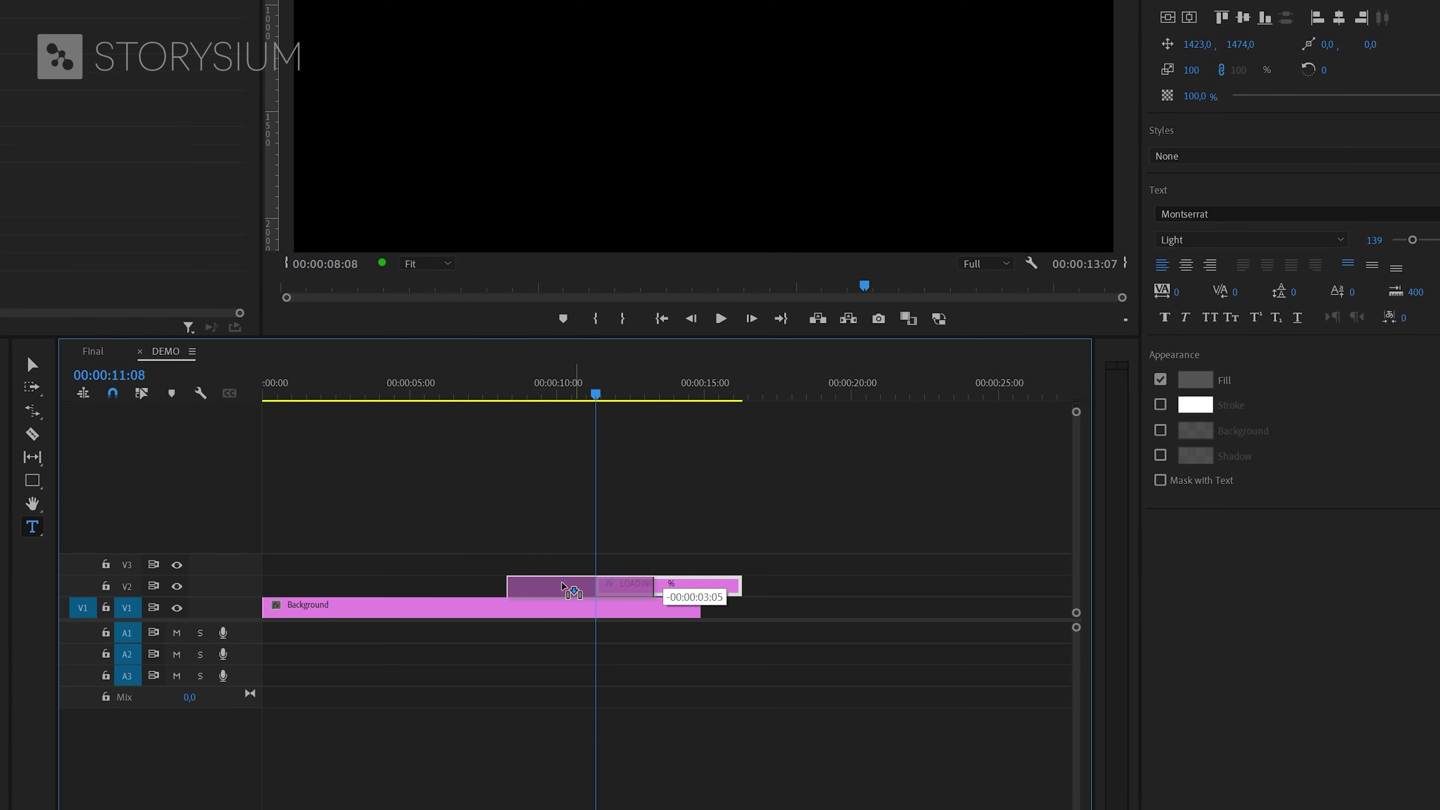
left_click_drag(564, 589, 694, 576)
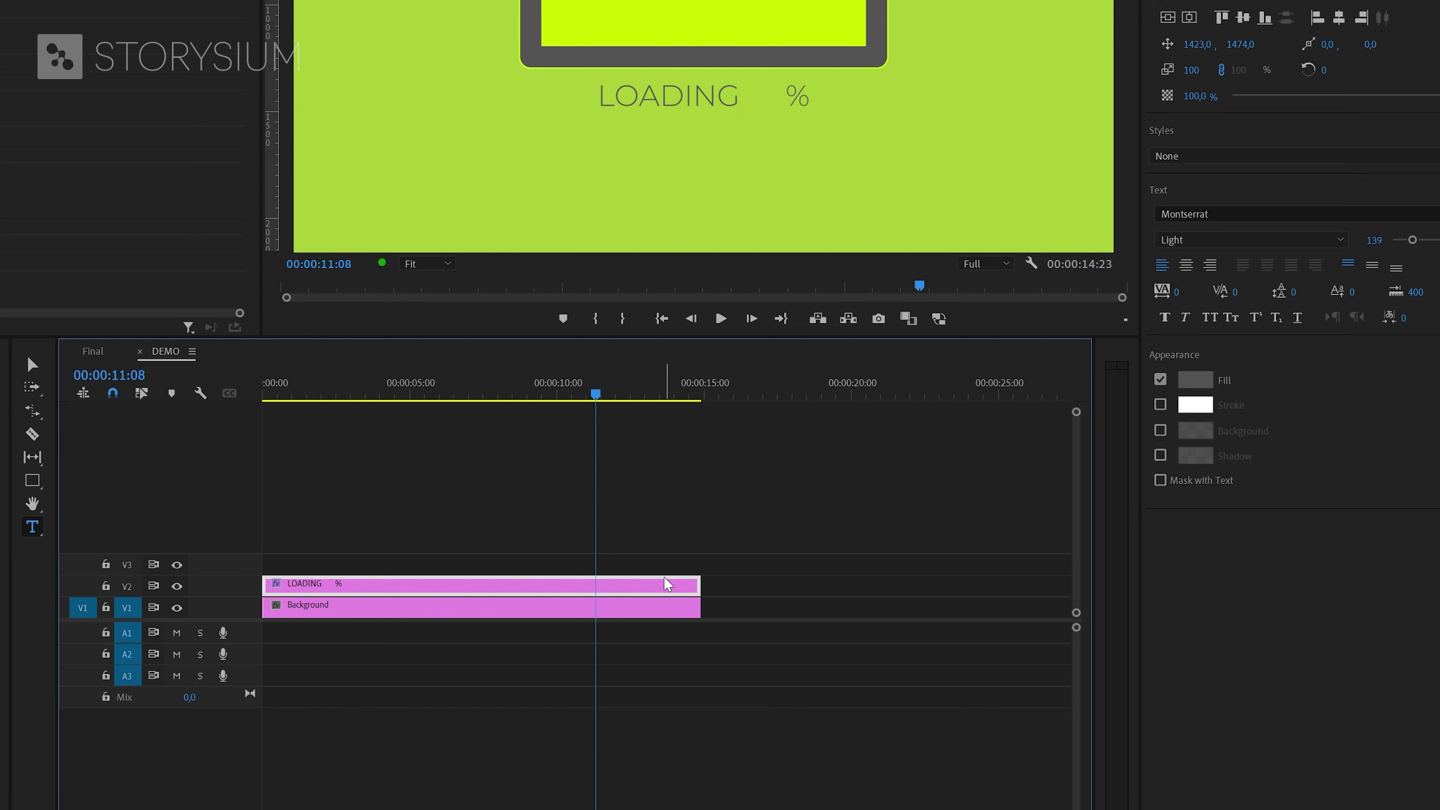
left_click(626, 551)
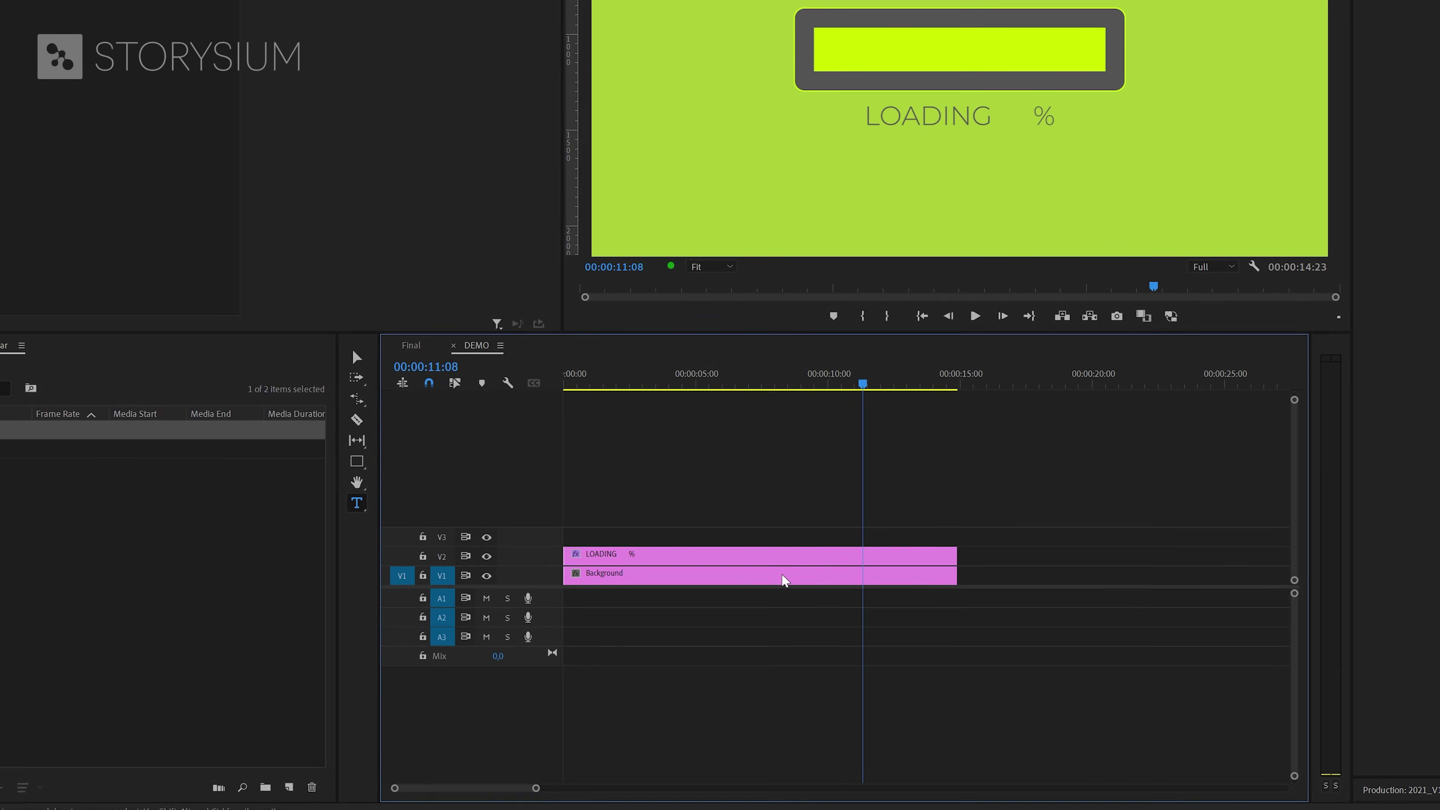
Step: Copy the column of numbers from the Notepad notes, then minimise Notepad
key("alt+Tab")
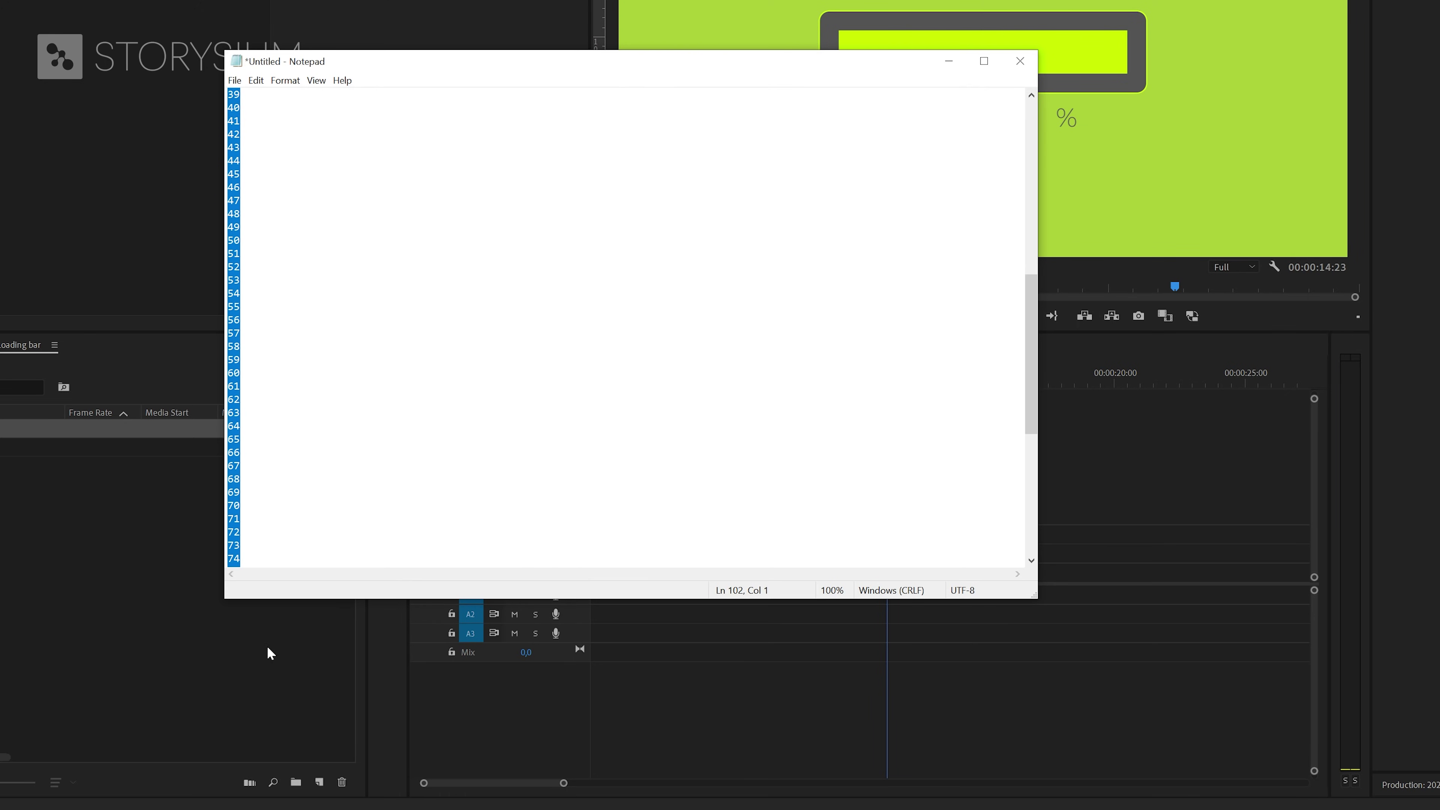
scroll(624, 327, "up", 10)
scroll(624, 326, "down", 9)
scroll(623, 326, "up", 9)
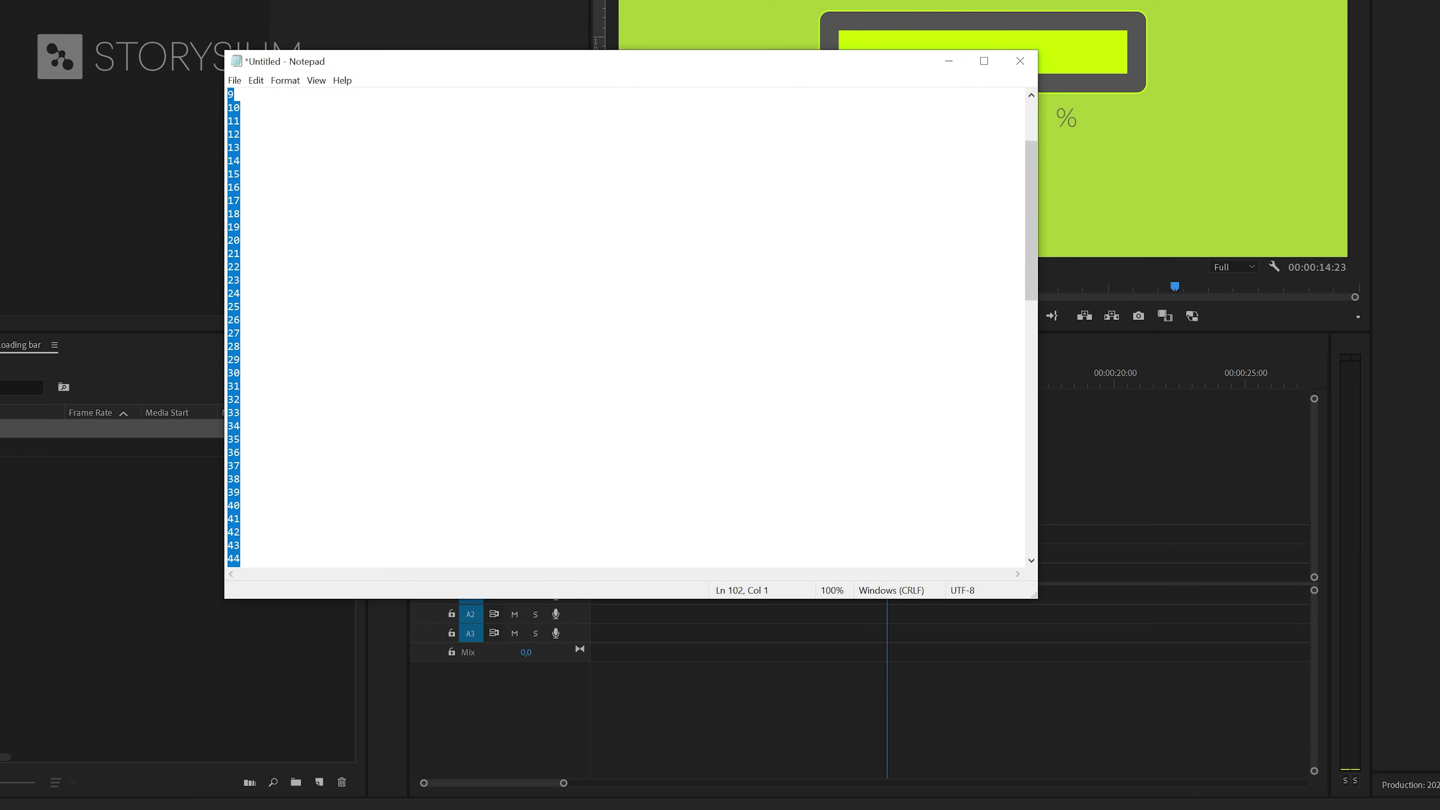
key("ctrl+c")
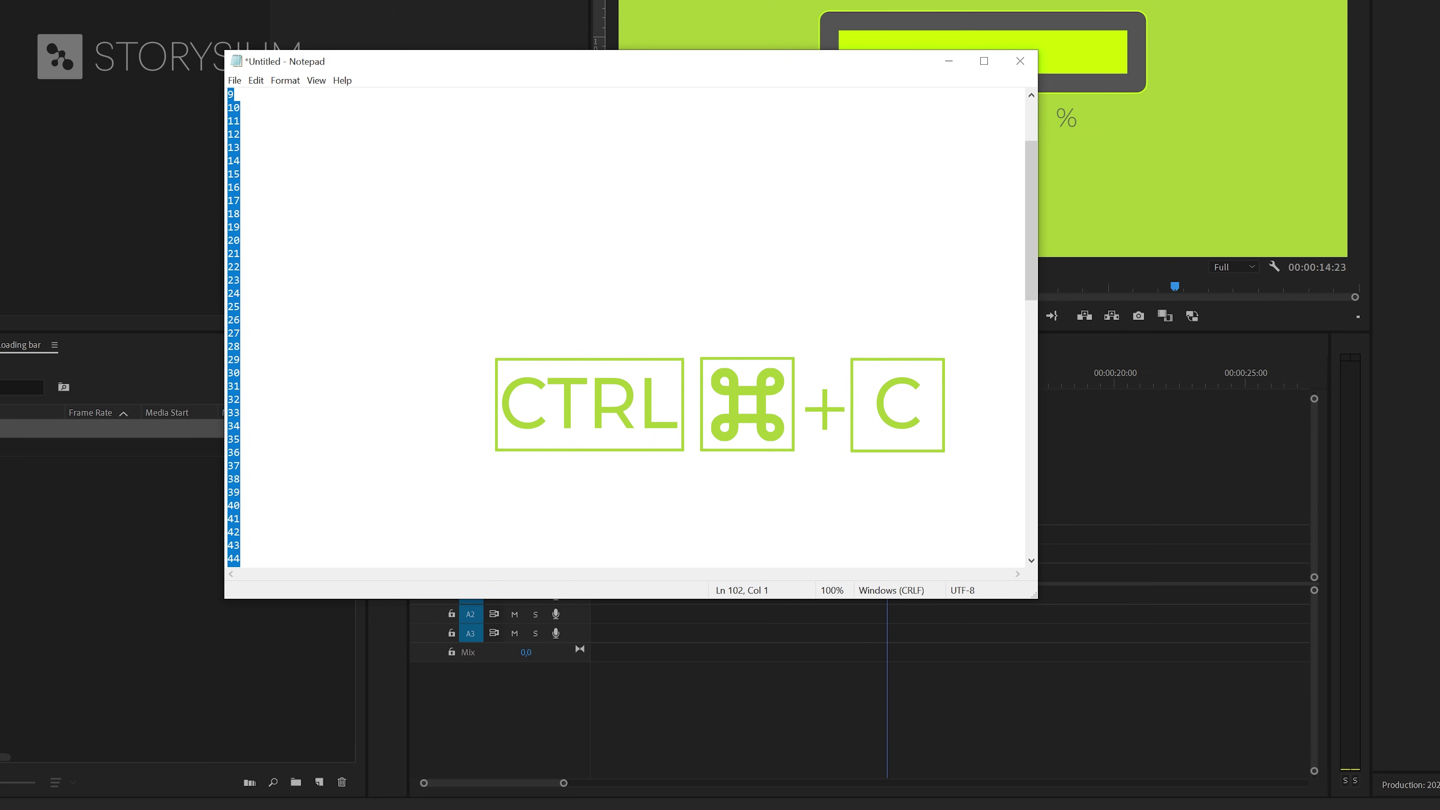
left_click(948, 60)
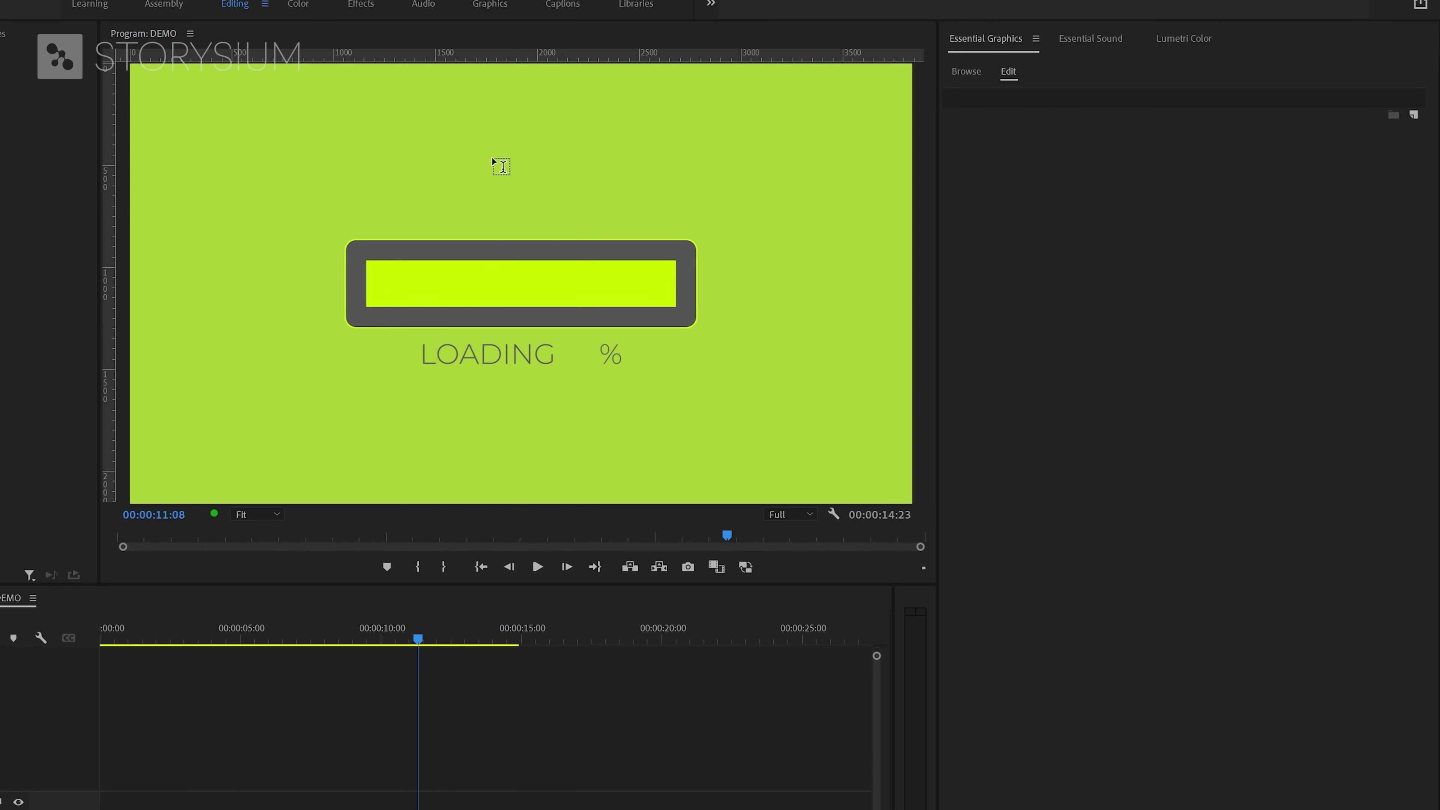
Step: Paste the numbers as centre-aligned text in the bar's lime colour, placing 0 between LOADING and %
left_click(502, 166)
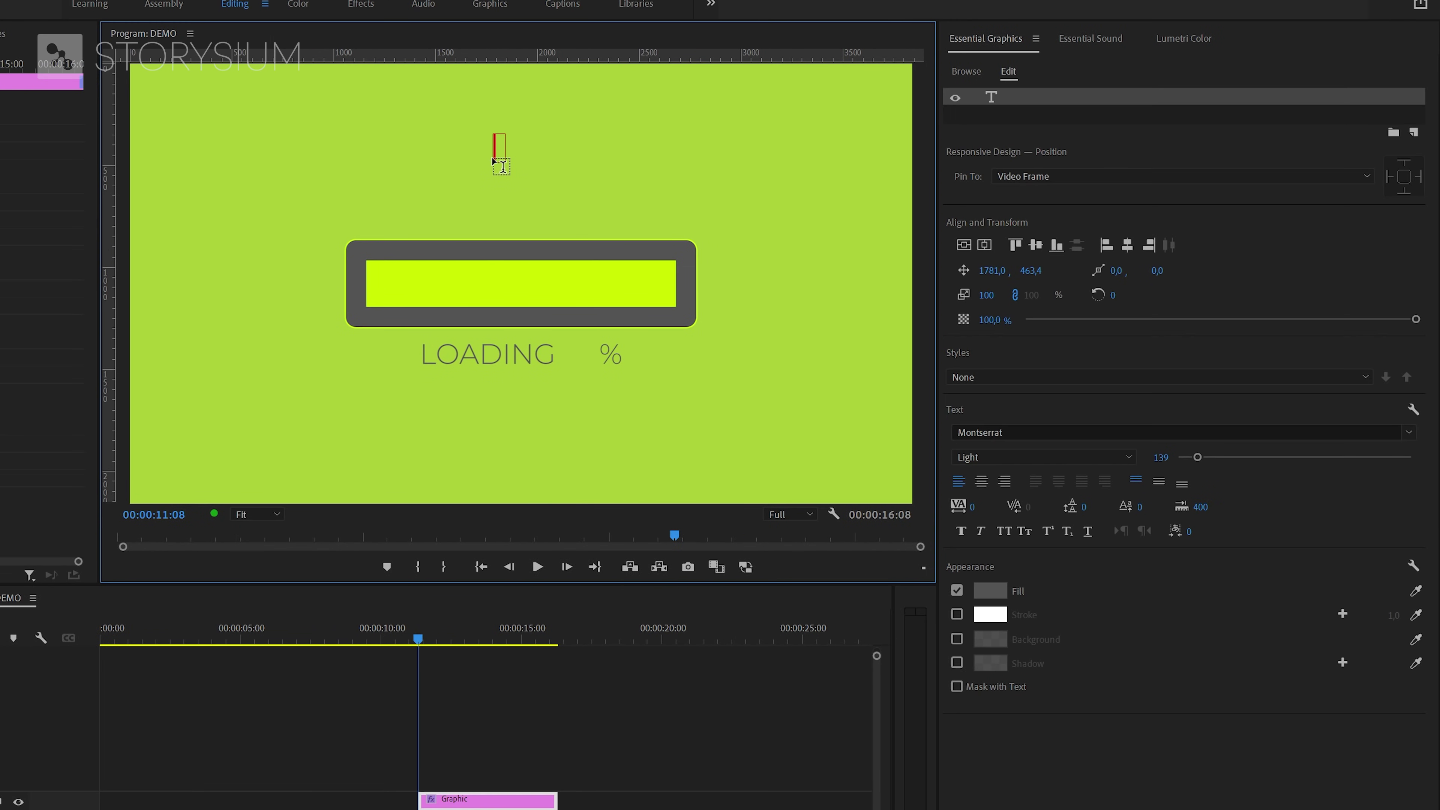
left_click(980, 483)
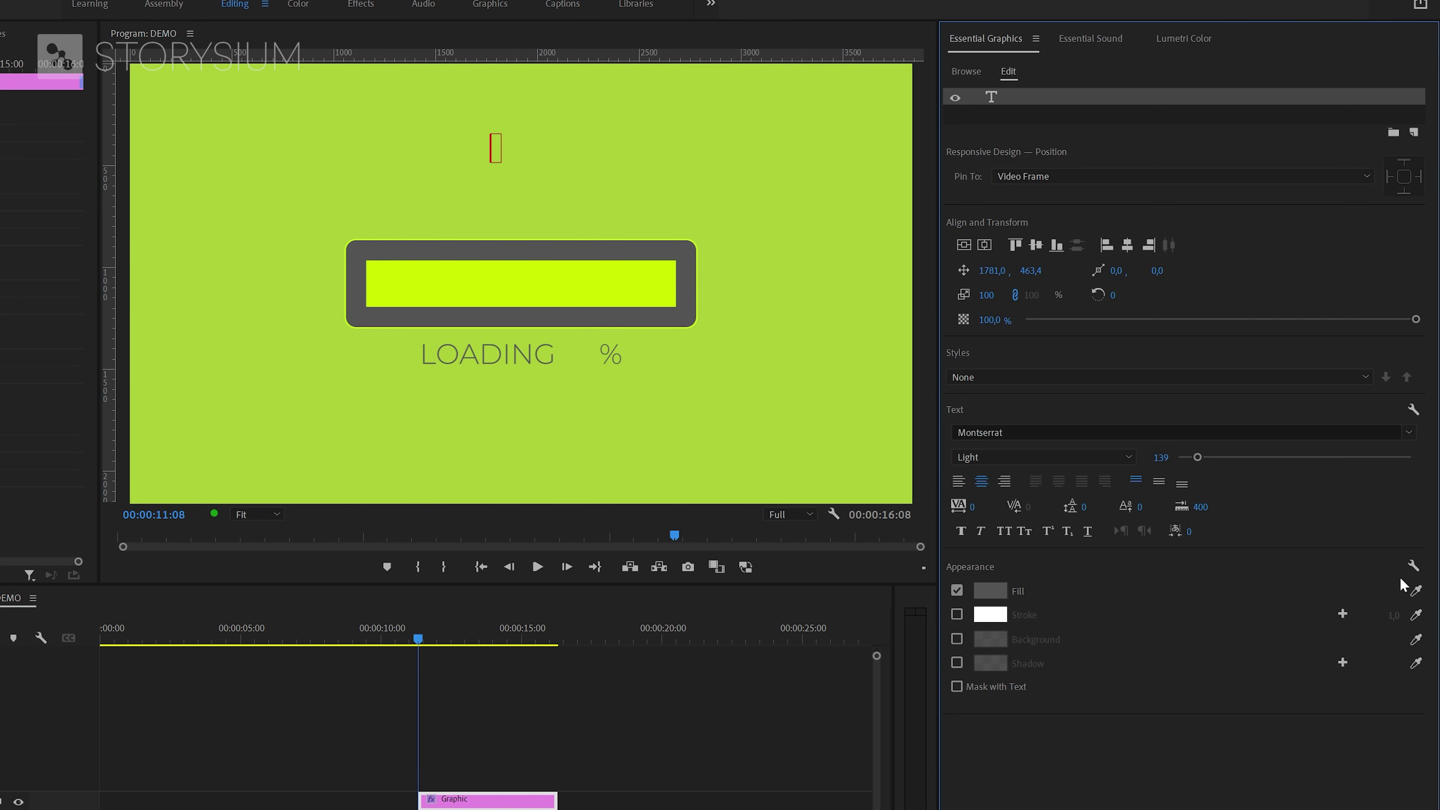
left_click(1416, 590)
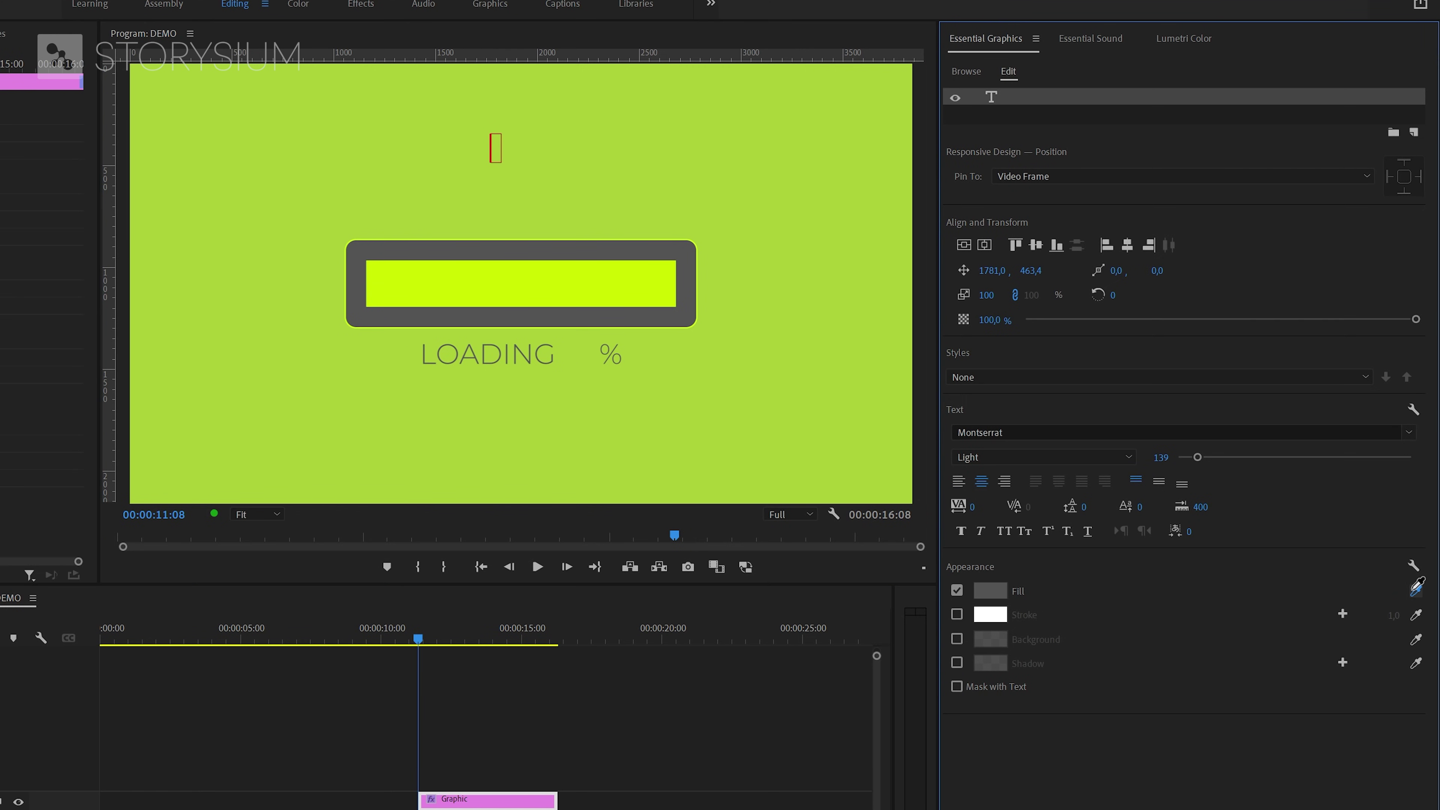
left_click(618, 294)
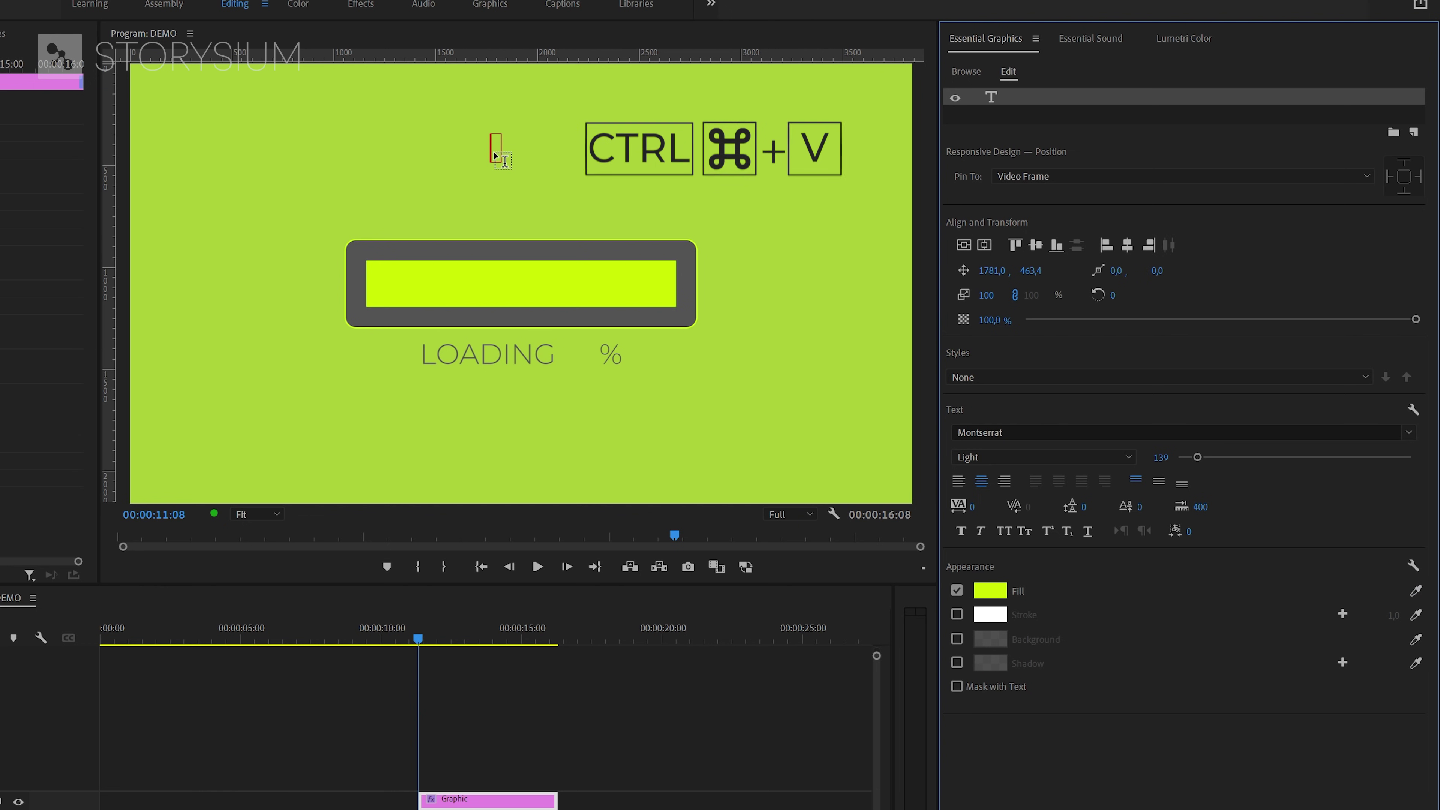
key("ctrl+v")
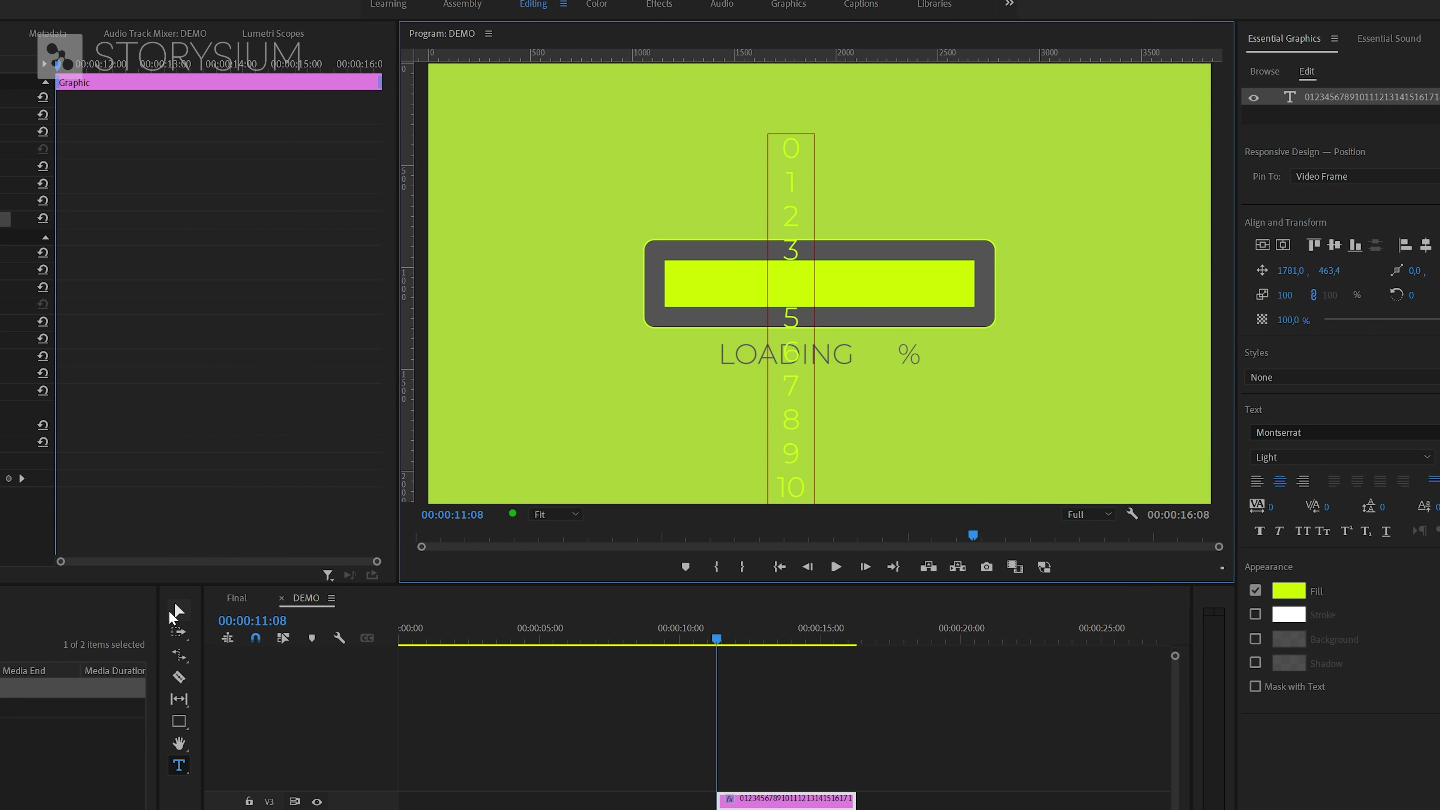
left_click(177, 611)
left_click_drag(814, 166, 881, 388)
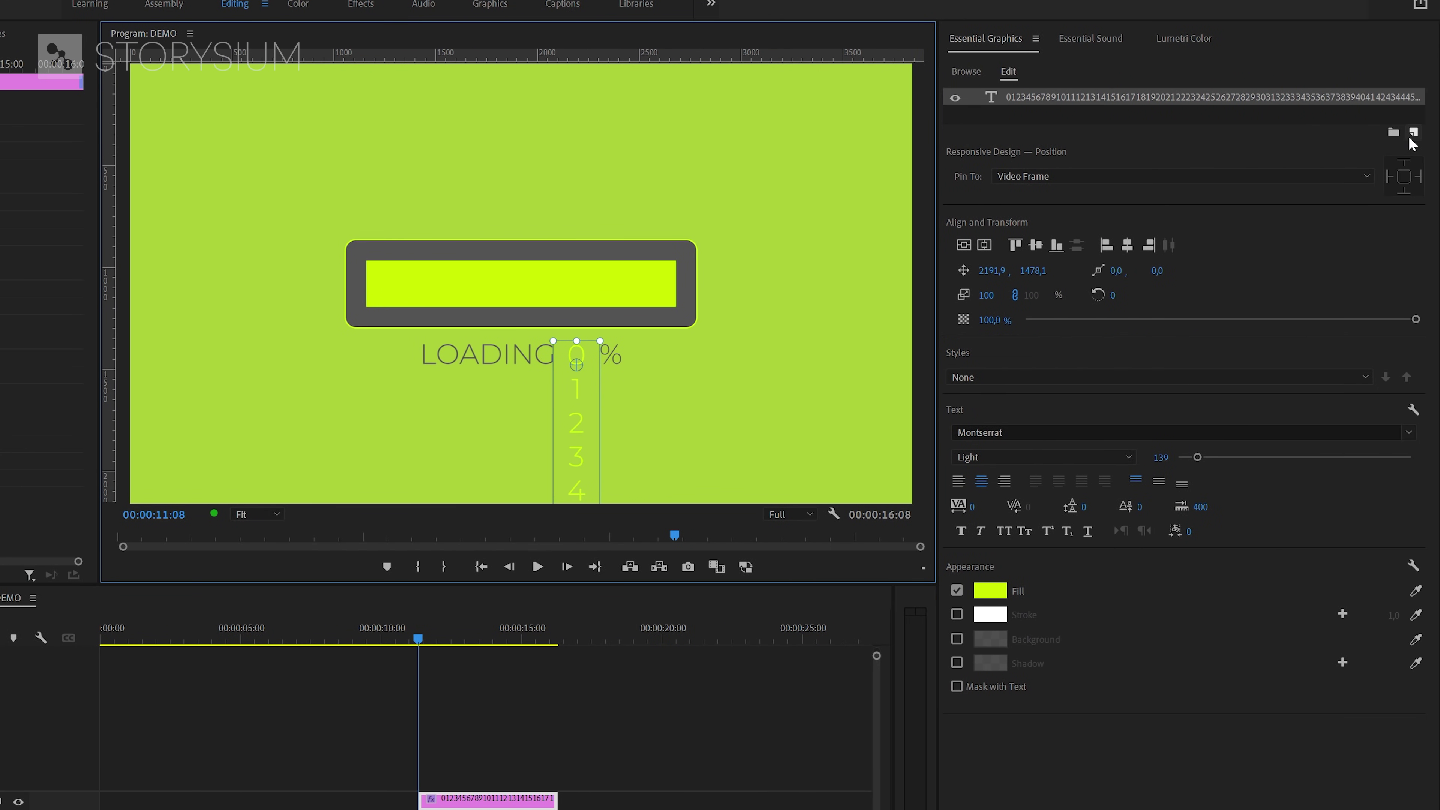
Step: Add a strokeless rectangle sized over the 0 and use it to mask the number column
left_click(1413, 134)
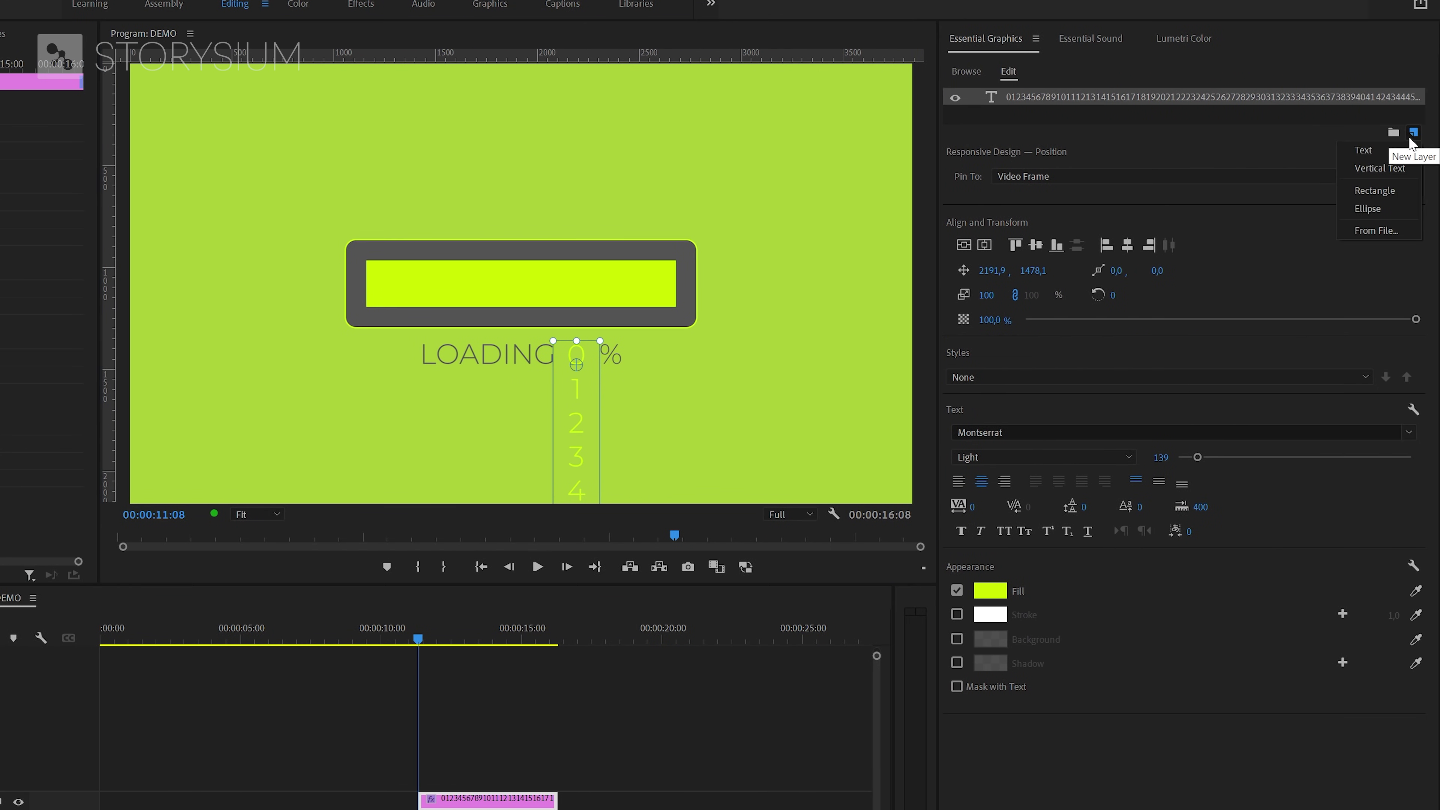
left_click(1373, 191)
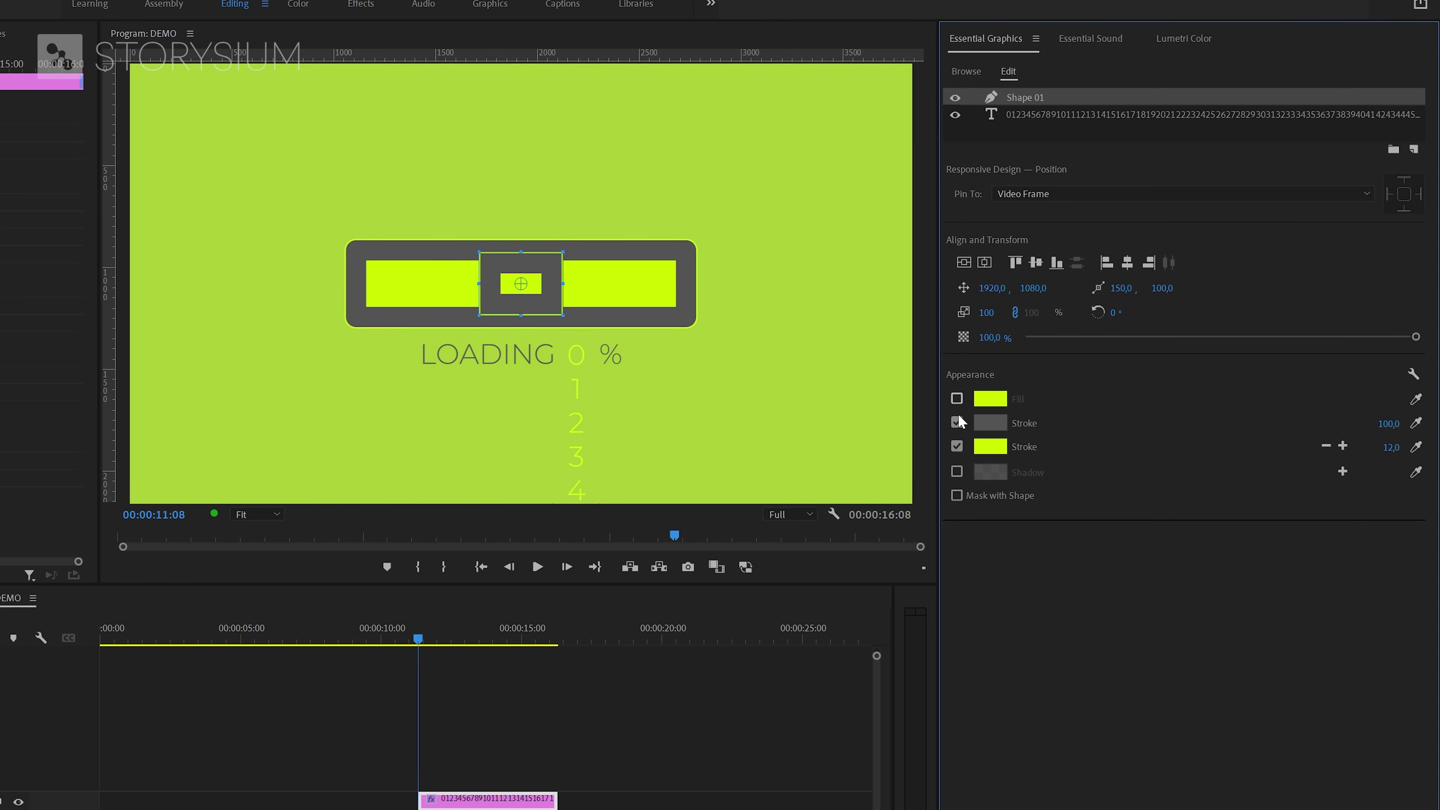
left_click(958, 420)
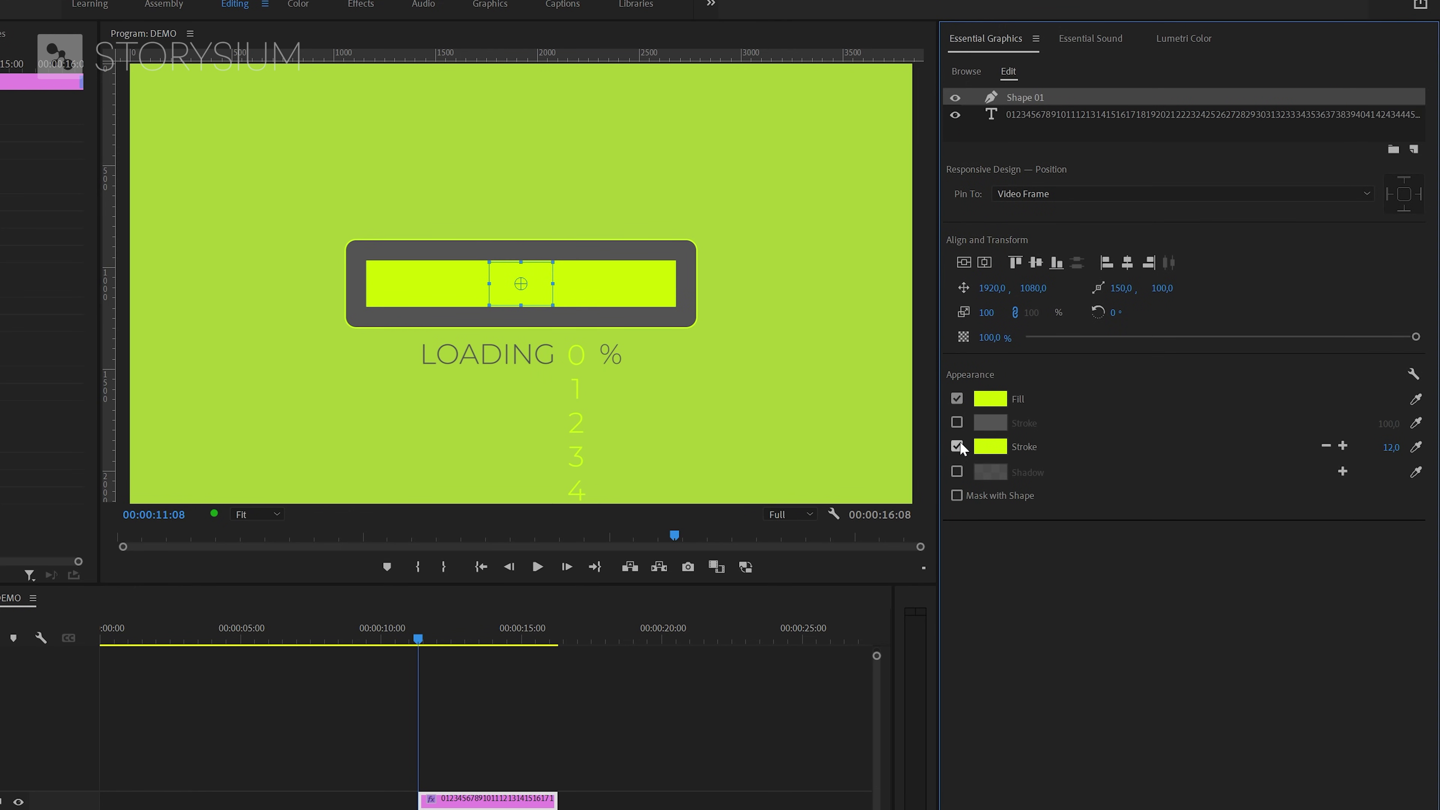
left_click(958, 445)
left_click_drag(538, 302, 606, 374)
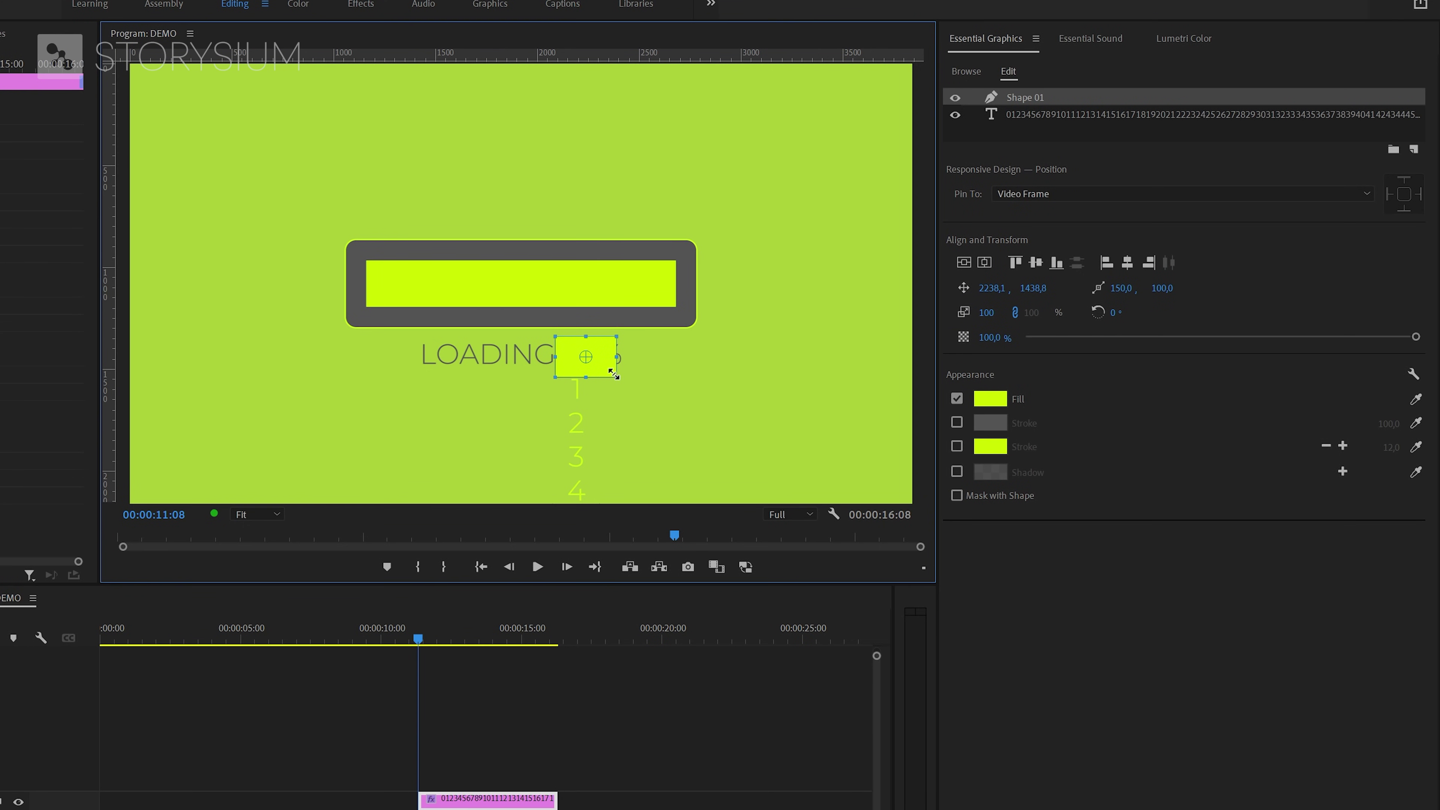
left_click_drag(613, 373, 599, 368)
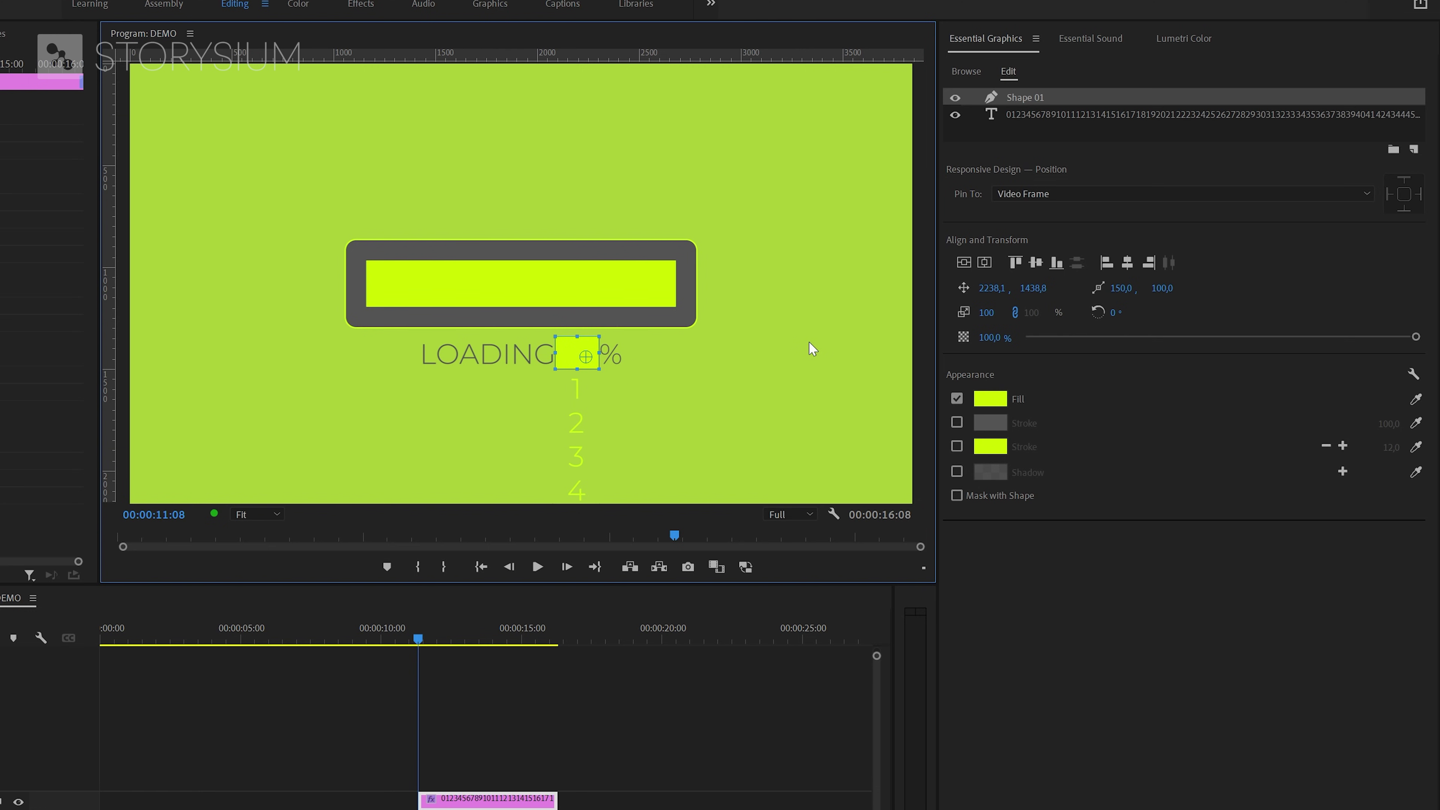
left_click(987, 497)
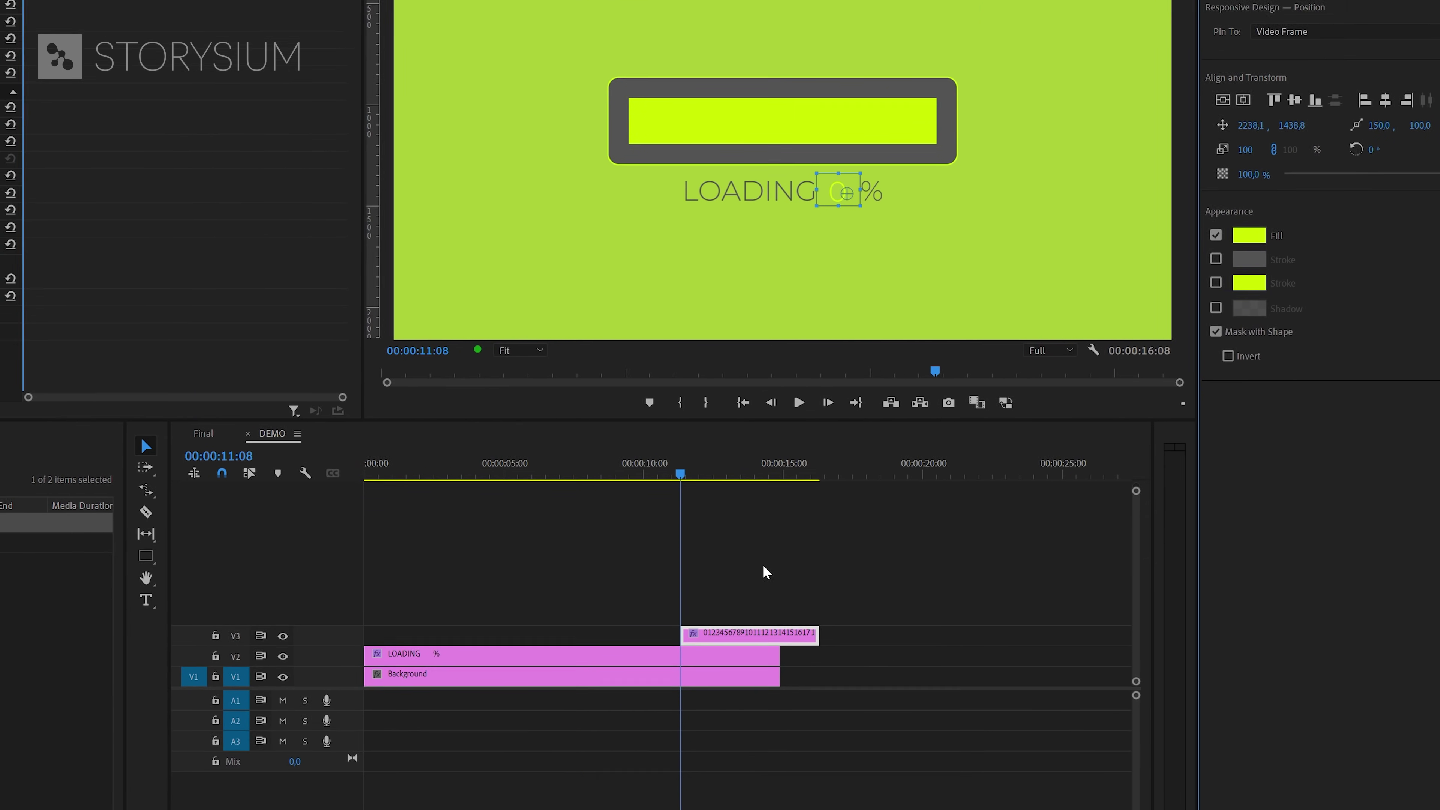
Step: Move the numbers clip on V3 to the sequence start and extend it to Background's length
left_click_drag(448, 796, 241, 803)
left_click_drag(549, 611, 411, 611)
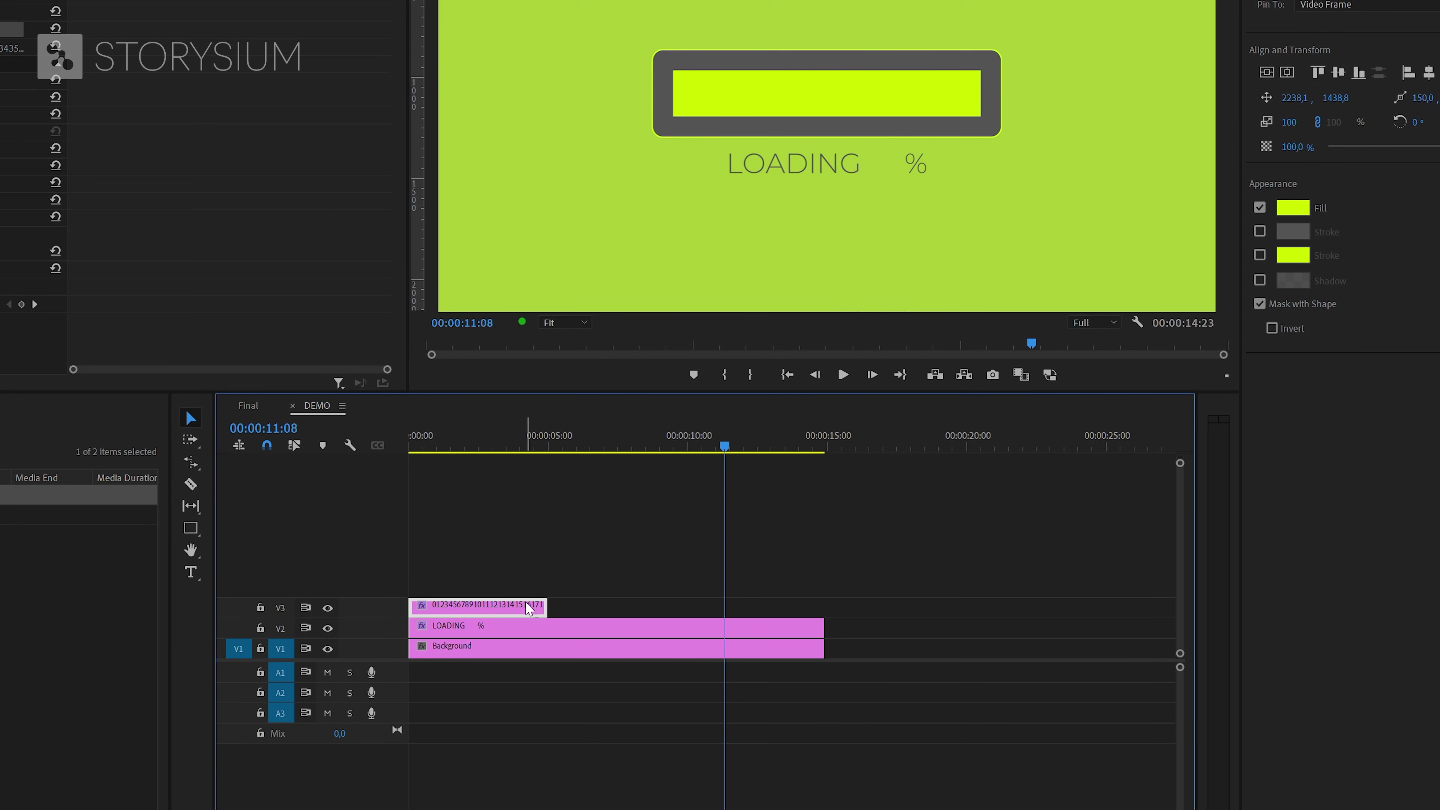
left_click_drag(545, 606, 822, 607)
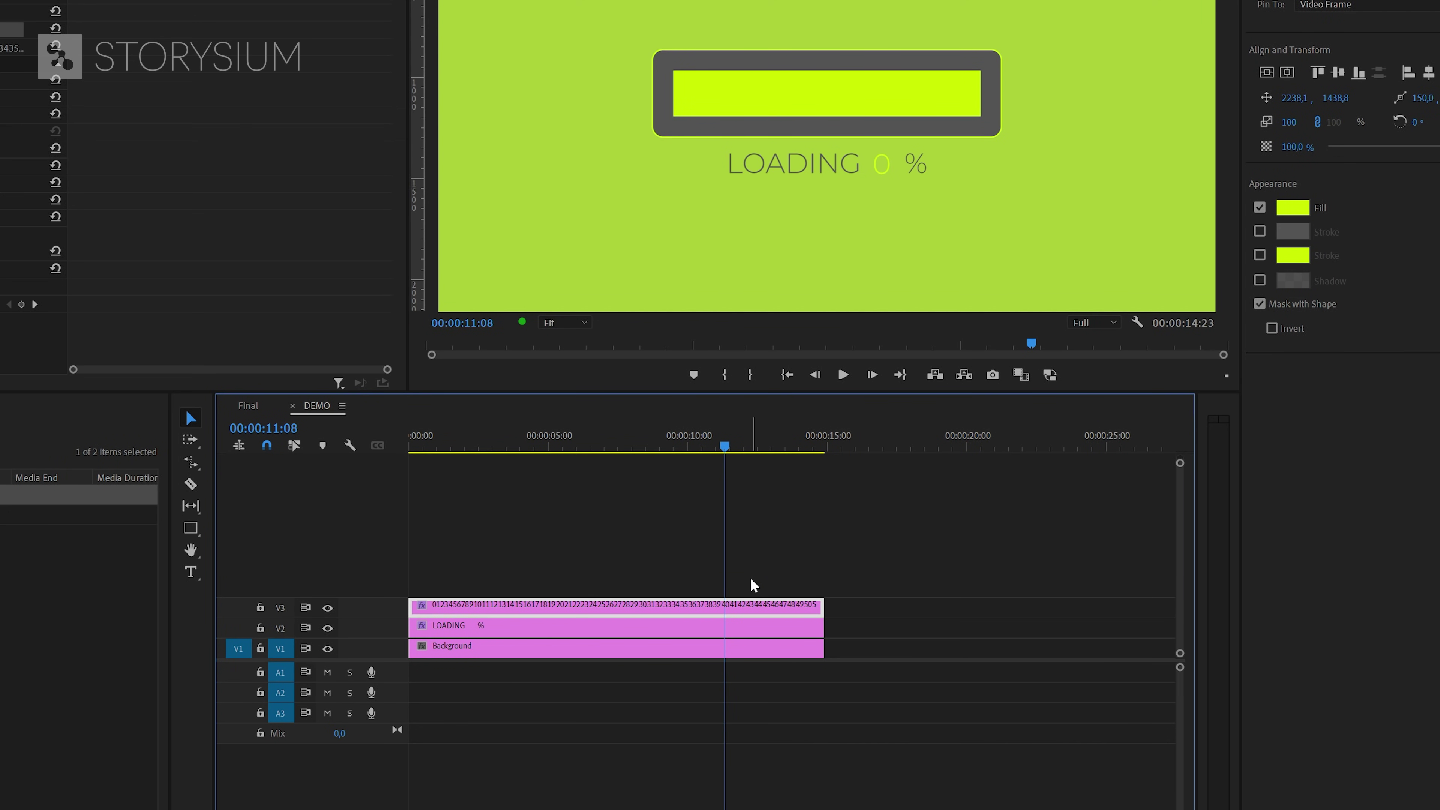
Step: Find the Crop effect by searching 'crop' and drop it onto Shape 02 of the LOADING % graphic
left_click(695, 629)
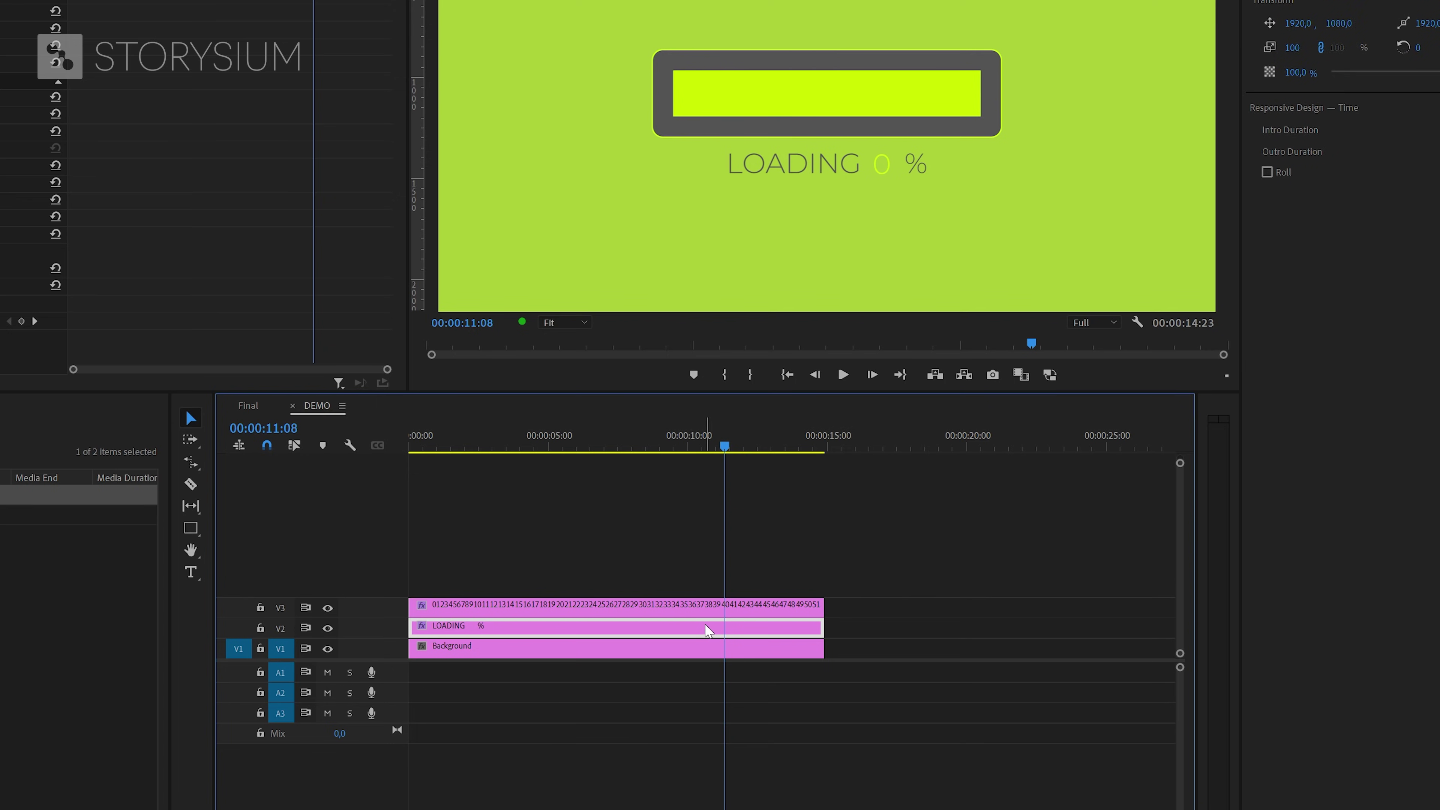
left_click(31, 315)
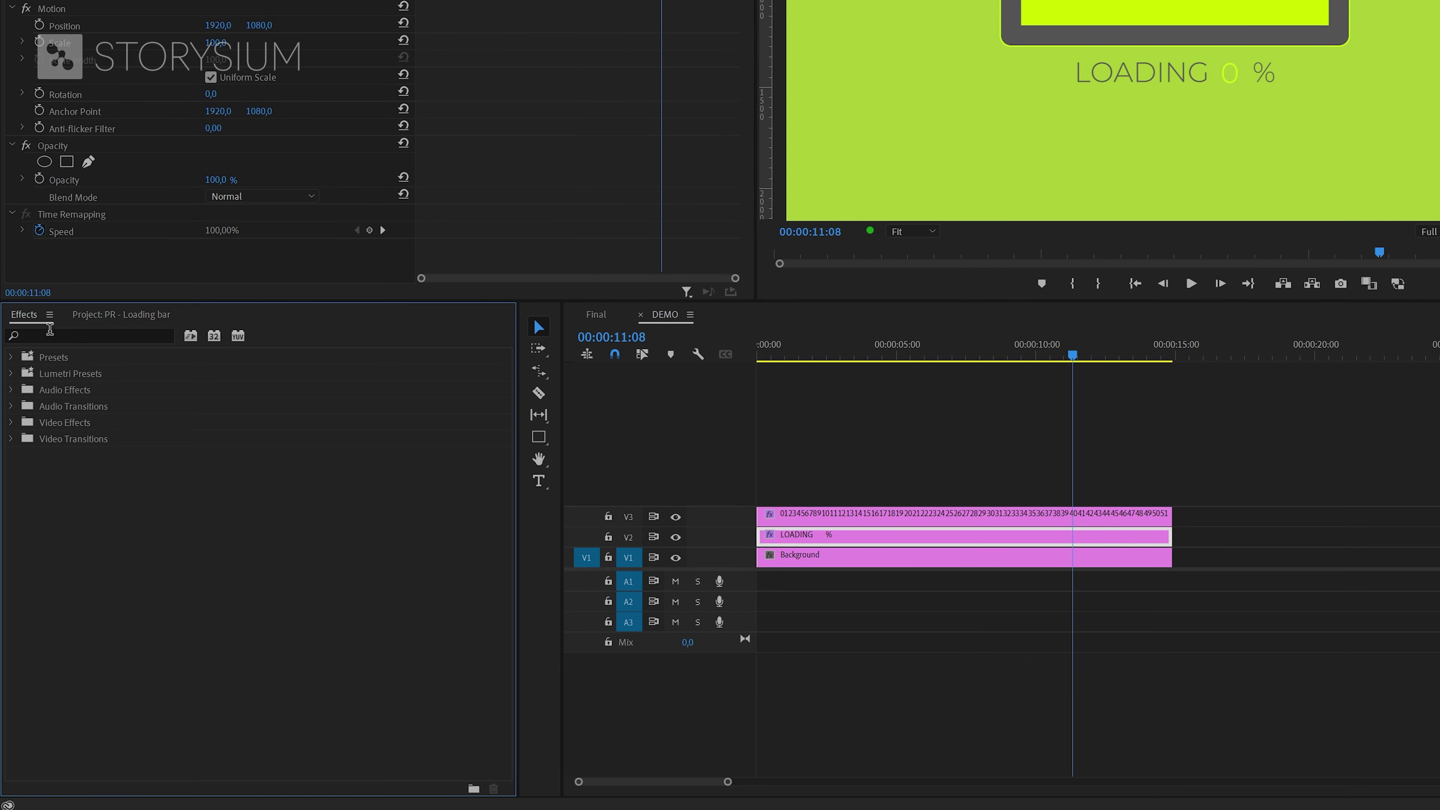
left_click(50, 333)
type("crop")
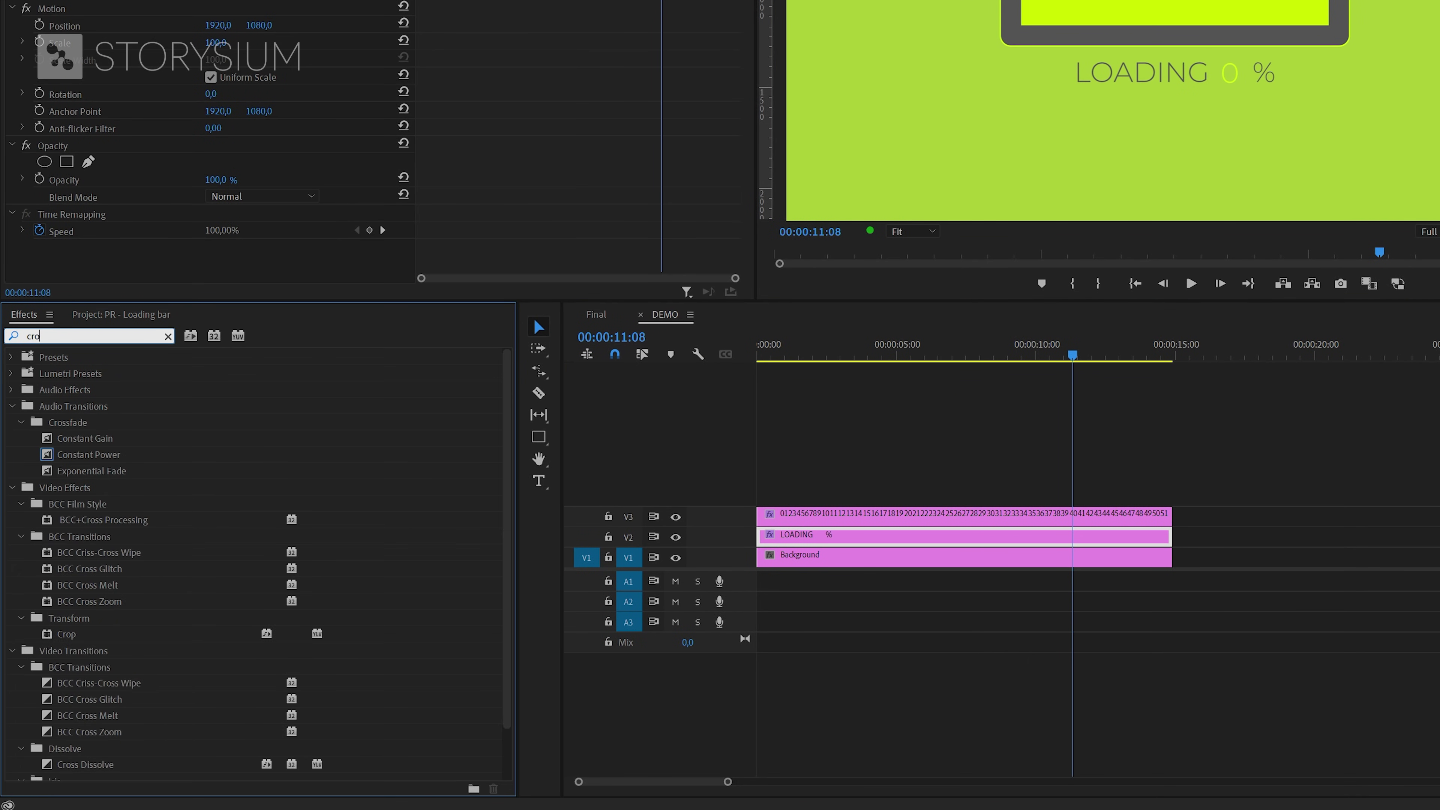
left_click(64, 454)
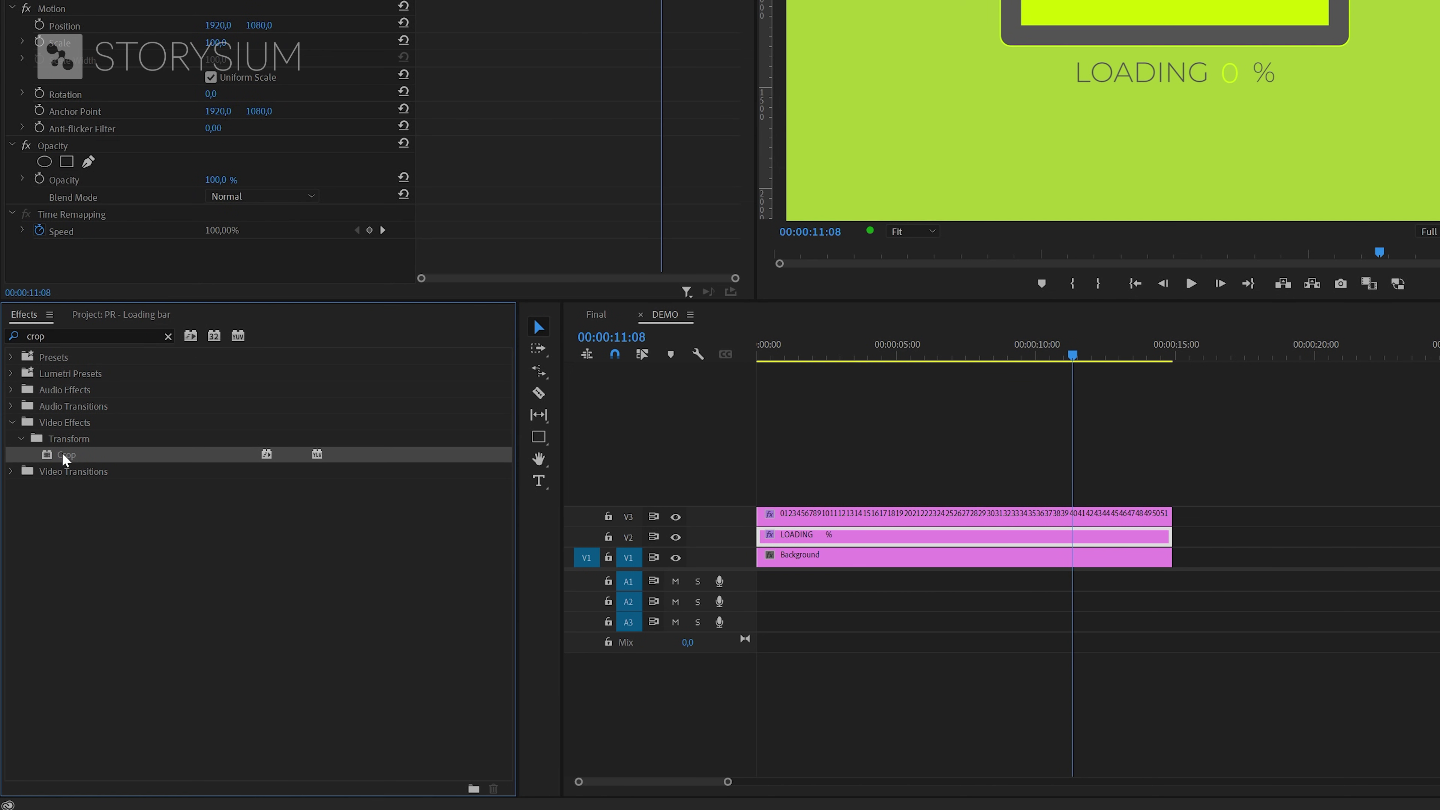
left_click_drag(62, 453, 1439, 0)
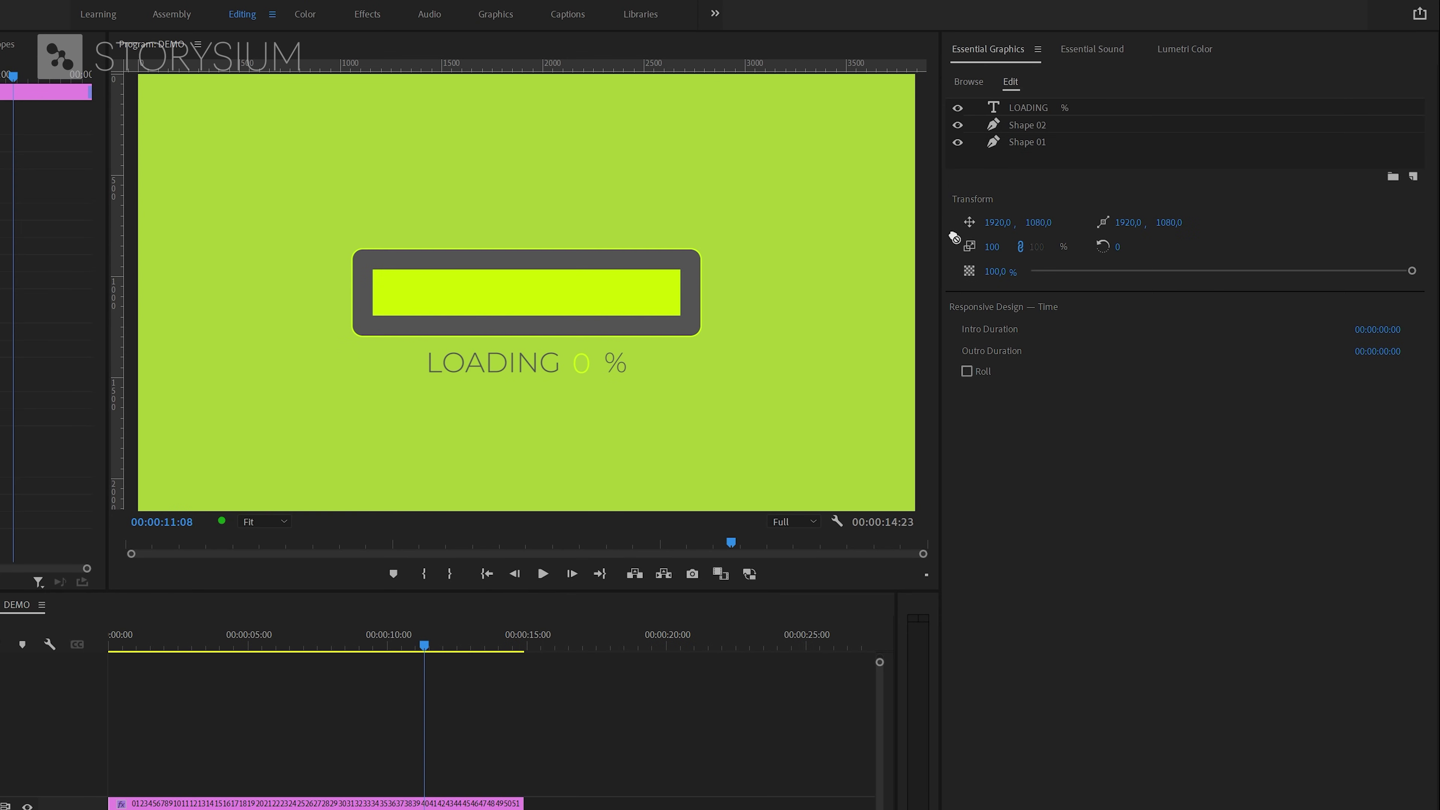
left_click_drag(955, 238, 1019, 142)
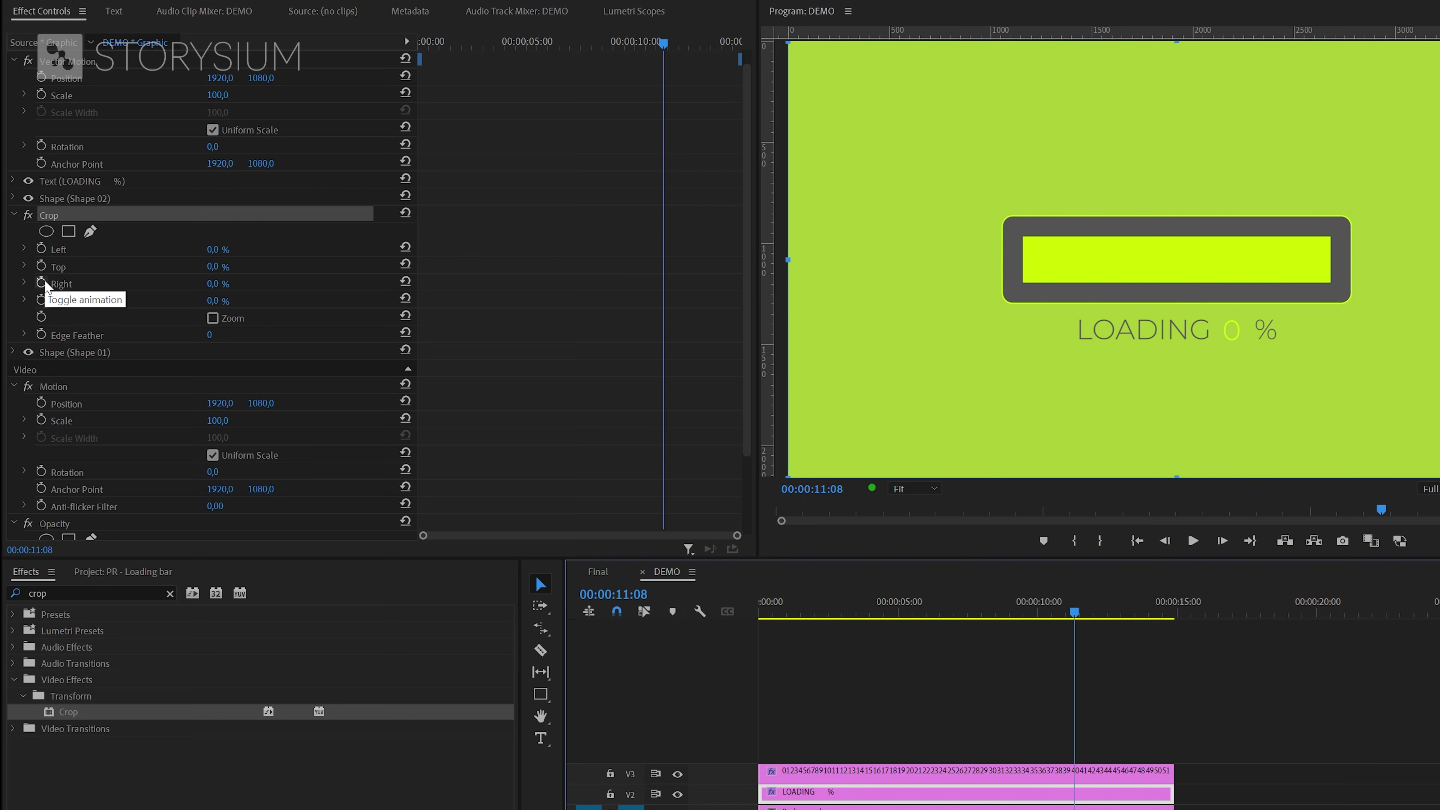
Step: Enable Crop Right keyframing and set the Right crop to 30%
left_click(44, 282)
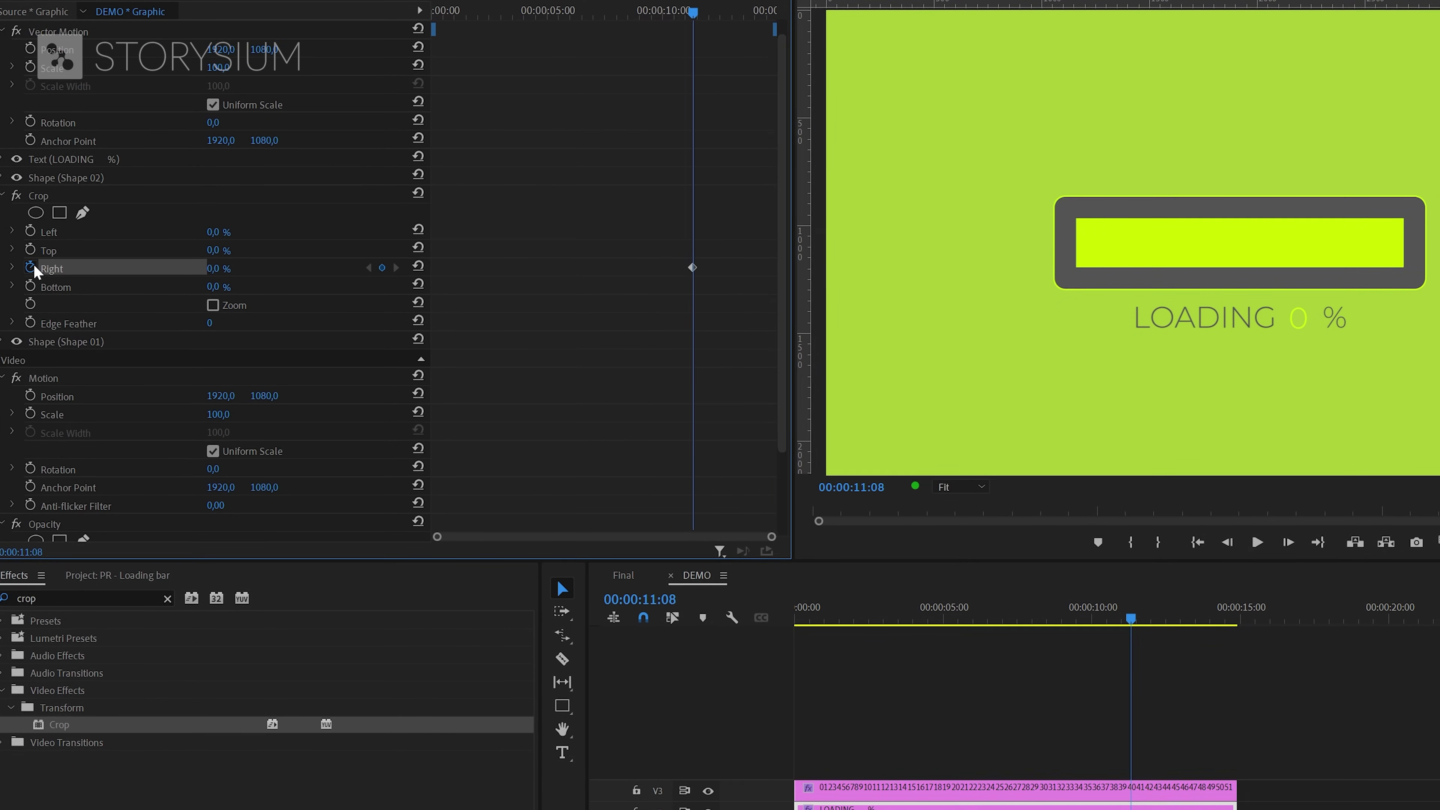
left_click(215, 267)
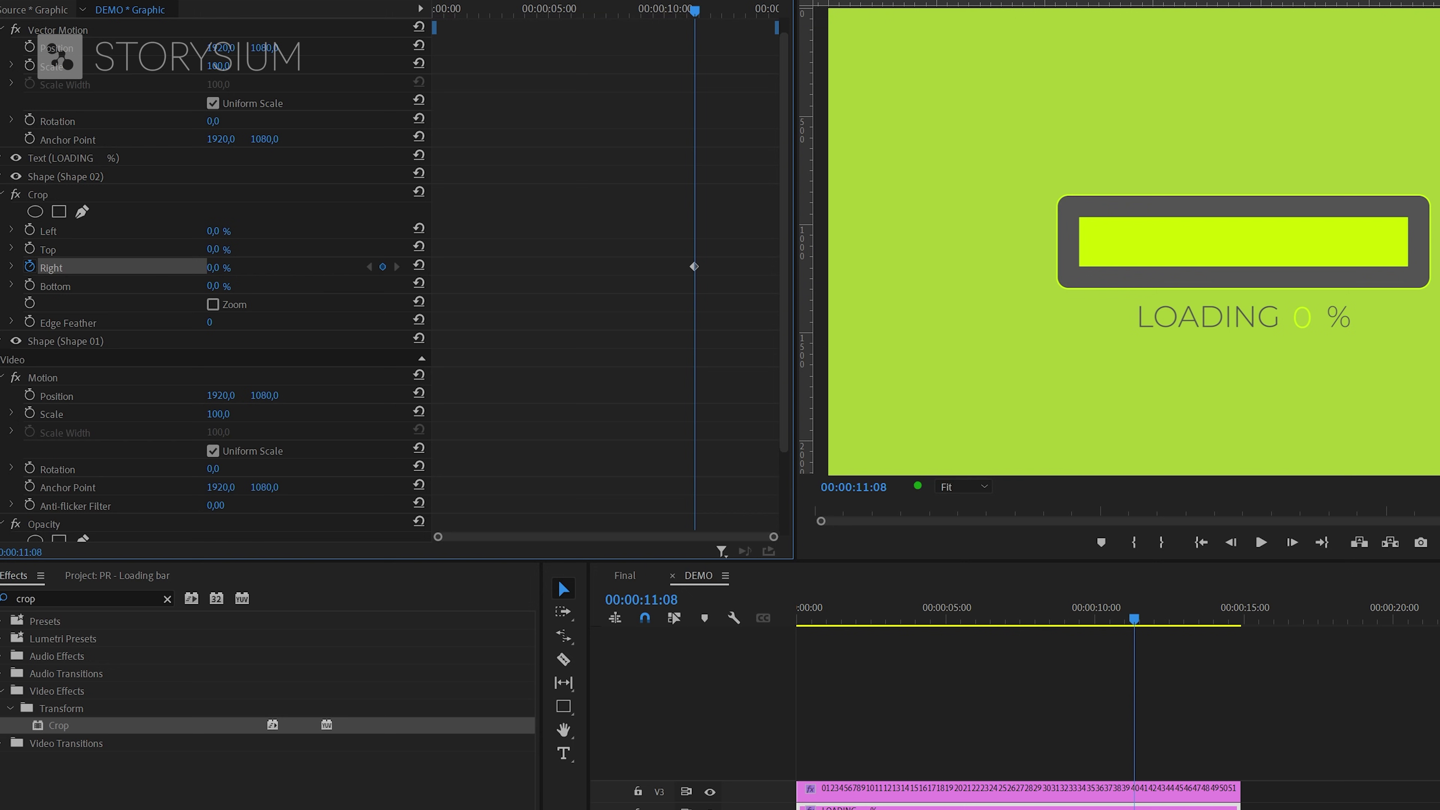
type("36")
key("Return")
left_click_drag(215, 267, 205, 267)
Step: At 00:00:03:10 set Crop Right to 71% so the bar starts empty, and move the full-bar keyframe later
left_click_drag(696, 13, 510, 38)
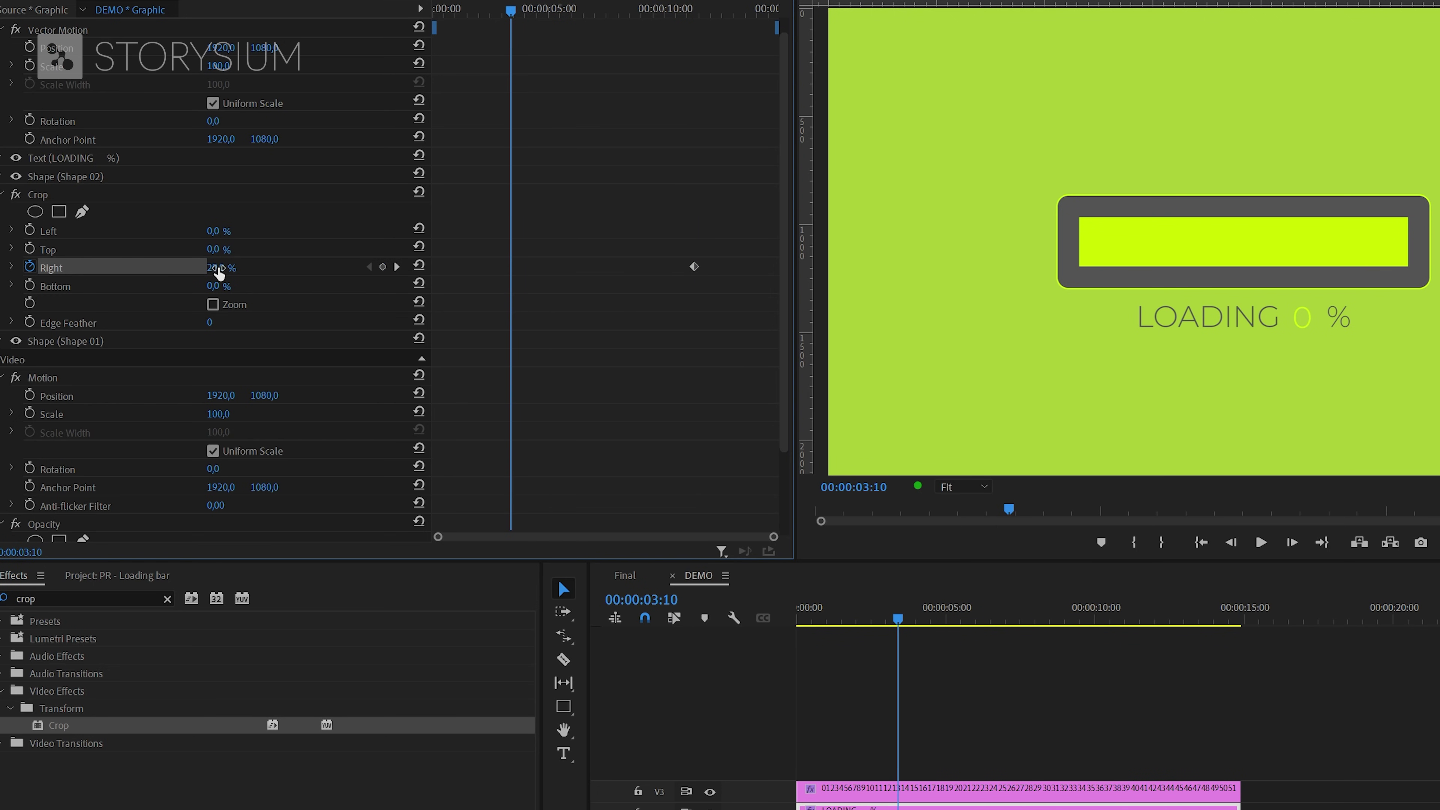
left_click_drag(221, 267, 245, 267)
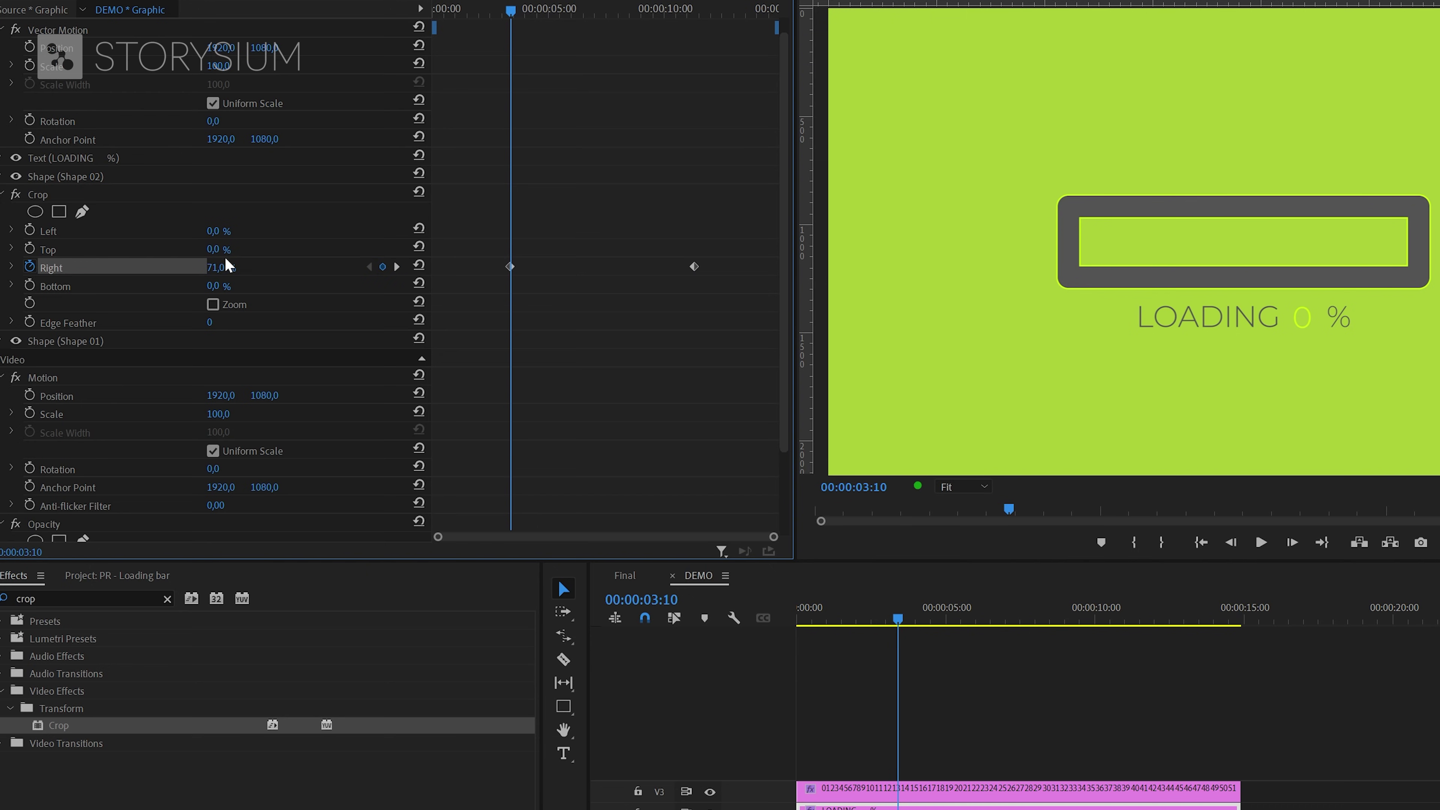
left_click_drag(512, 16, 613, 71)
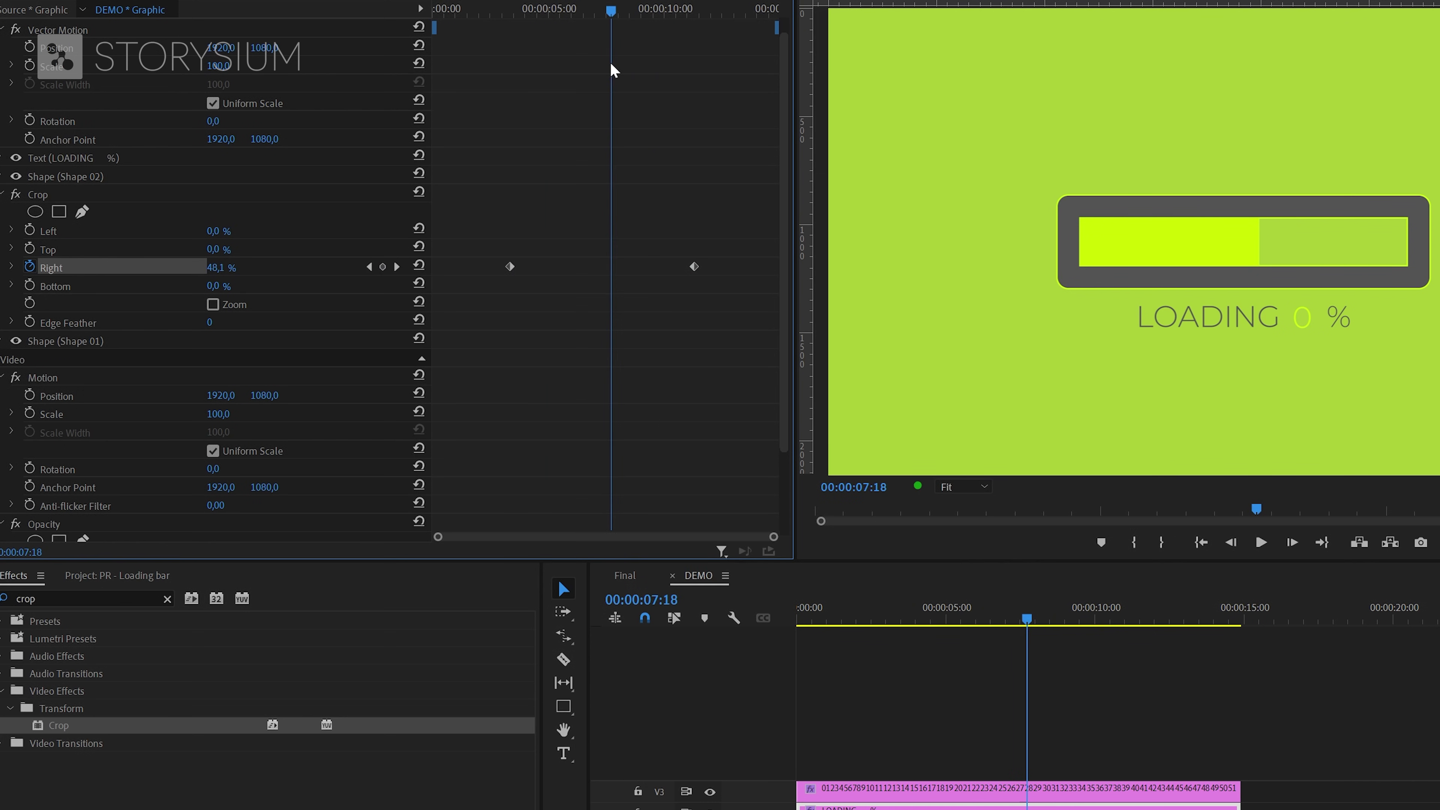
left_click_drag(694, 271, 735, 268)
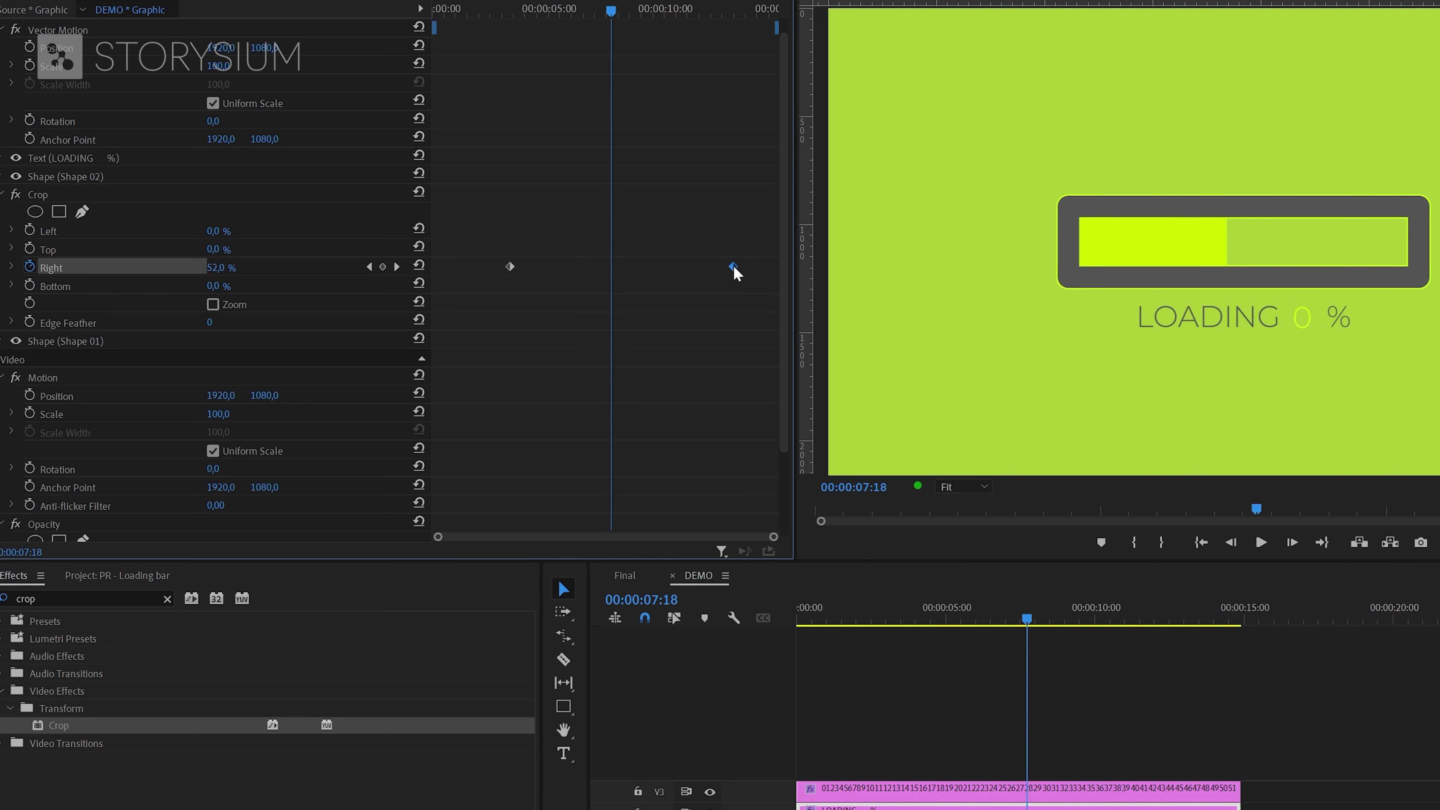
left_click(369, 266)
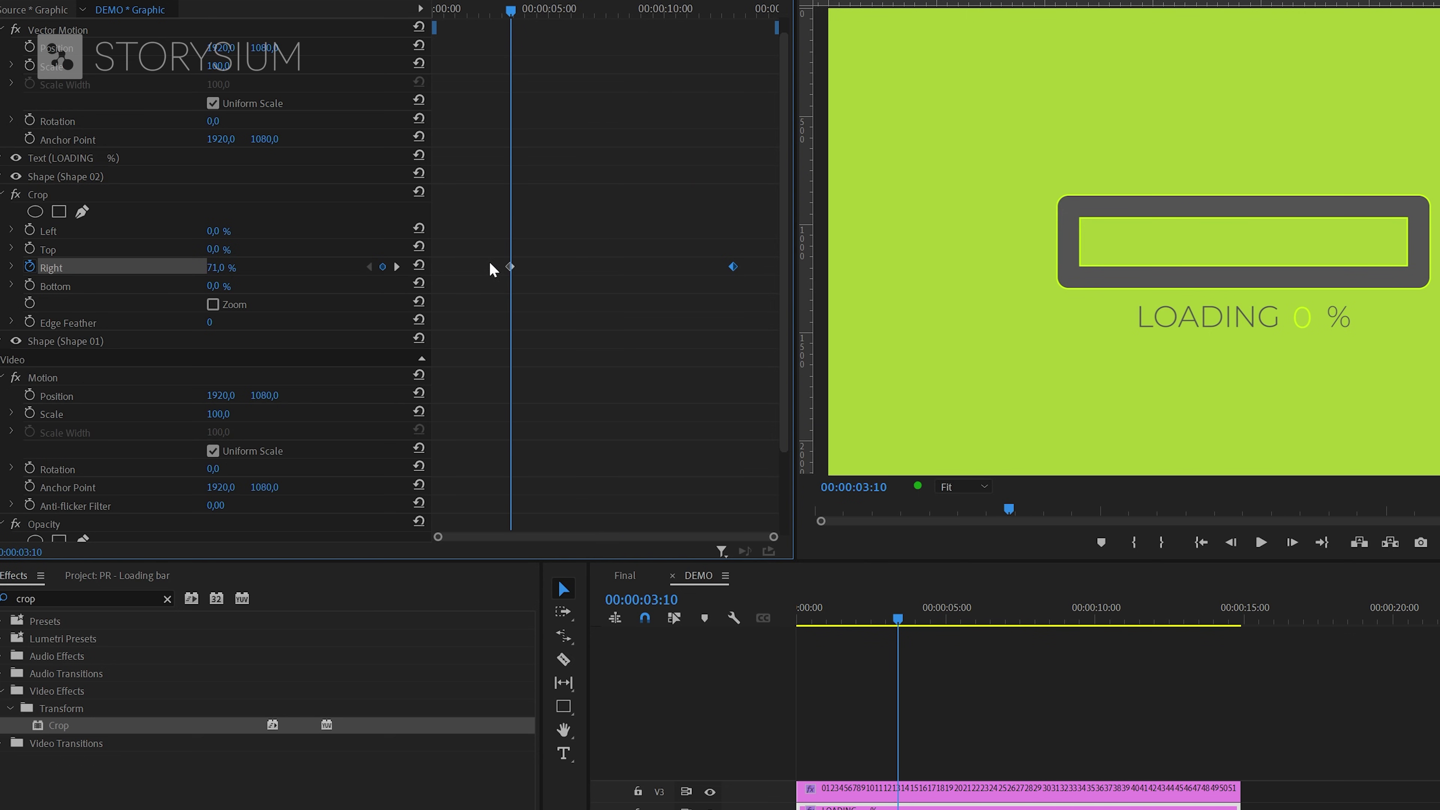
Step: Set a Position keyframe on the number column's text layer at 00:00:03:10
left_click(911, 794)
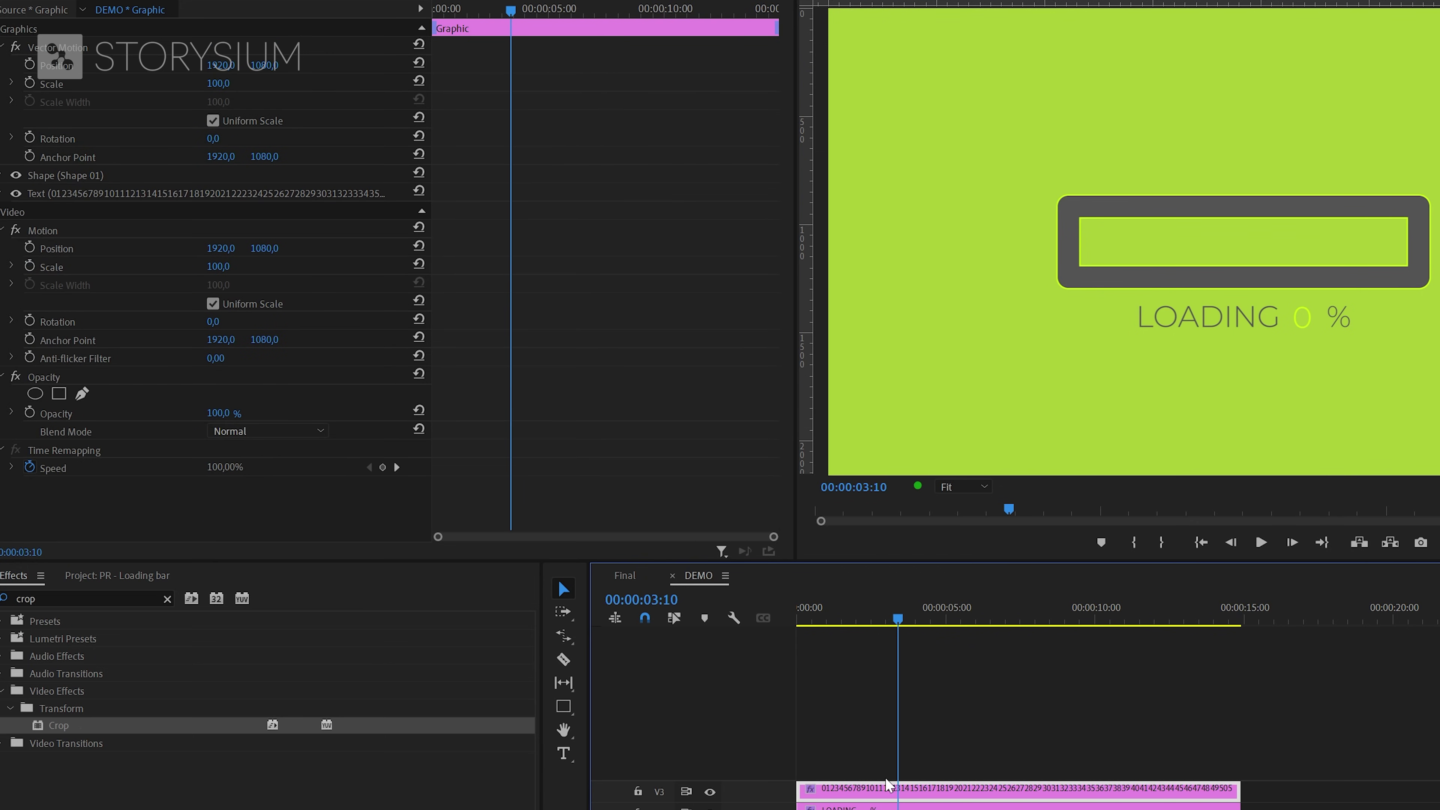
left_click(50, 195)
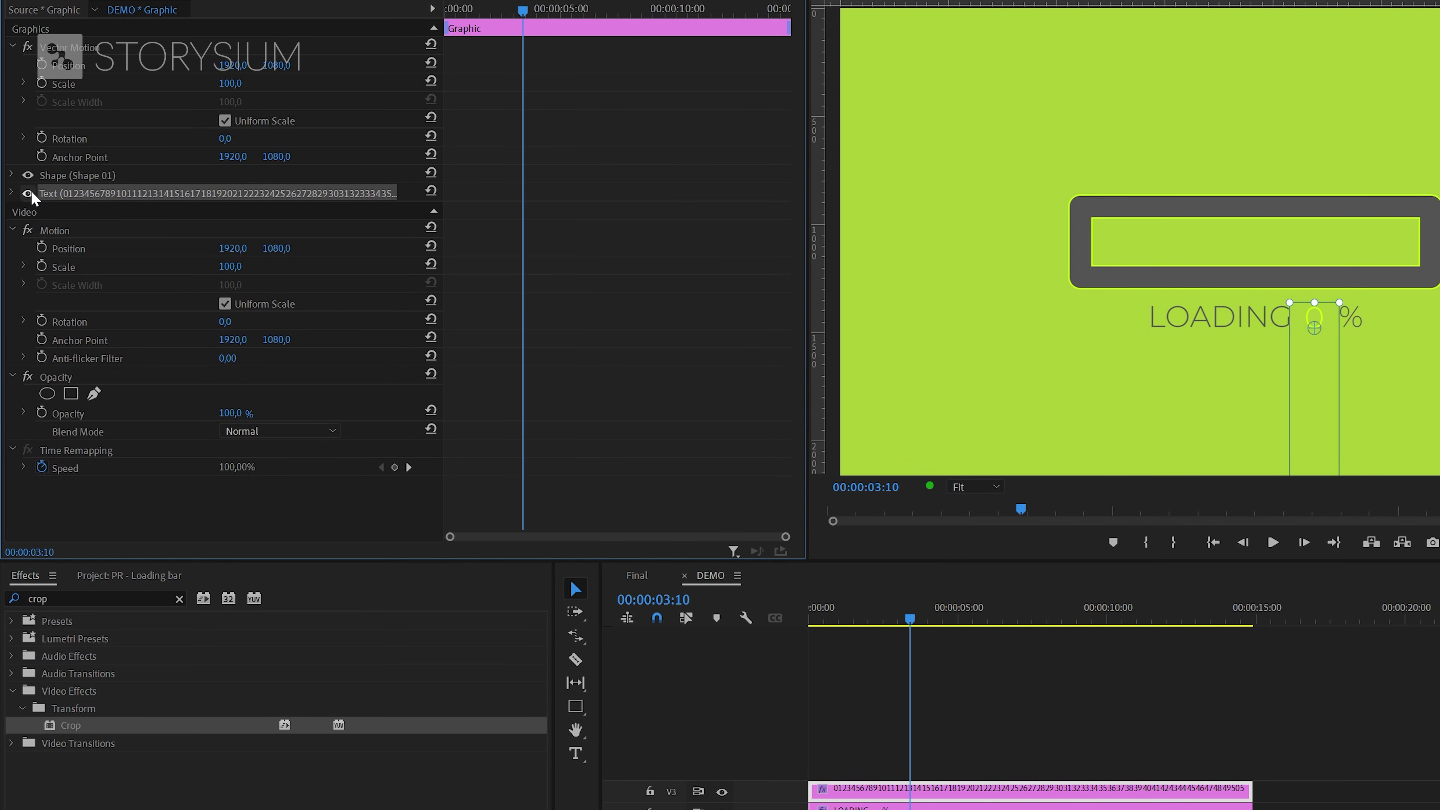
left_click(11, 193)
scroll(494, 366, "down", 3)
scroll(493, 366, "down", 3)
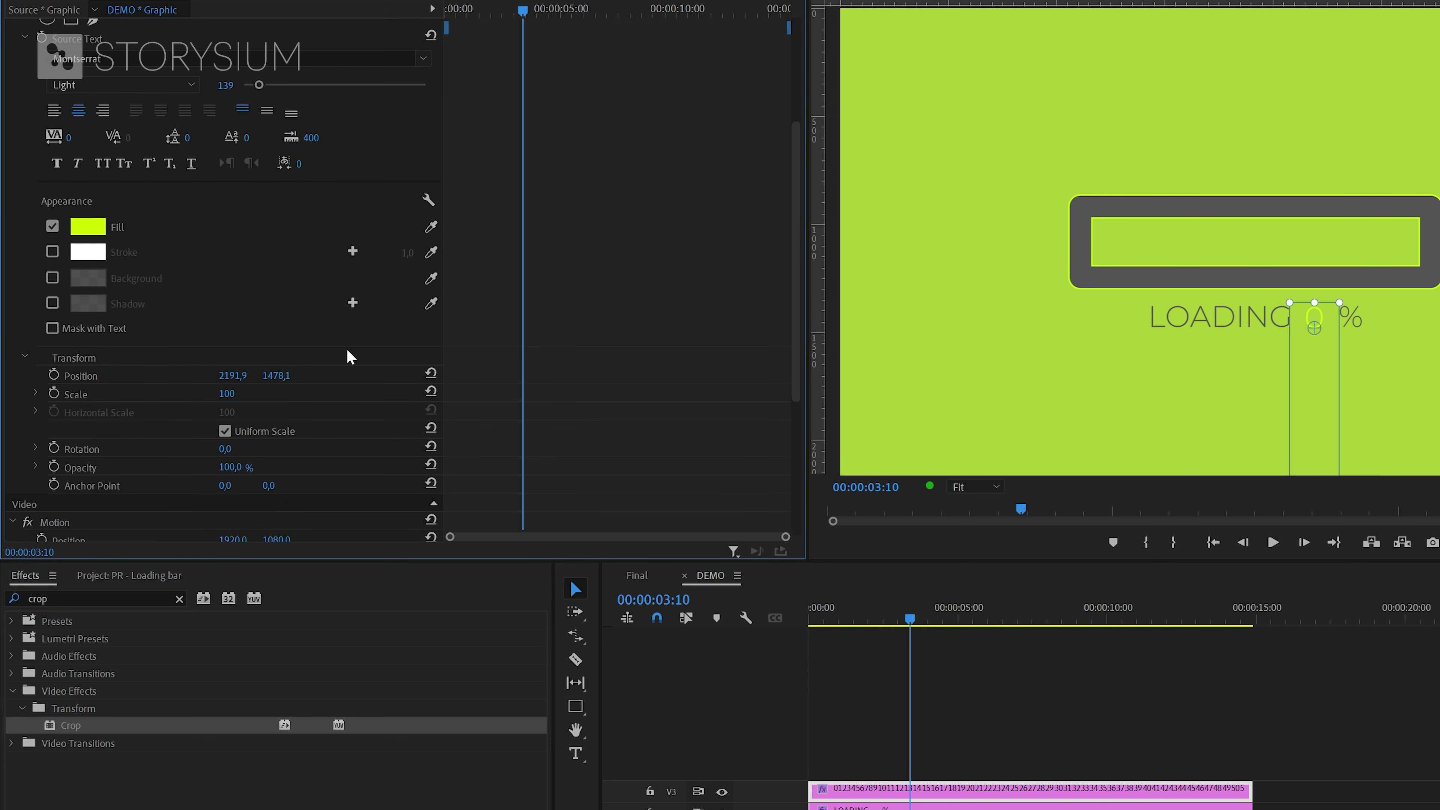
left_click(157, 381)
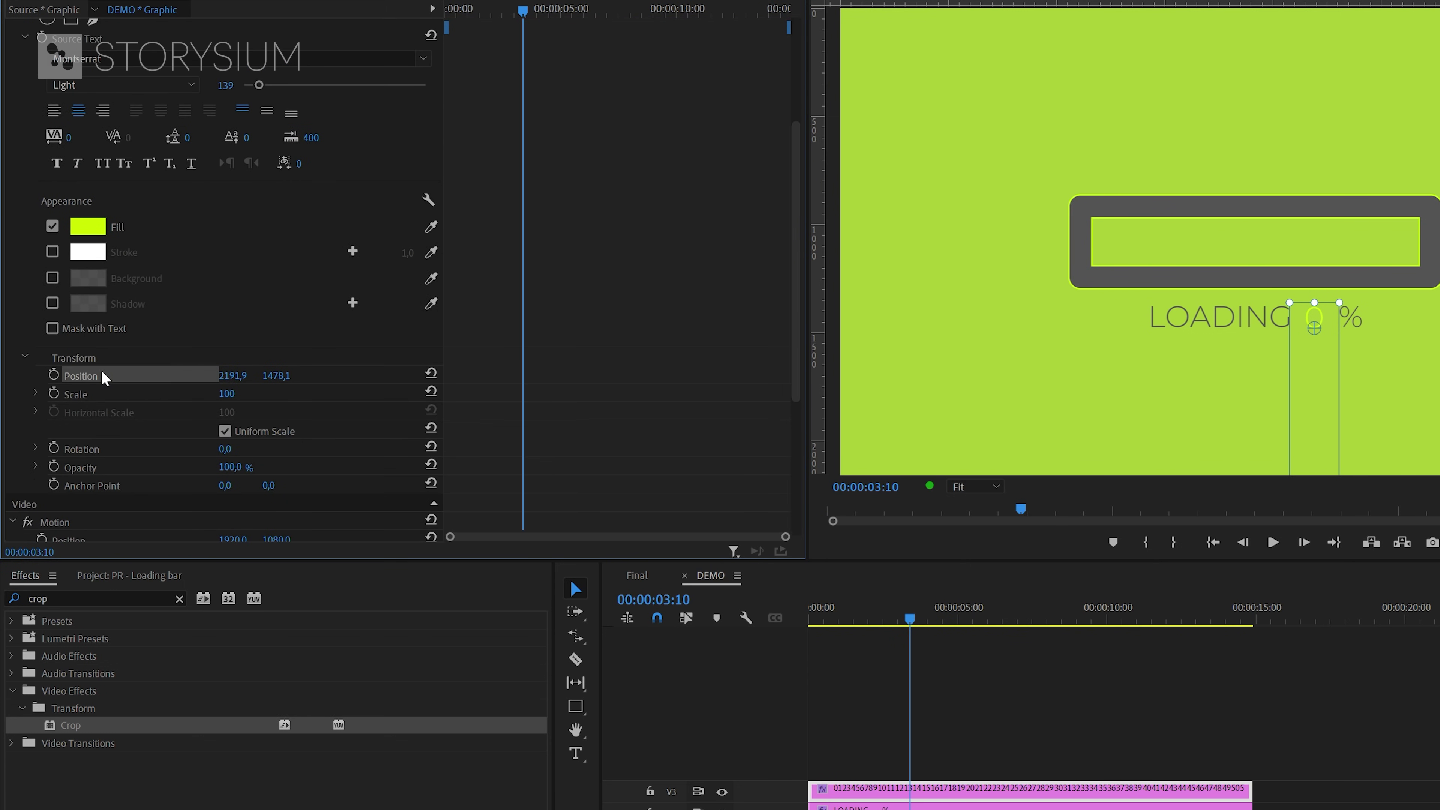
left_click(54, 374)
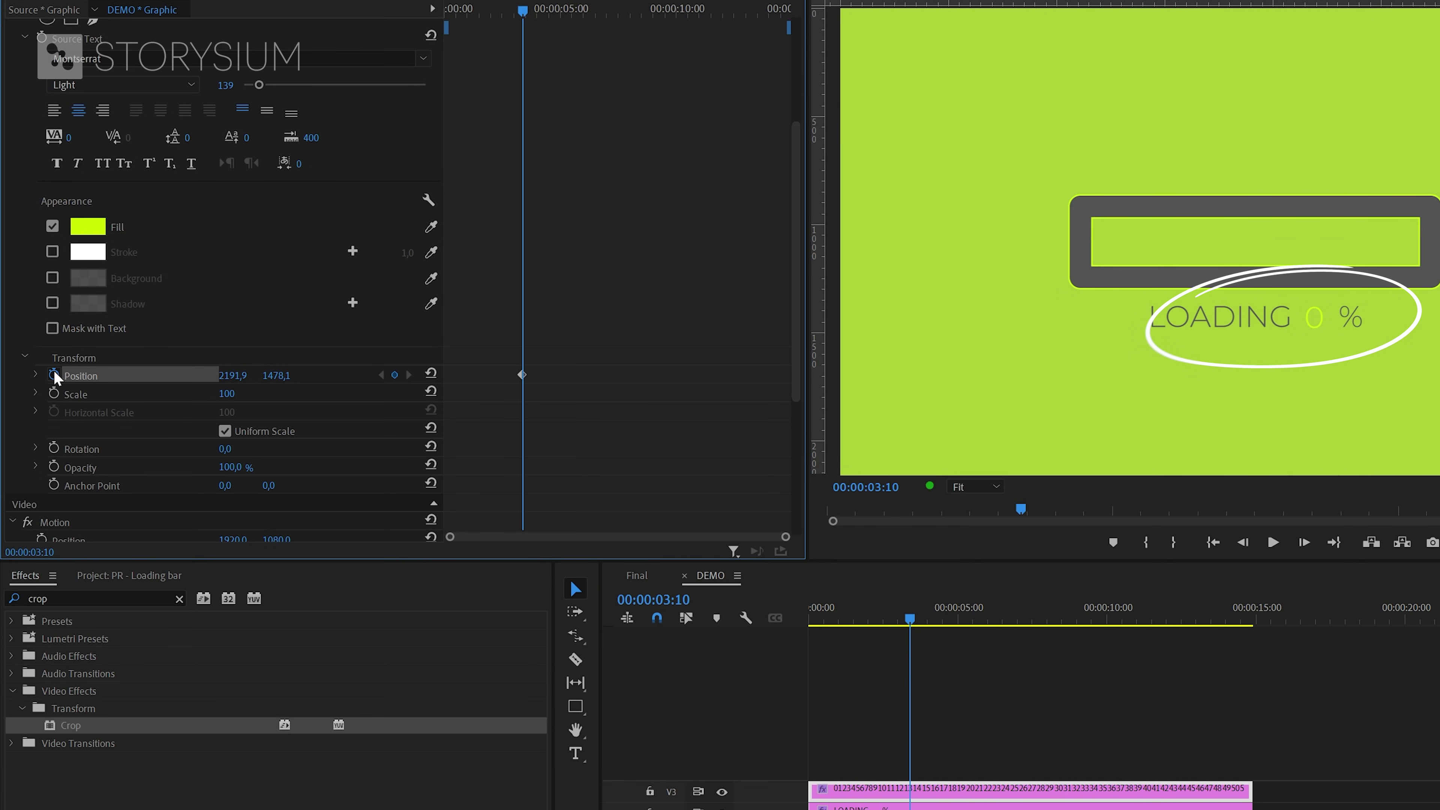
Step: At the bar's final Crop keyframe (00:00:12:24), drag Position Y until 100 shows
left_click(951, 808)
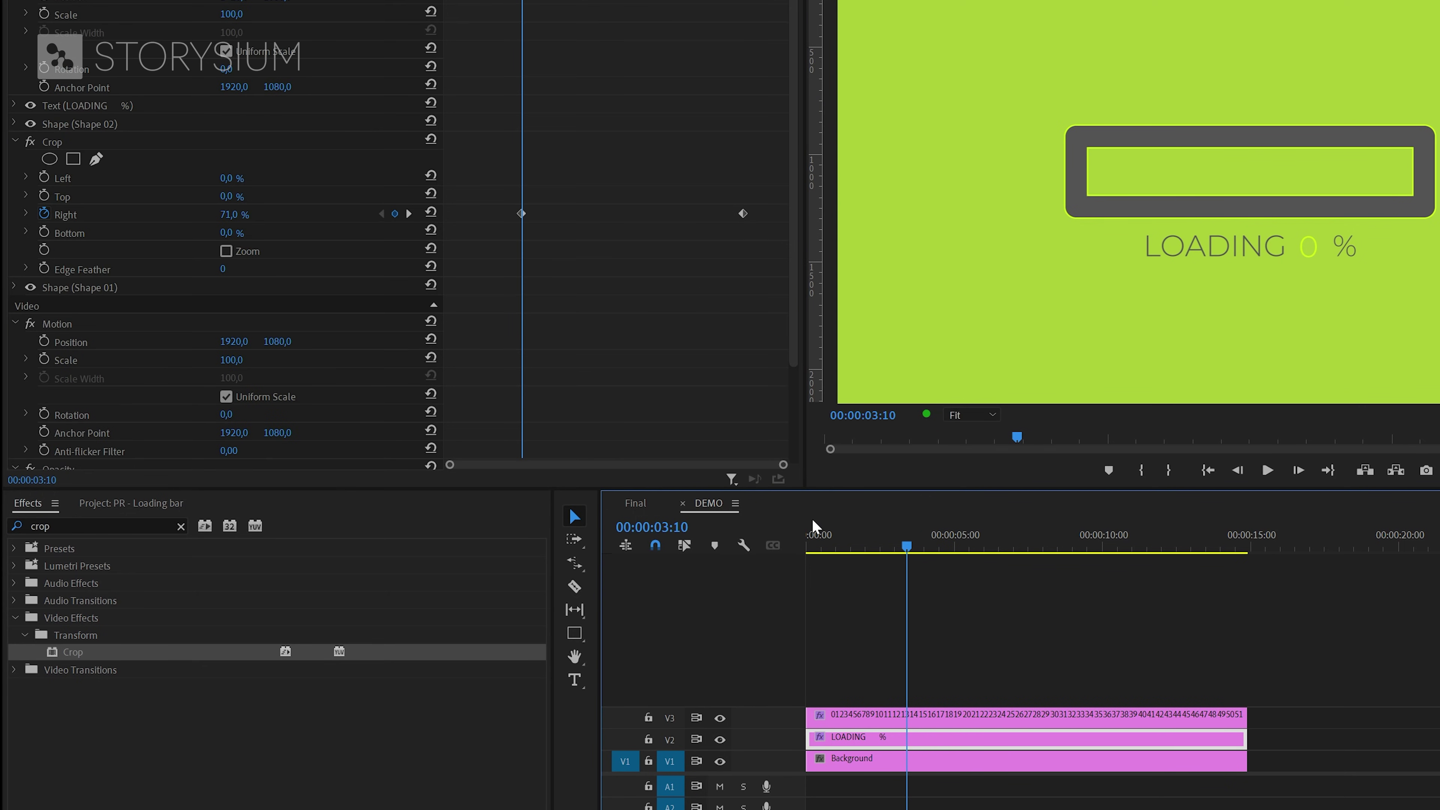
left_click(409, 213)
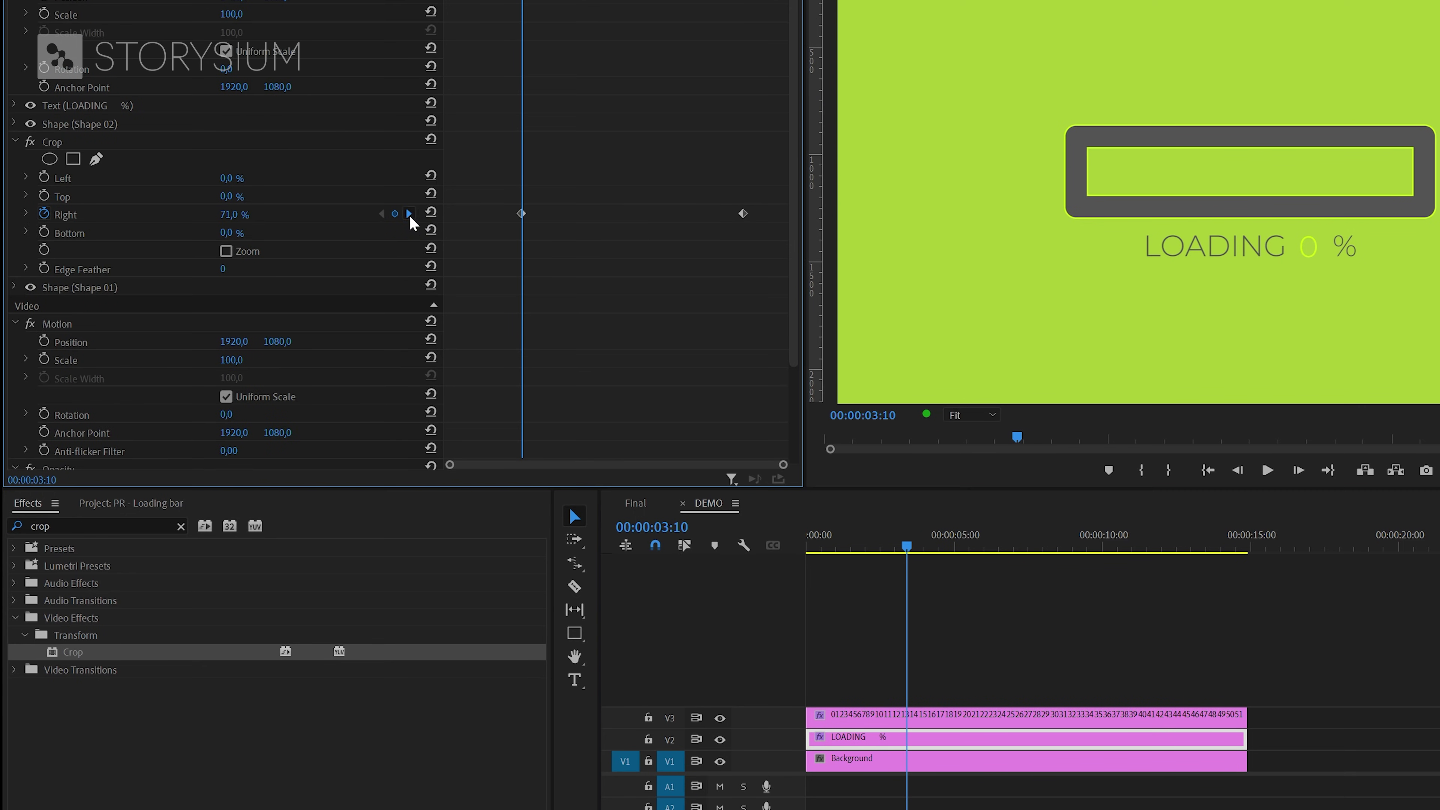
left_click(998, 715)
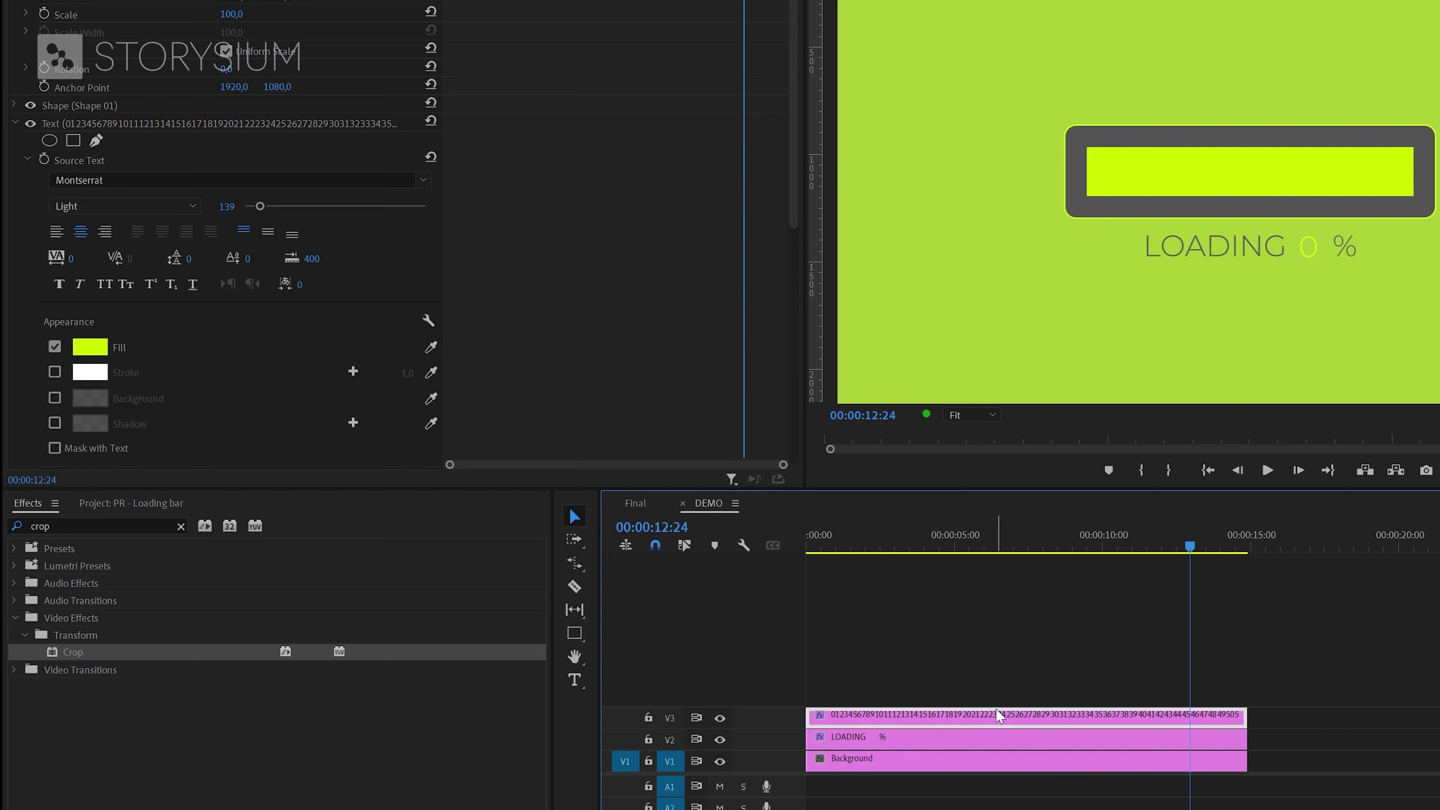
scroll(604, 266, "down", 5)
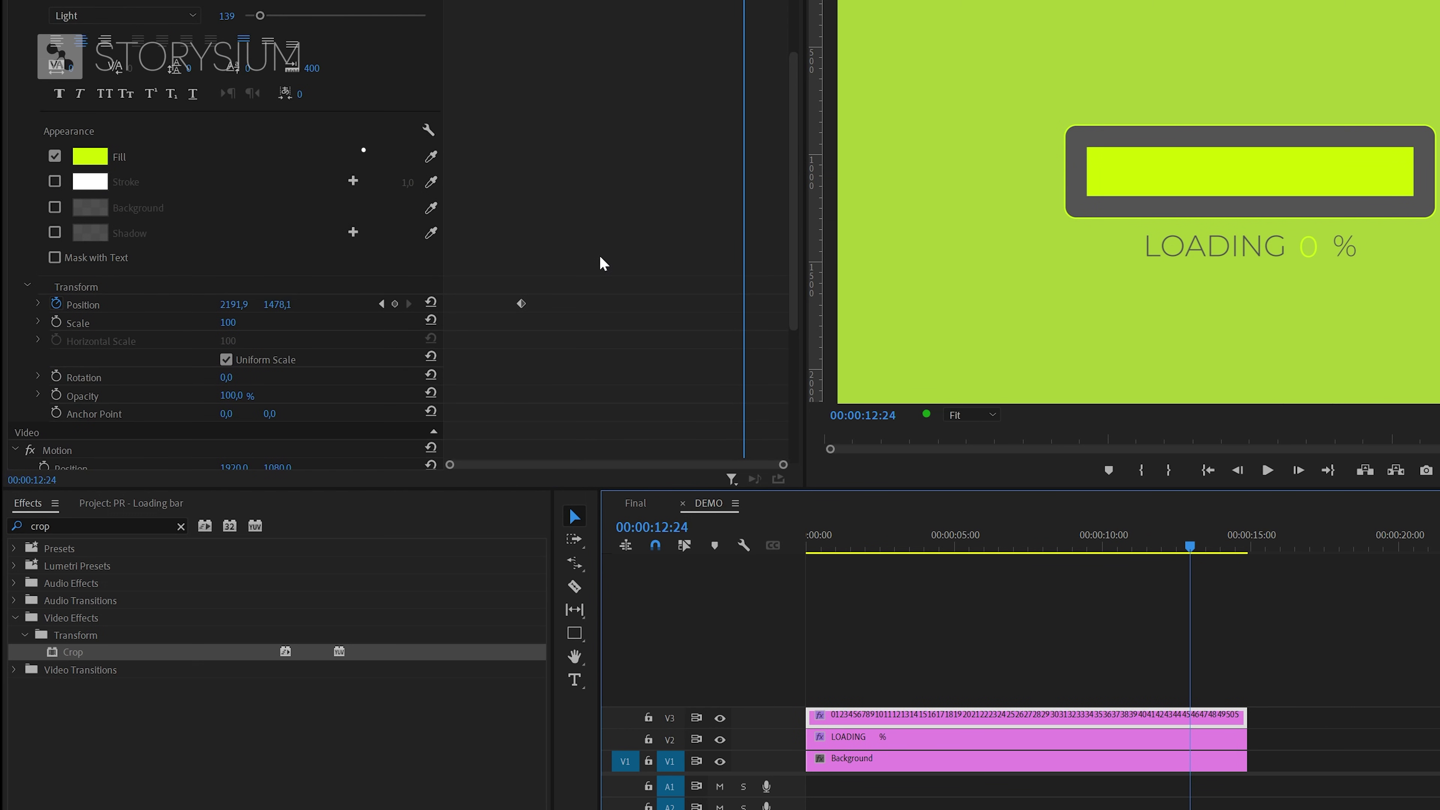
left_click_drag(280, 312, 488, 312)
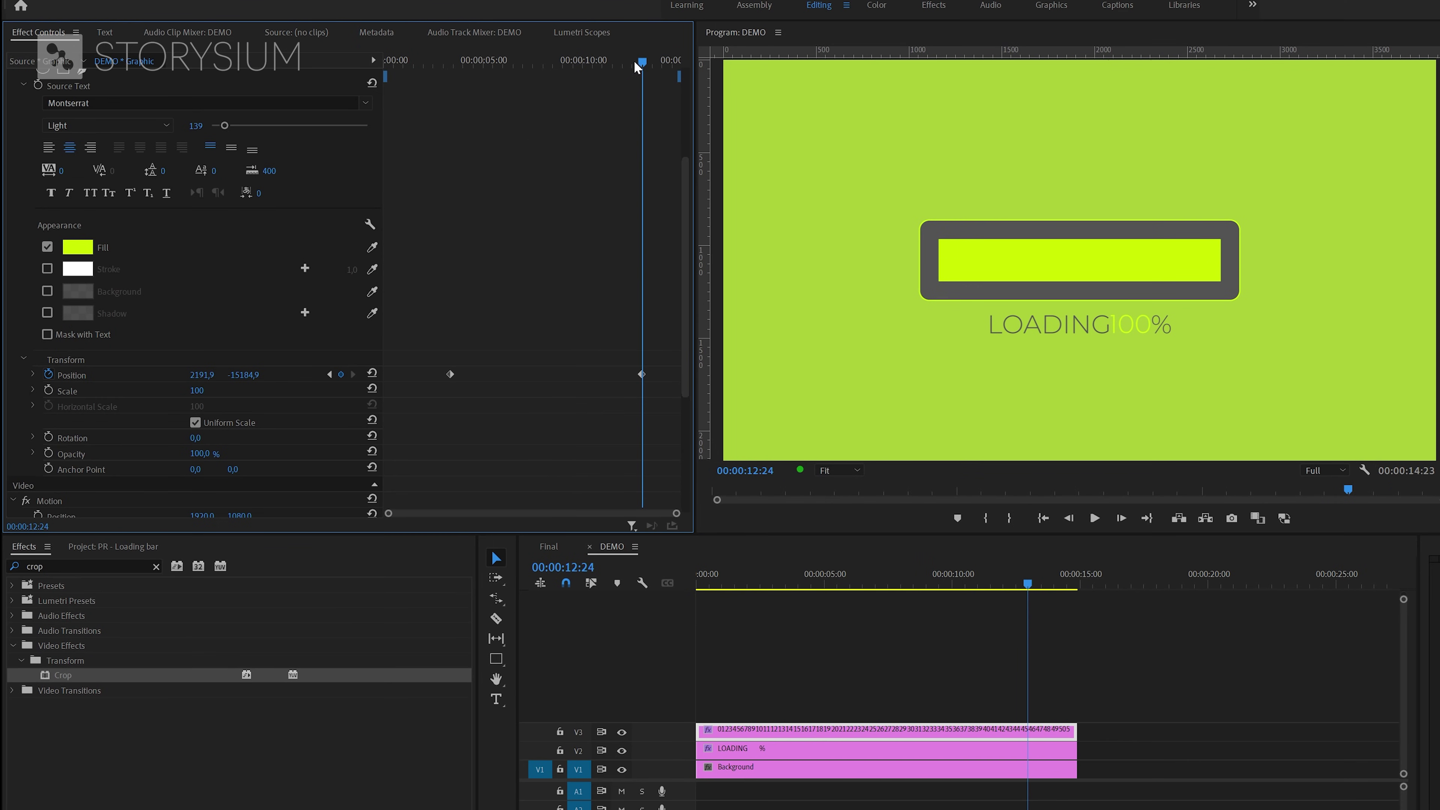
left_click_drag(636, 66, 572, 105)
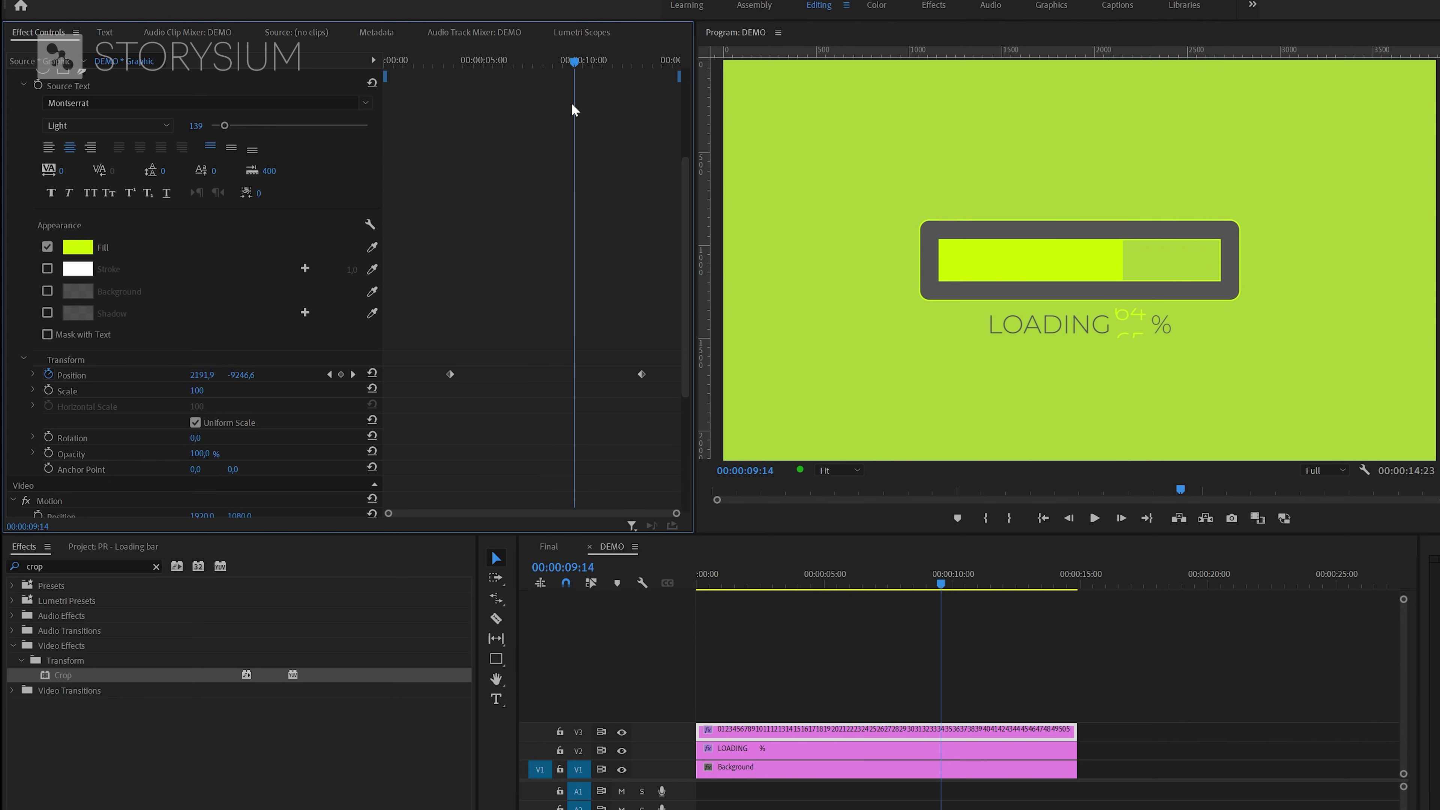
Step: Ease in and ease out the counter's two Position keyframes
right_click(641, 374)
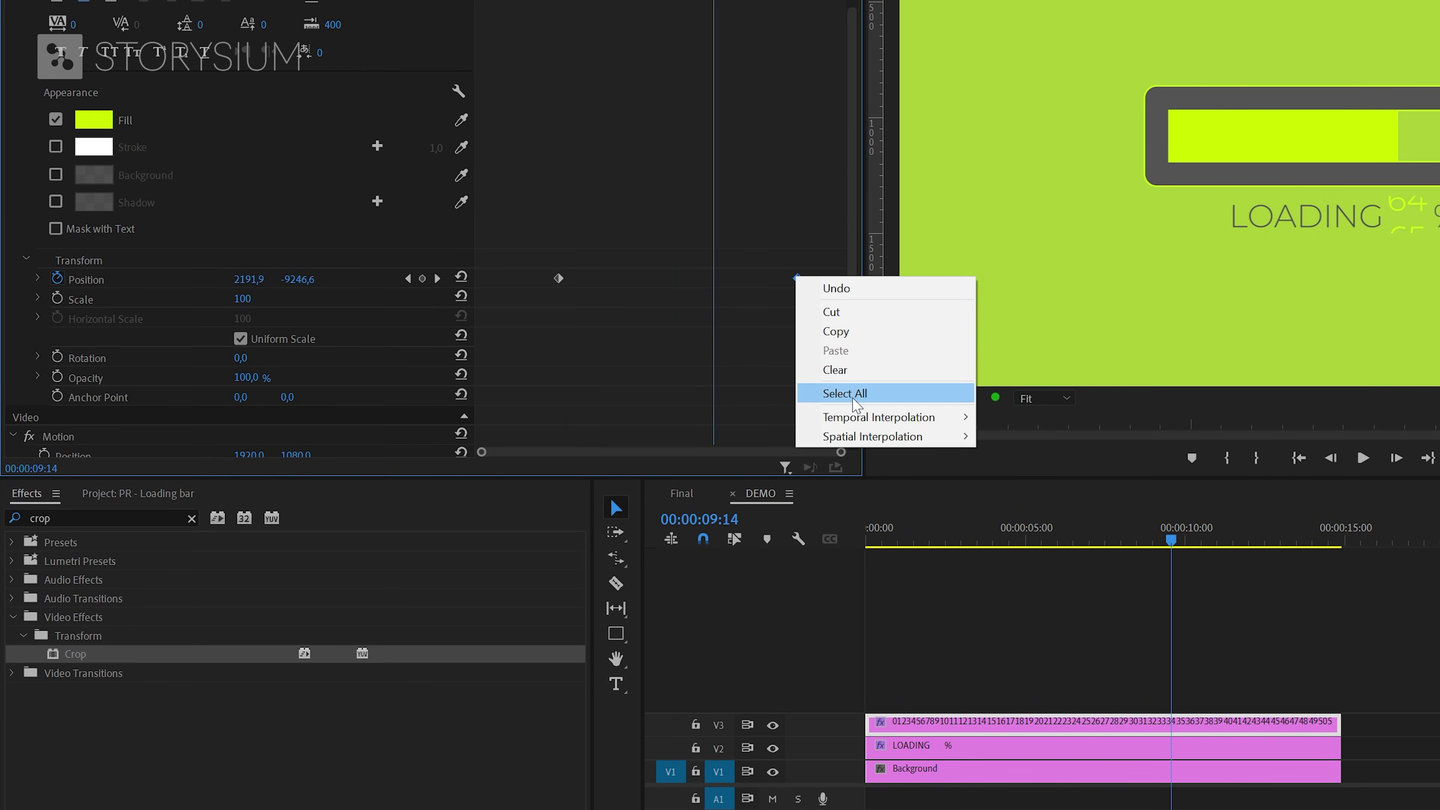
mouse_move(688, 489)
left_click(1020, 517)
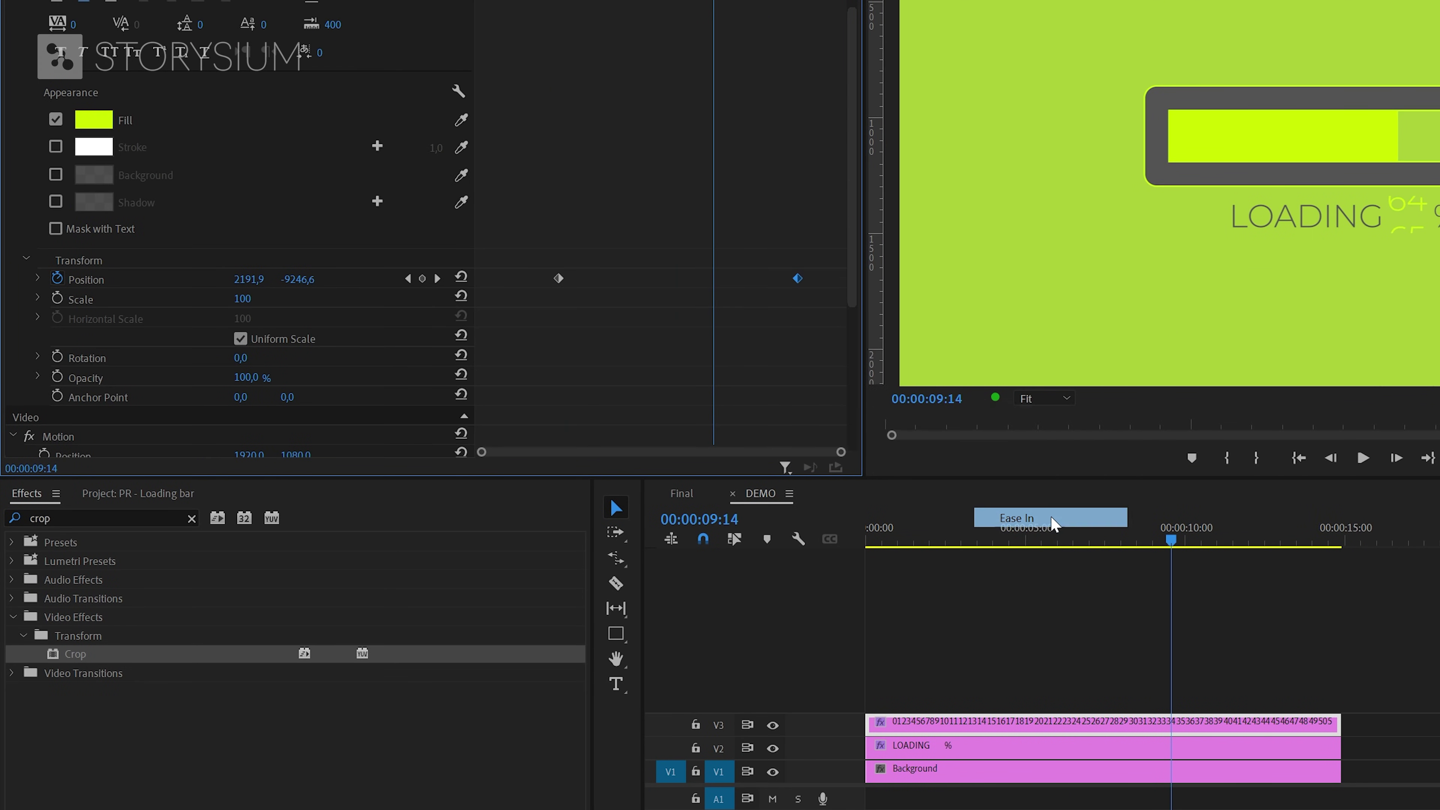
right_click(559, 279)
mouse_move(645, 419)
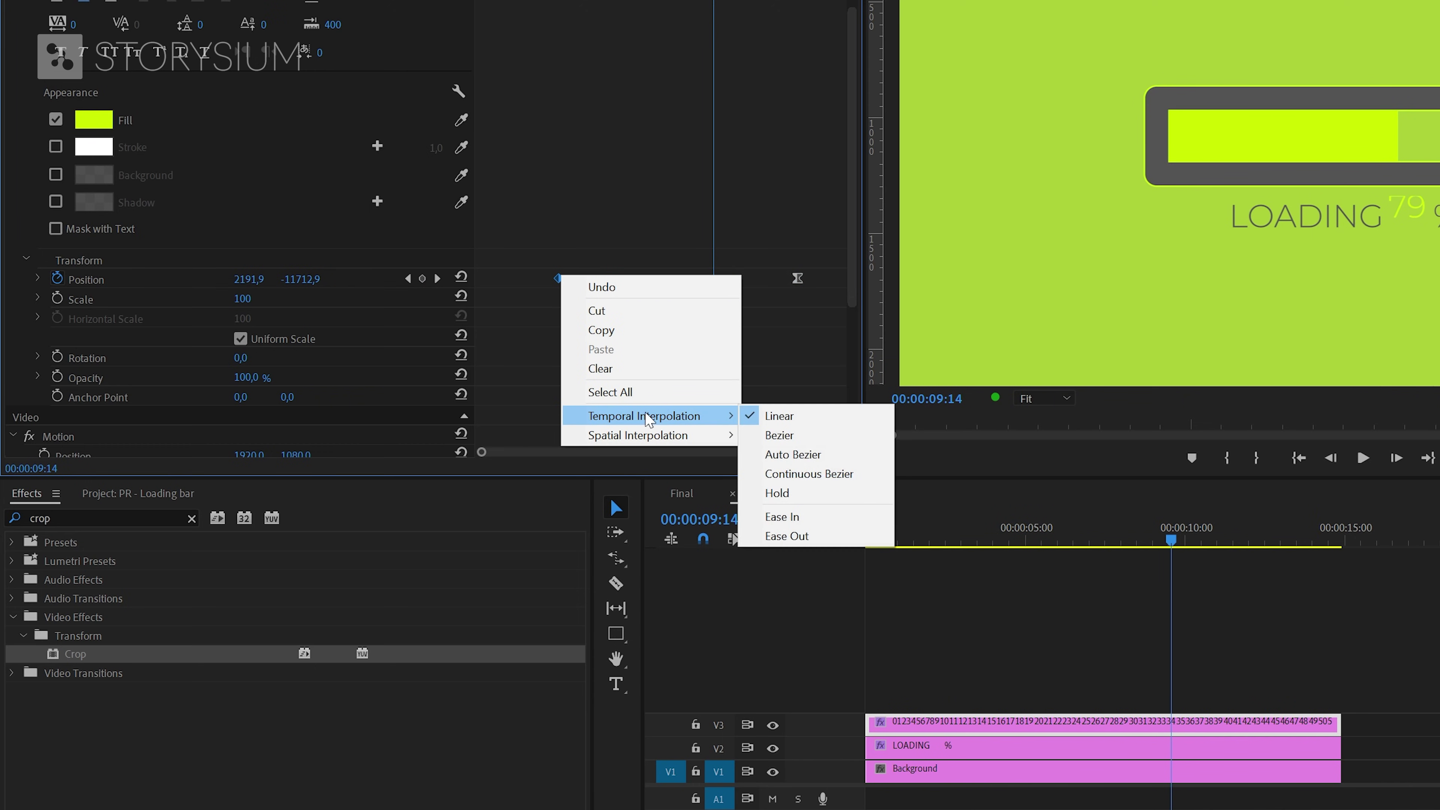
left_click(801, 535)
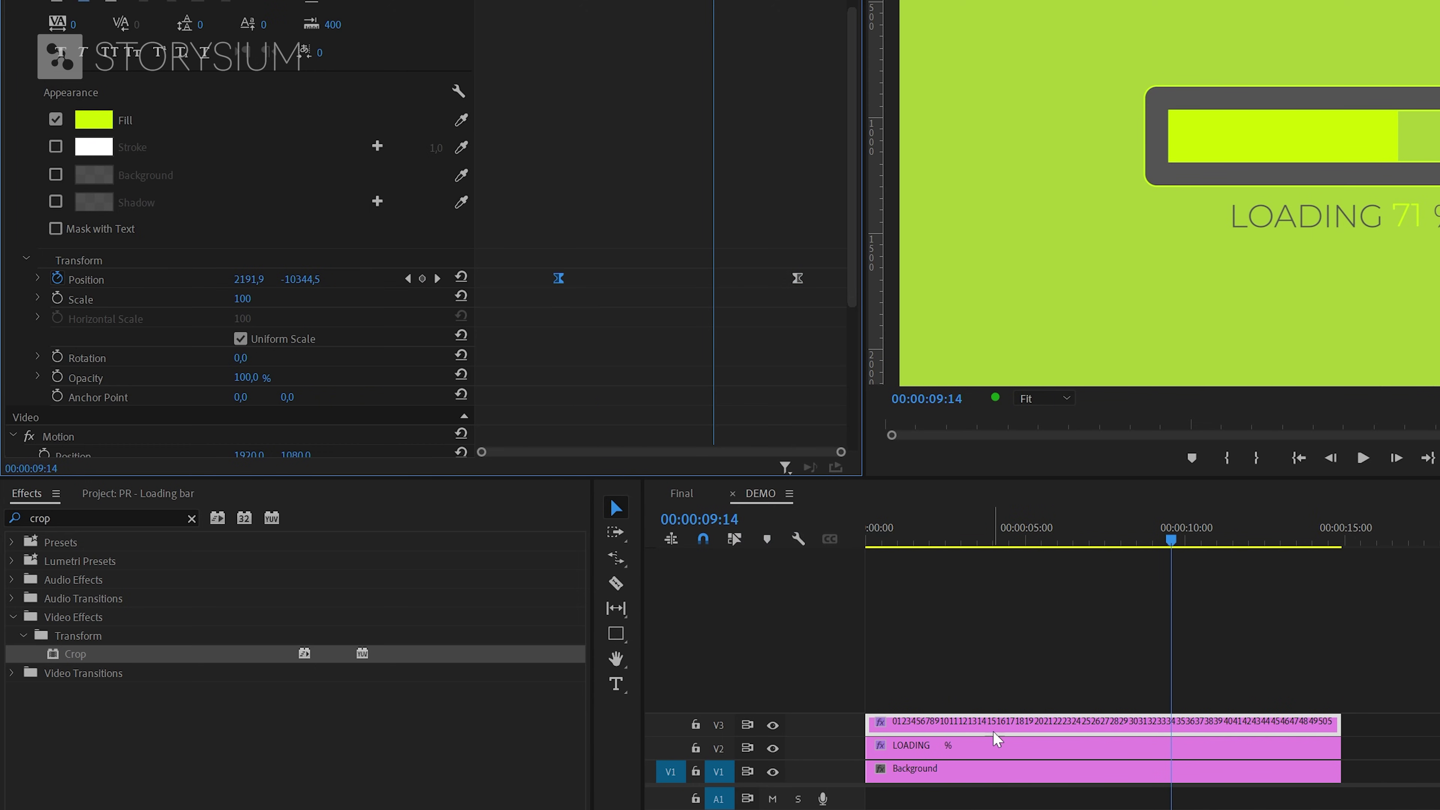
Step: Set the bar's final Crop keyframe to Hold and the first to Ease Out, then preview
left_click(998, 747)
right_click(798, 181)
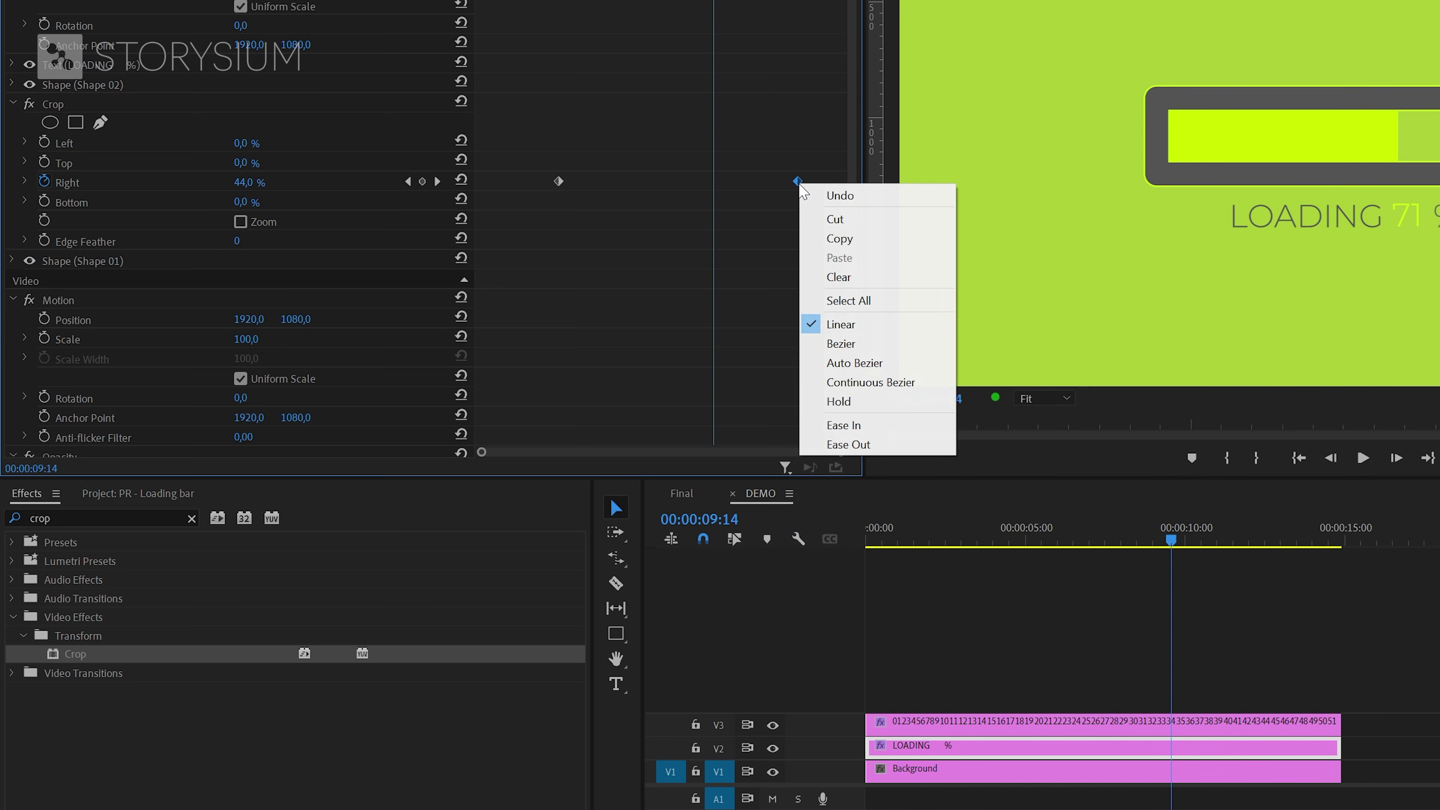
left_click(895, 404)
right_click(558, 181)
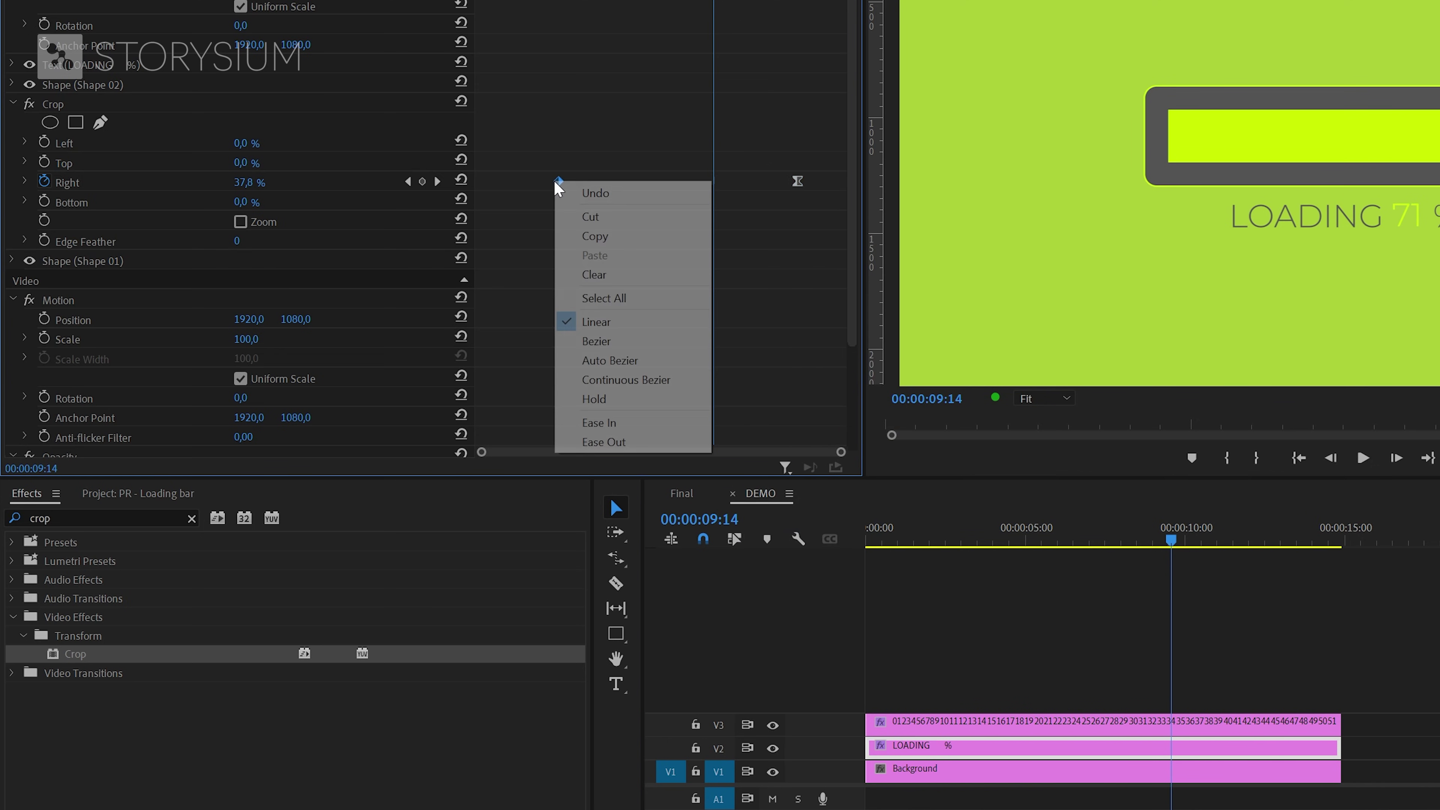
left_click(651, 442)
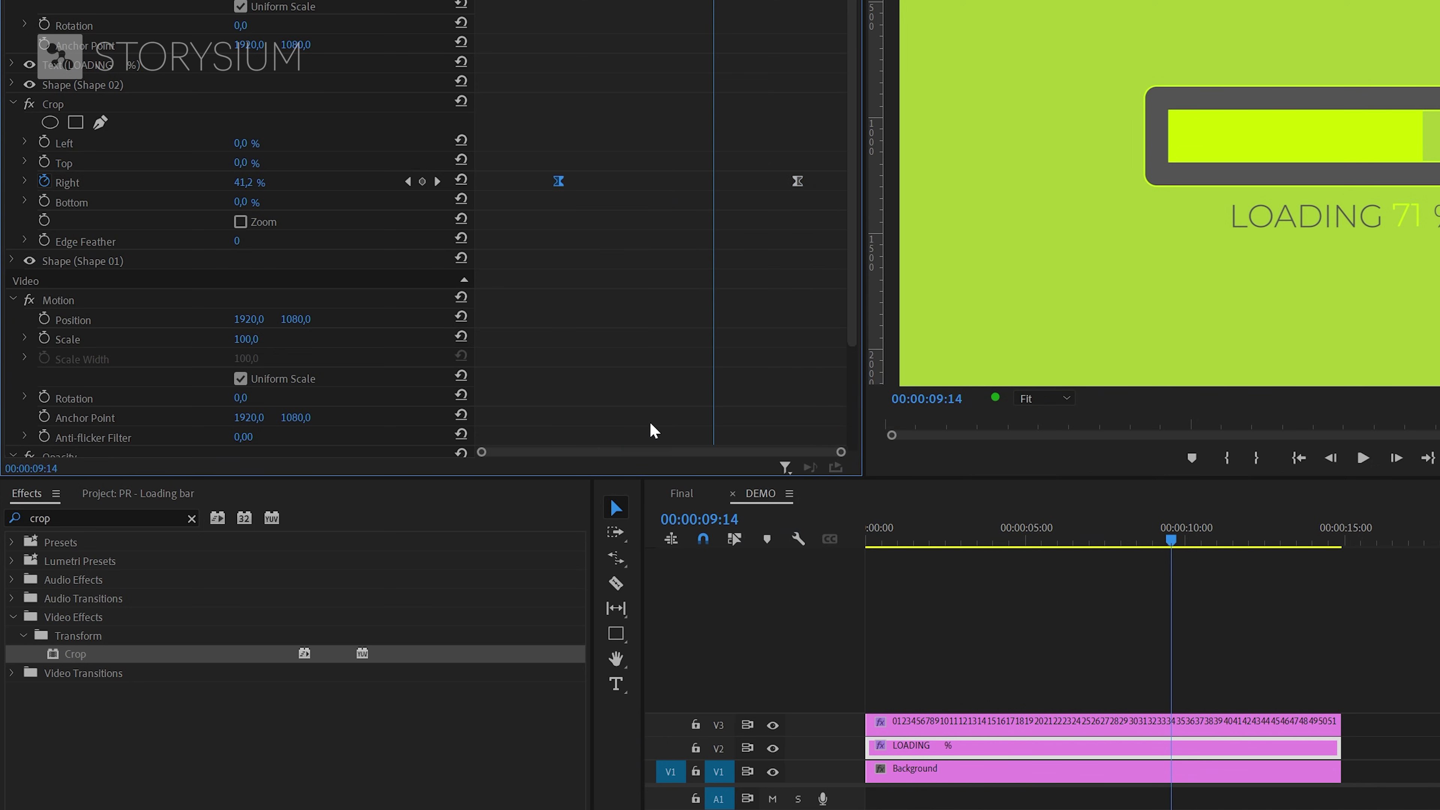
left_click_drag(1043, 540, 993, 542)
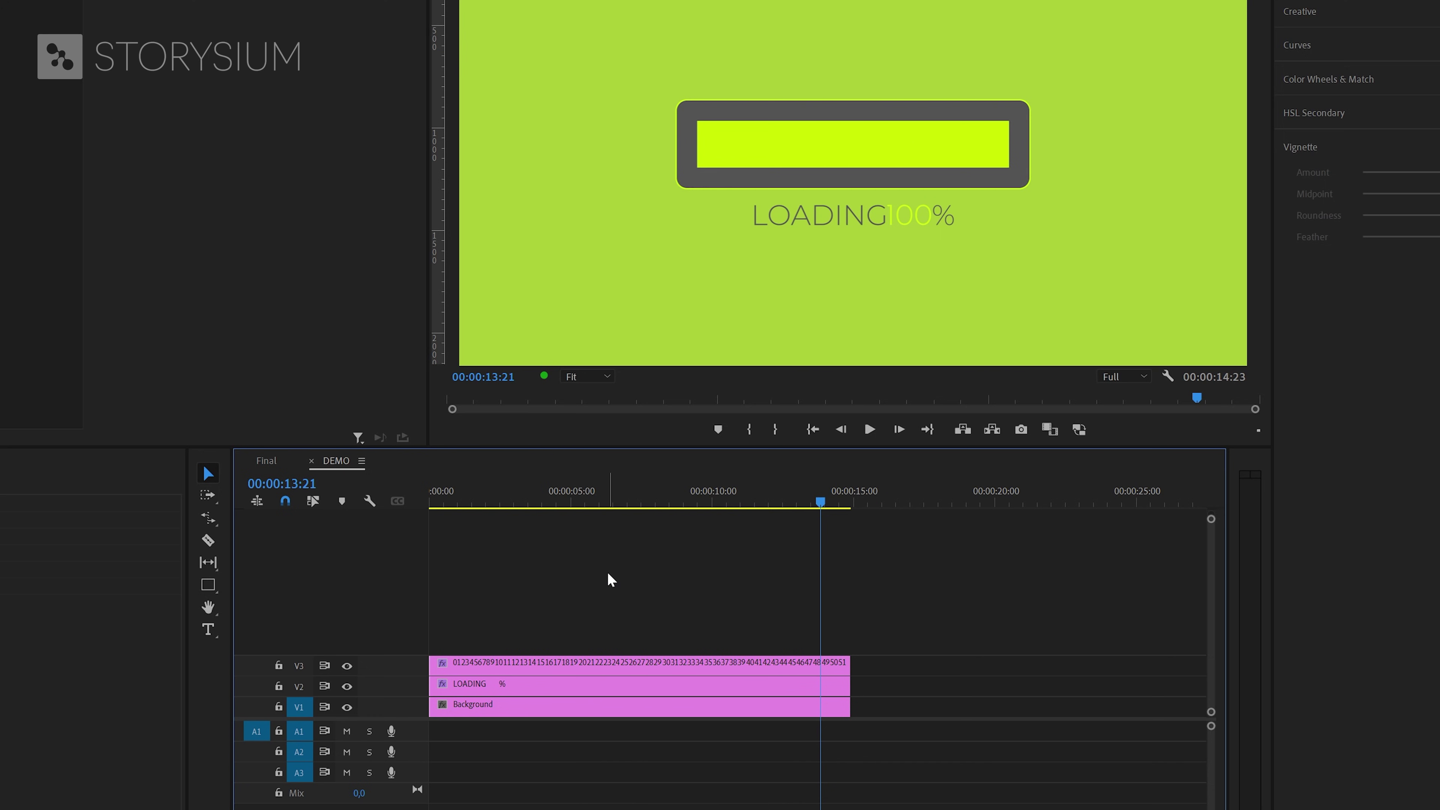
Step: Set the Background clip's Lumetri Color vignette Amount to -1.0 to darken the edges
left_click(596, 705)
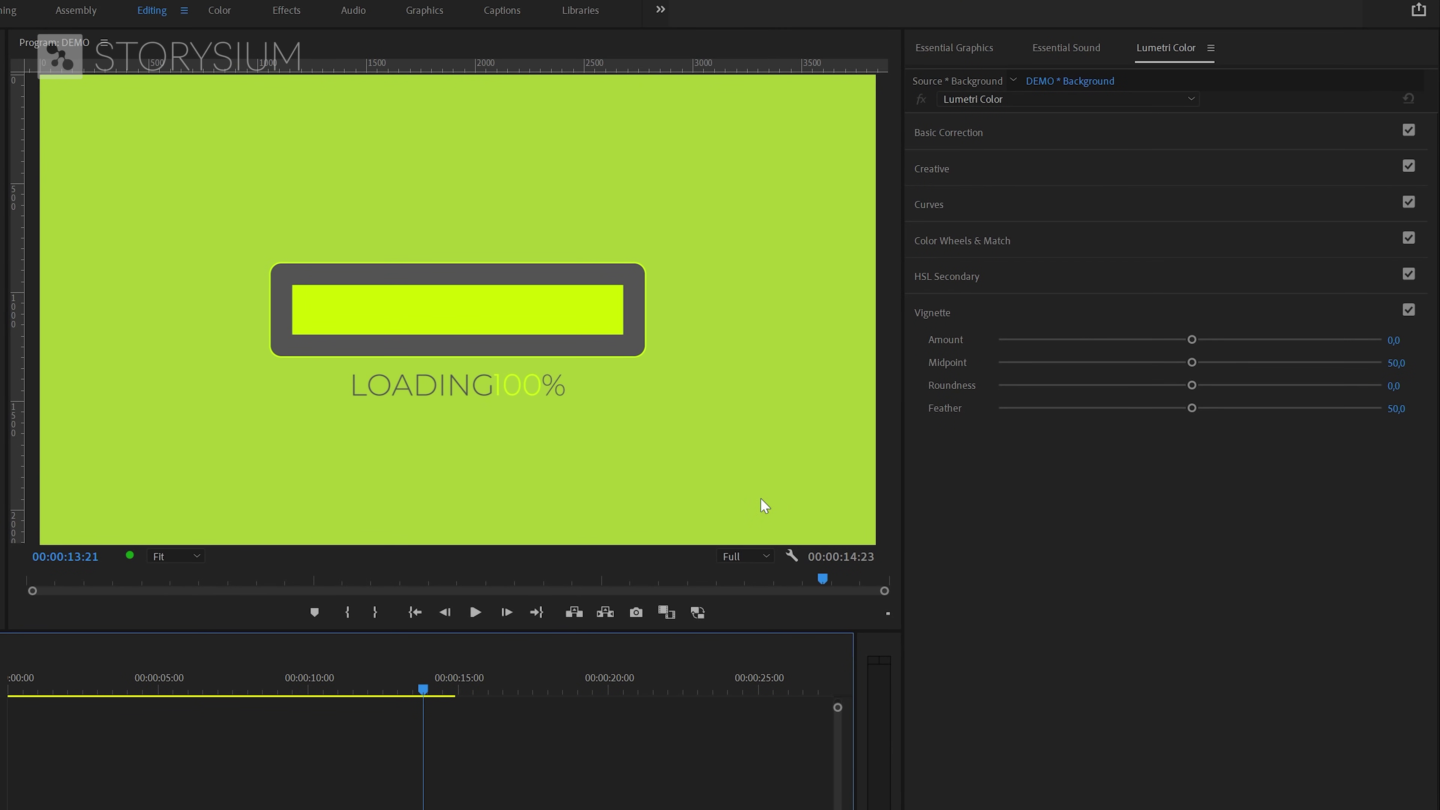
left_click(997, 314)
left_click(980, 323)
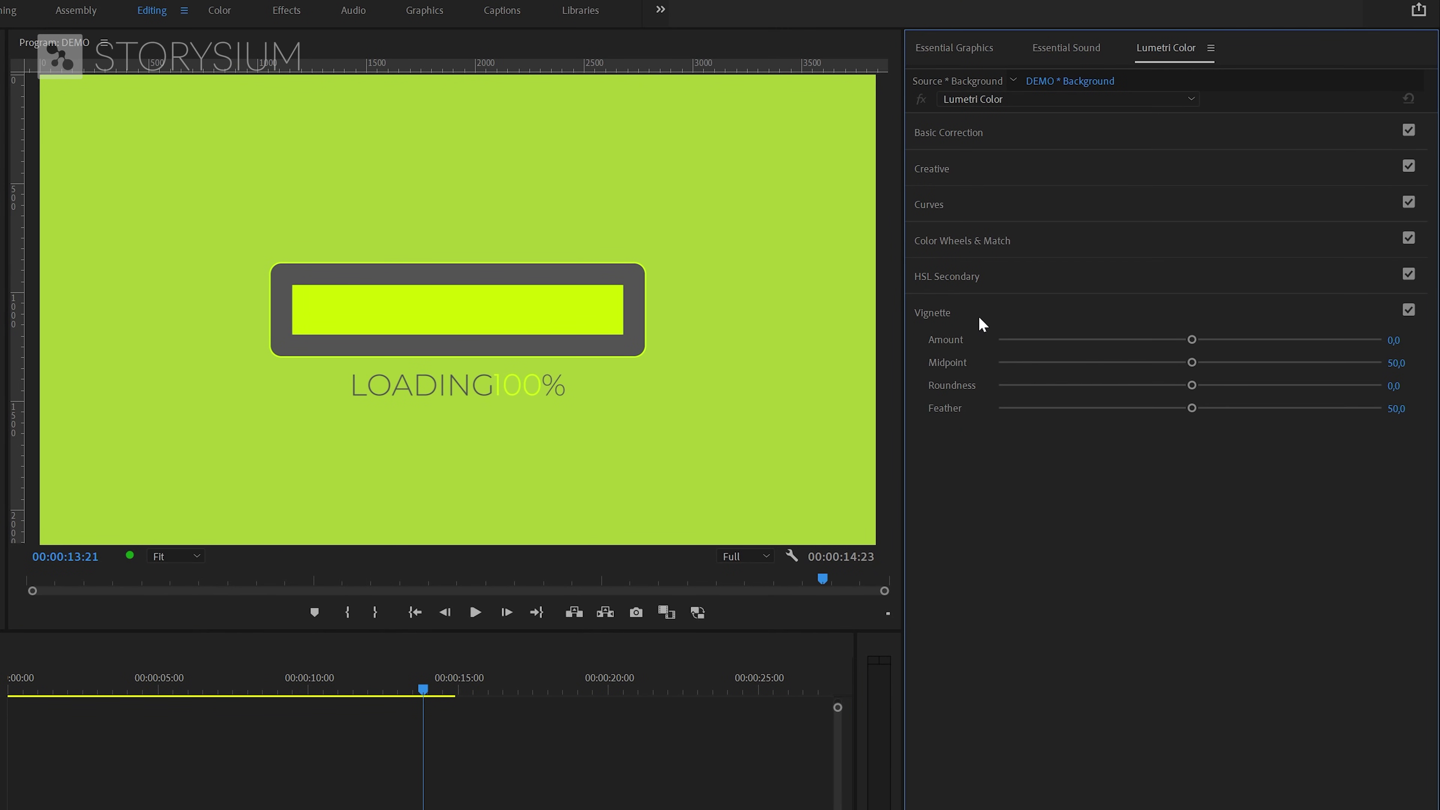
left_click_drag(1191, 340, 1130, 353)
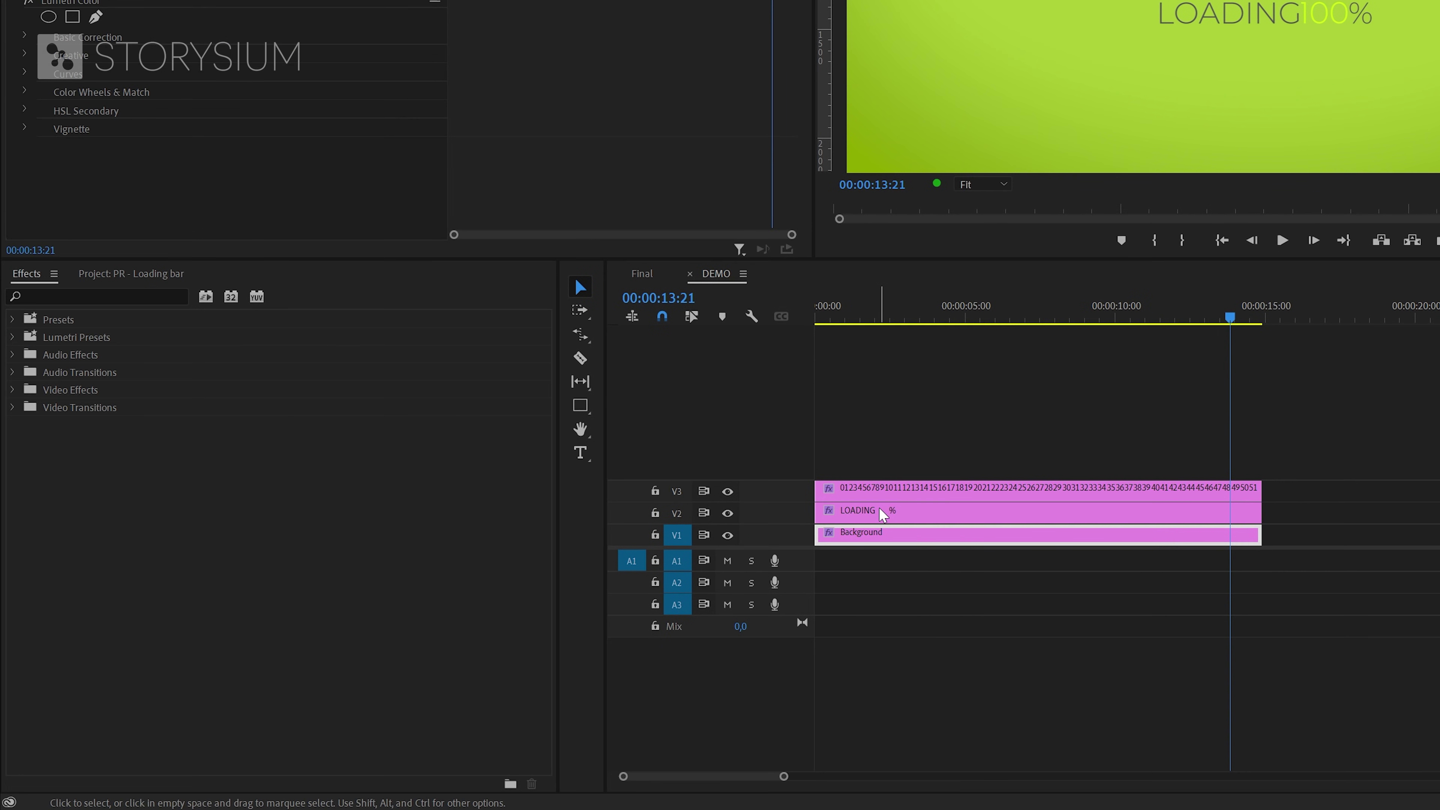
Step: Apply the Venetian Blinds effect to the LOADING graphic clip
left_click(839, 512)
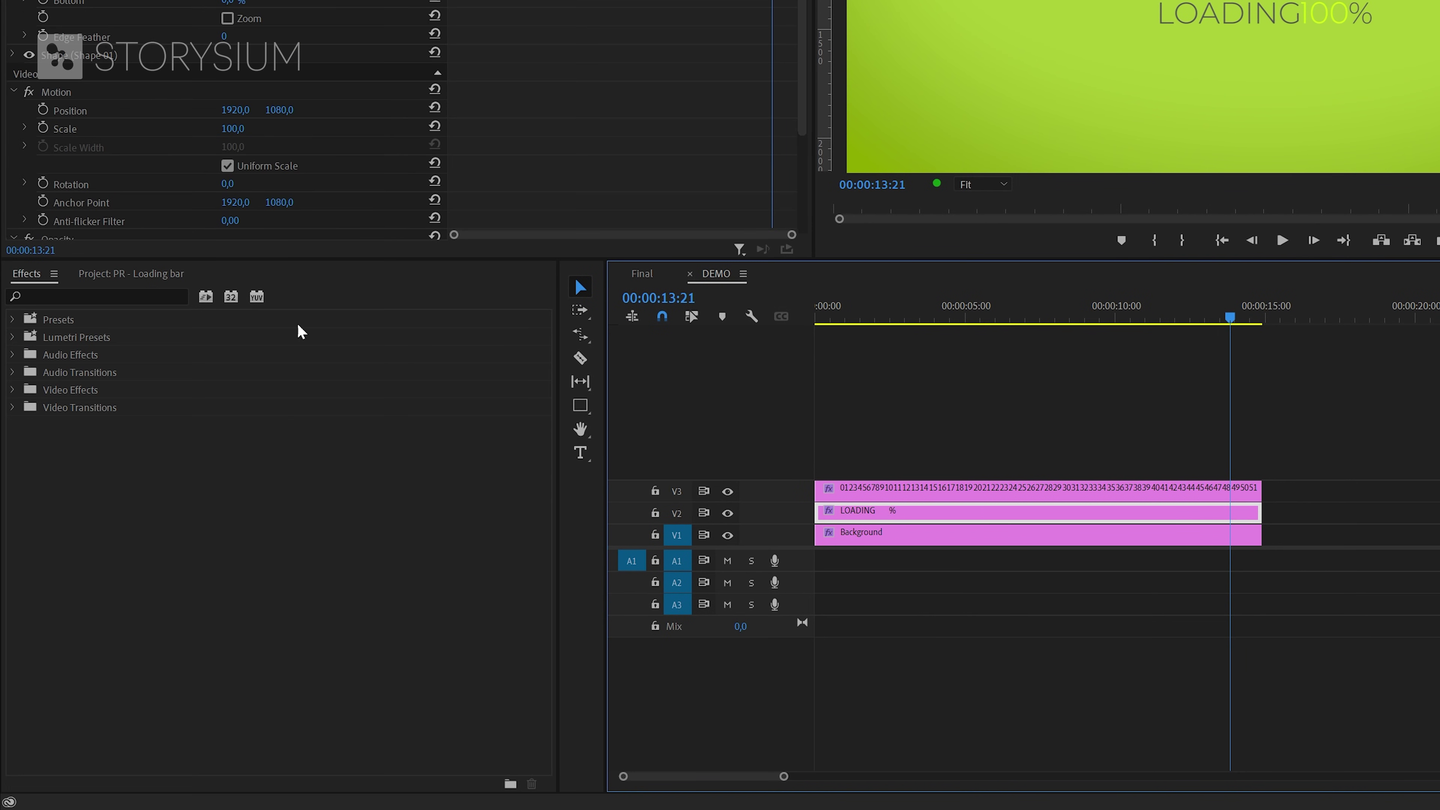
left_click(158, 297)
type("ven")
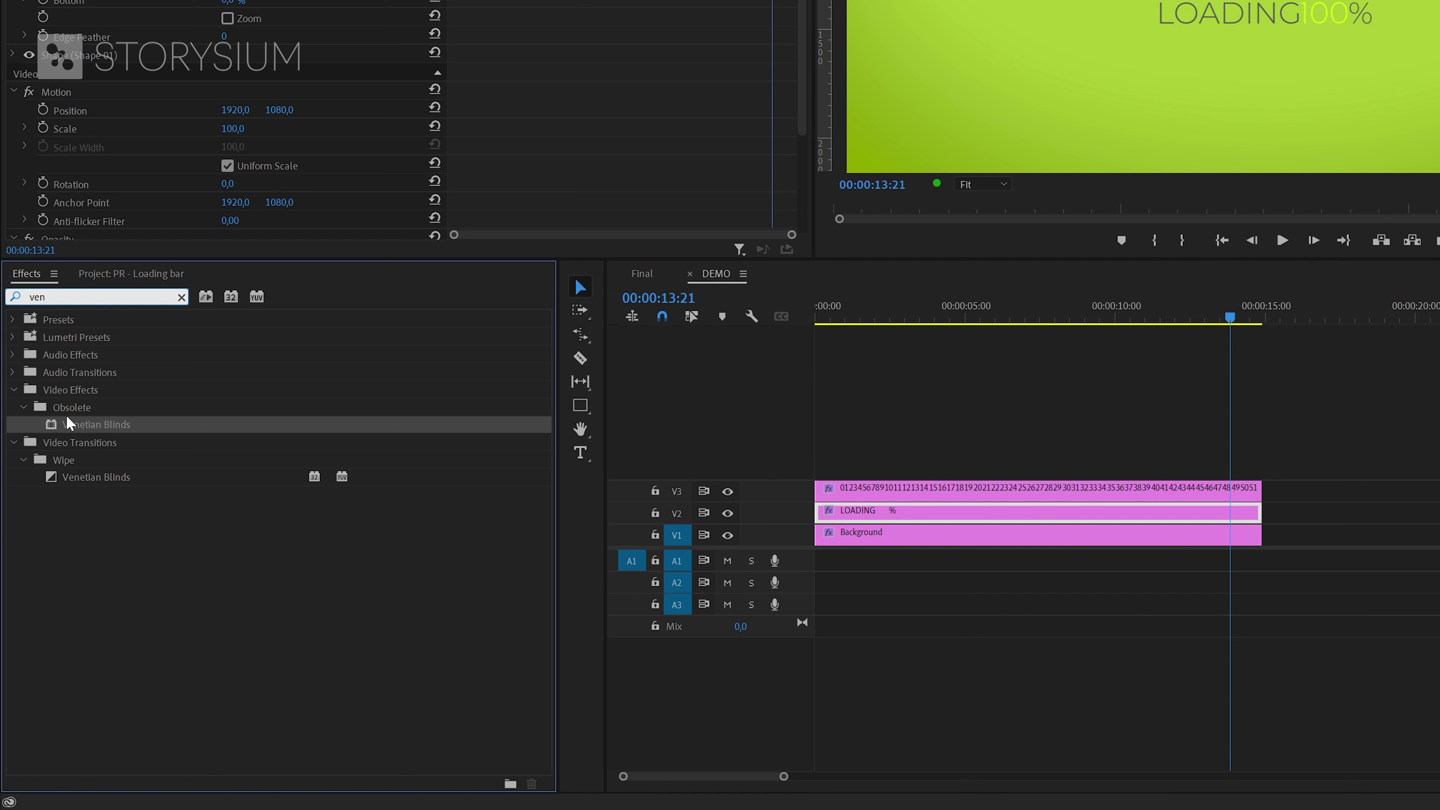
left_click(78, 411)
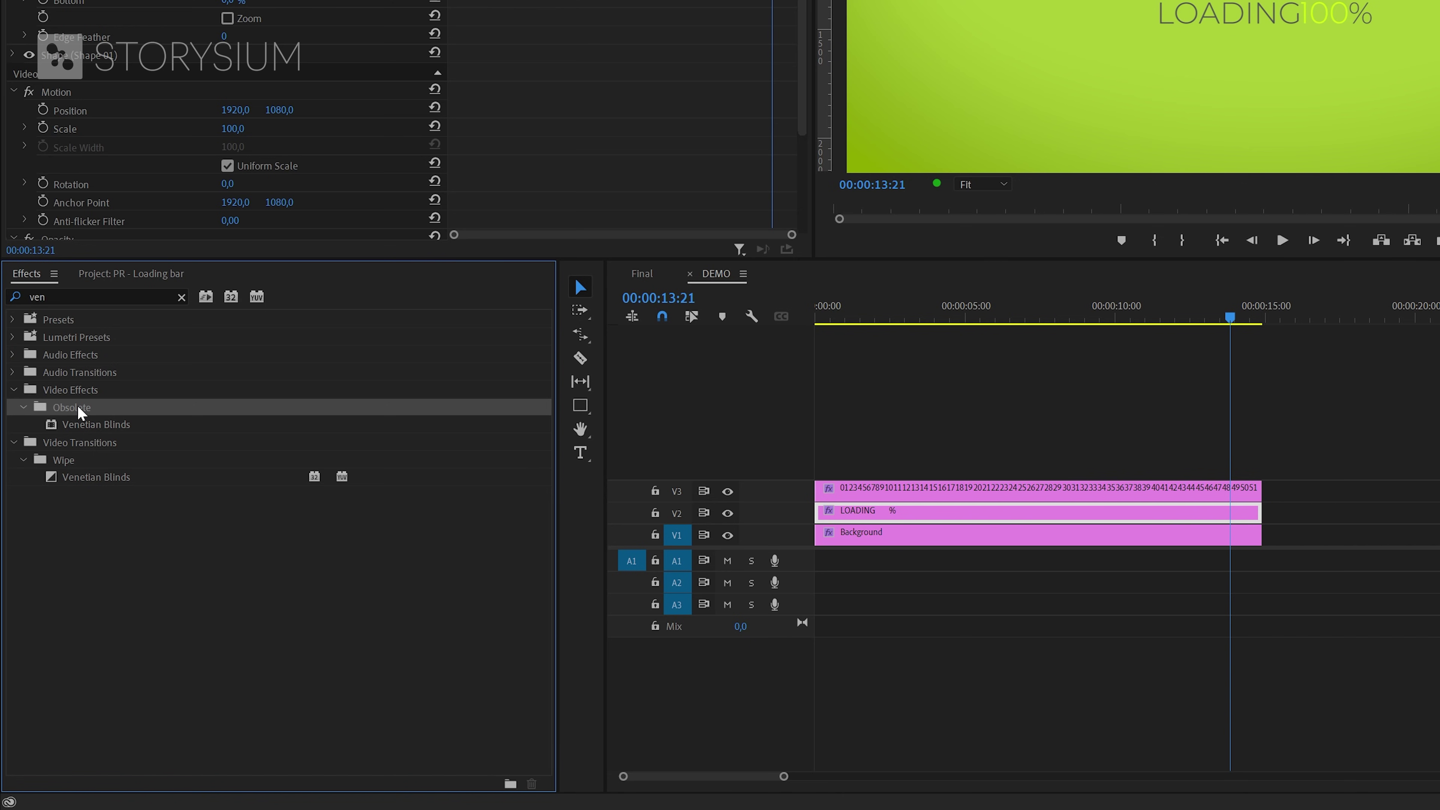
left_click(81, 422)
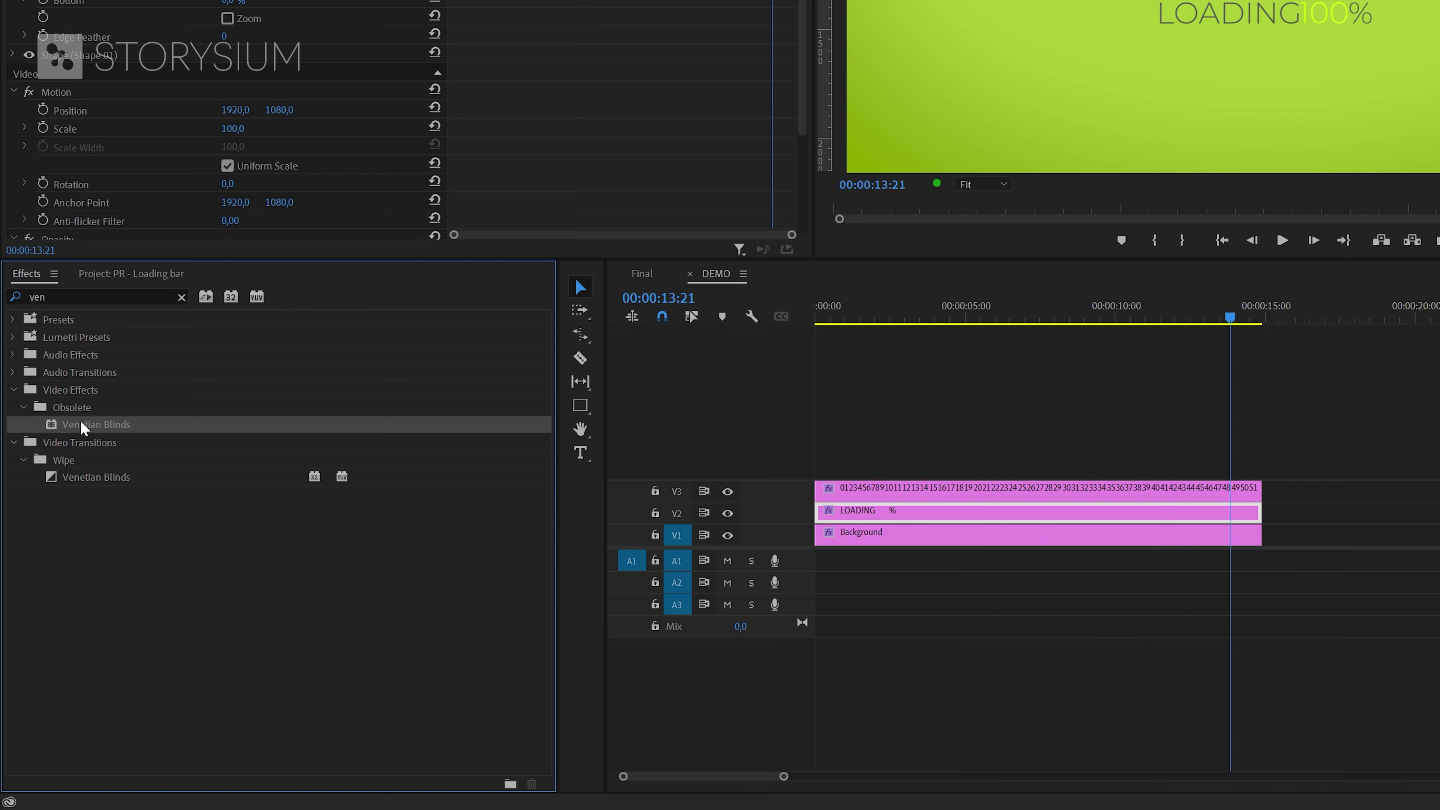
left_click_drag(81, 427, 1180, 244)
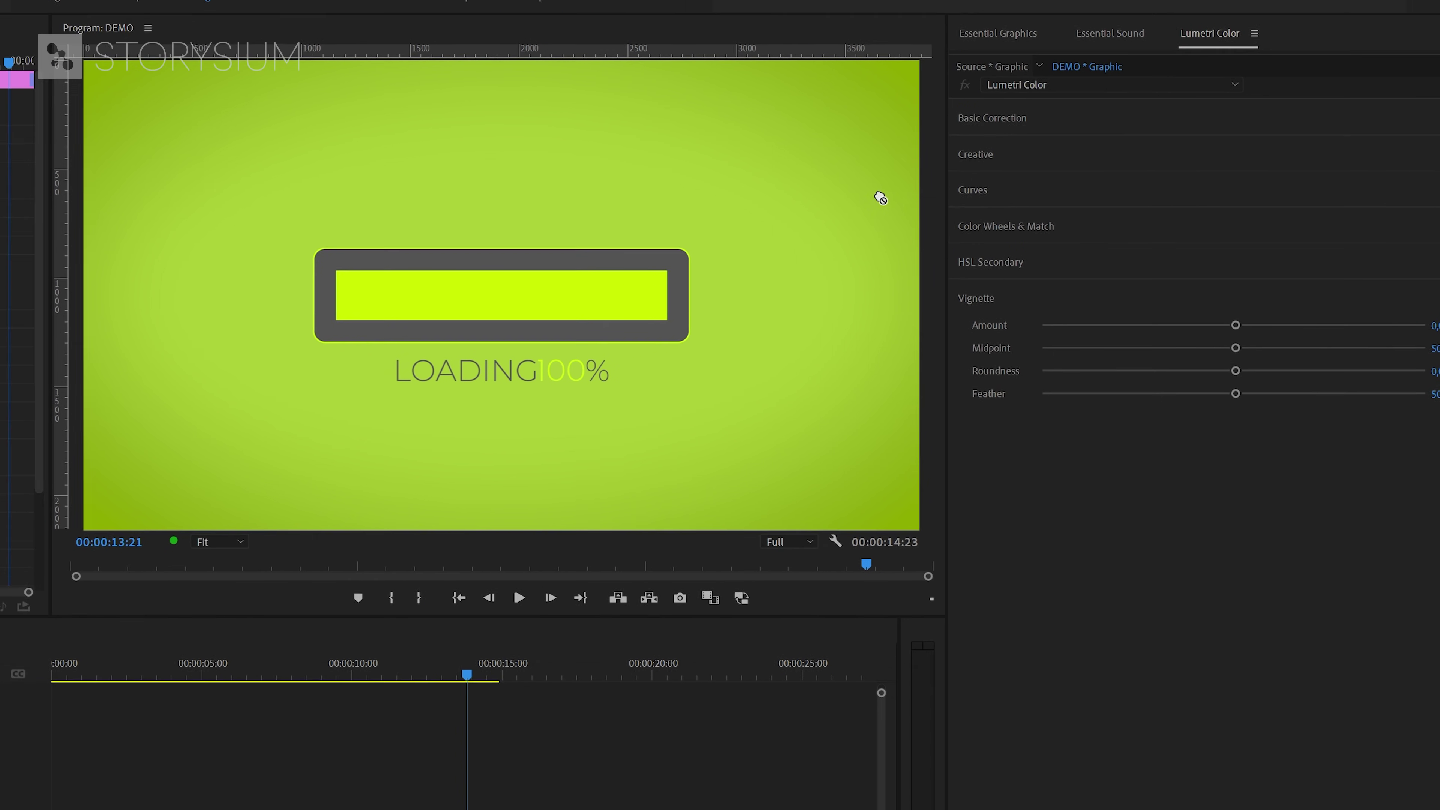
Step: Place Venetian Blinds between Crop and Shape 01, with 51% completion and width 45
left_click(1001, 36)
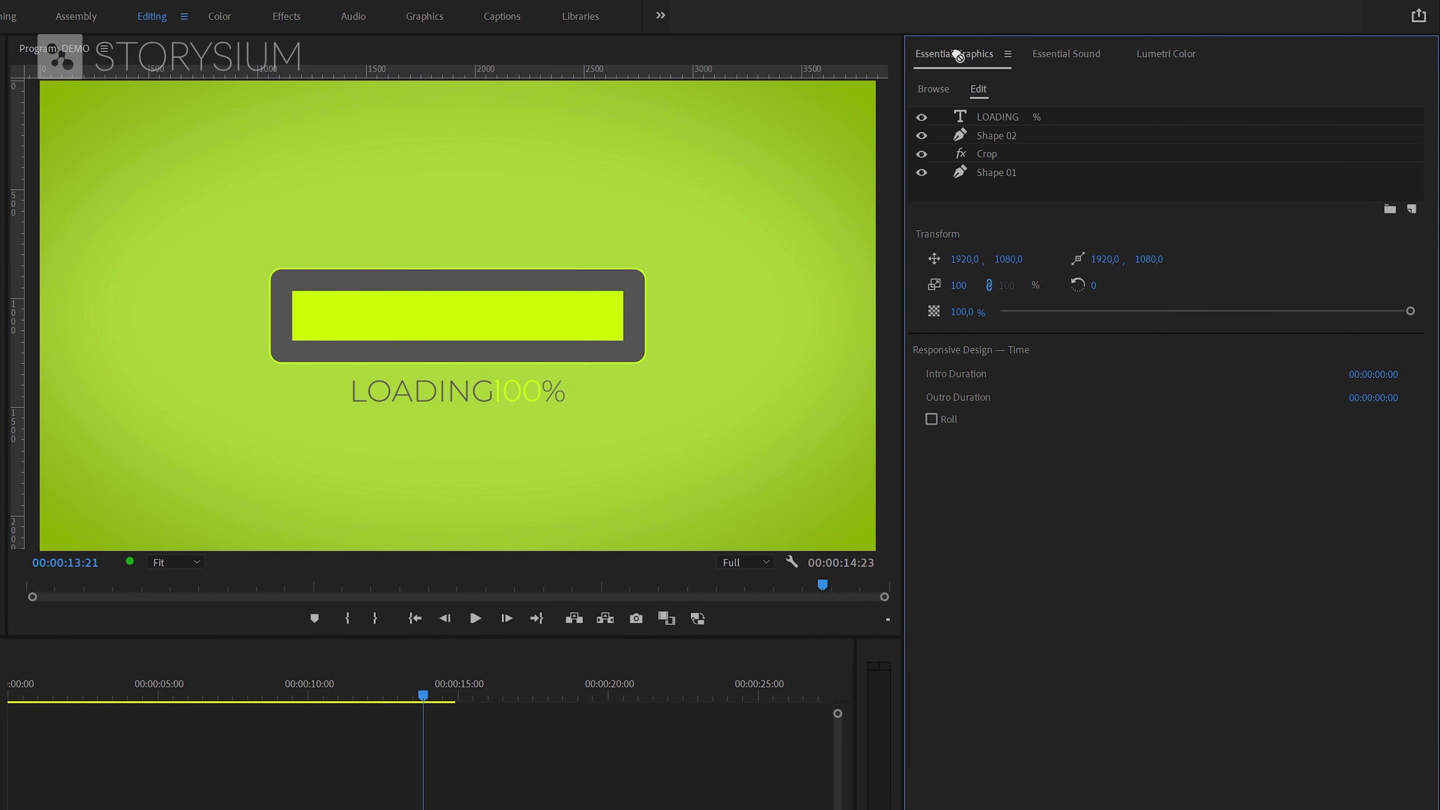
left_click_drag(957, 55, 998, 164)
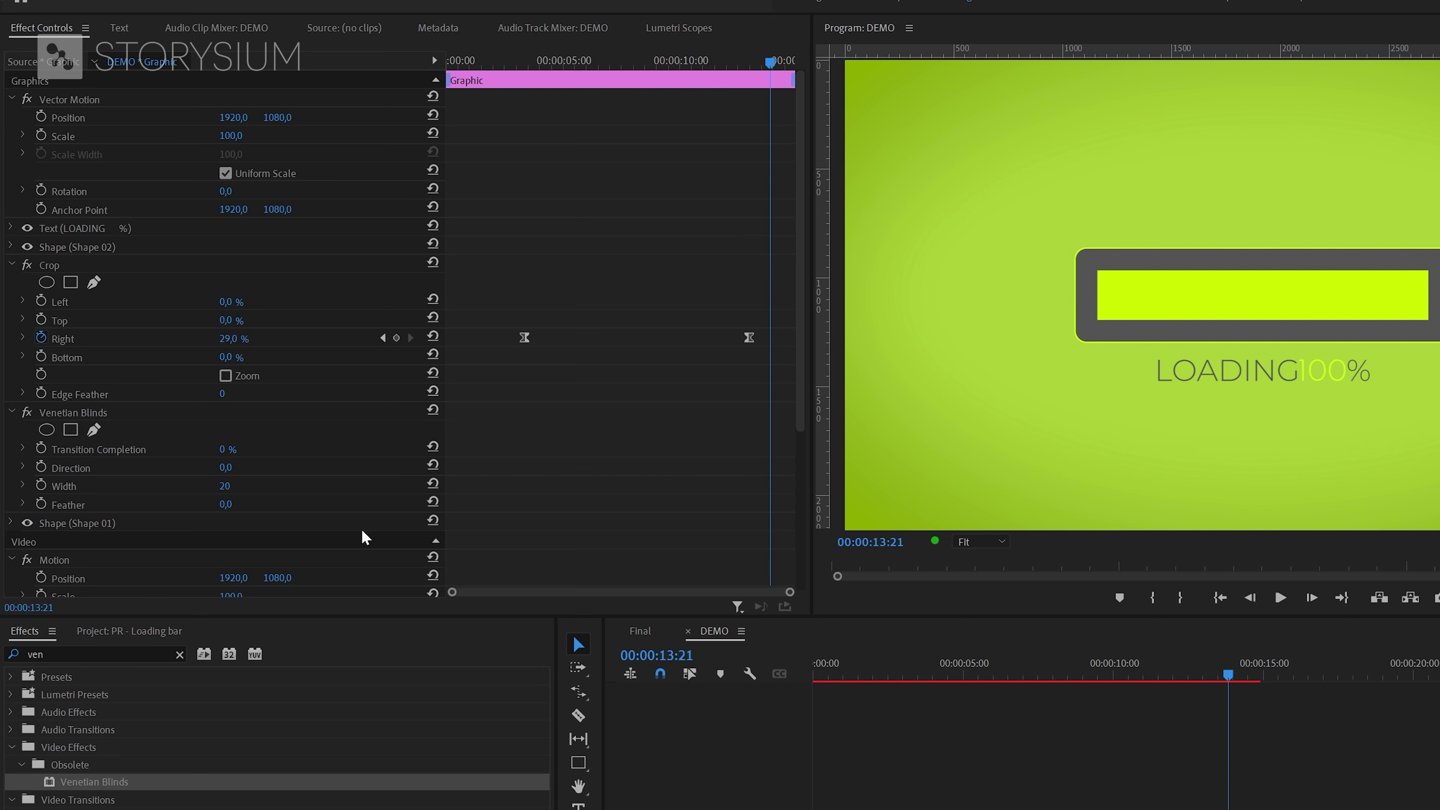
left_click(224, 449)
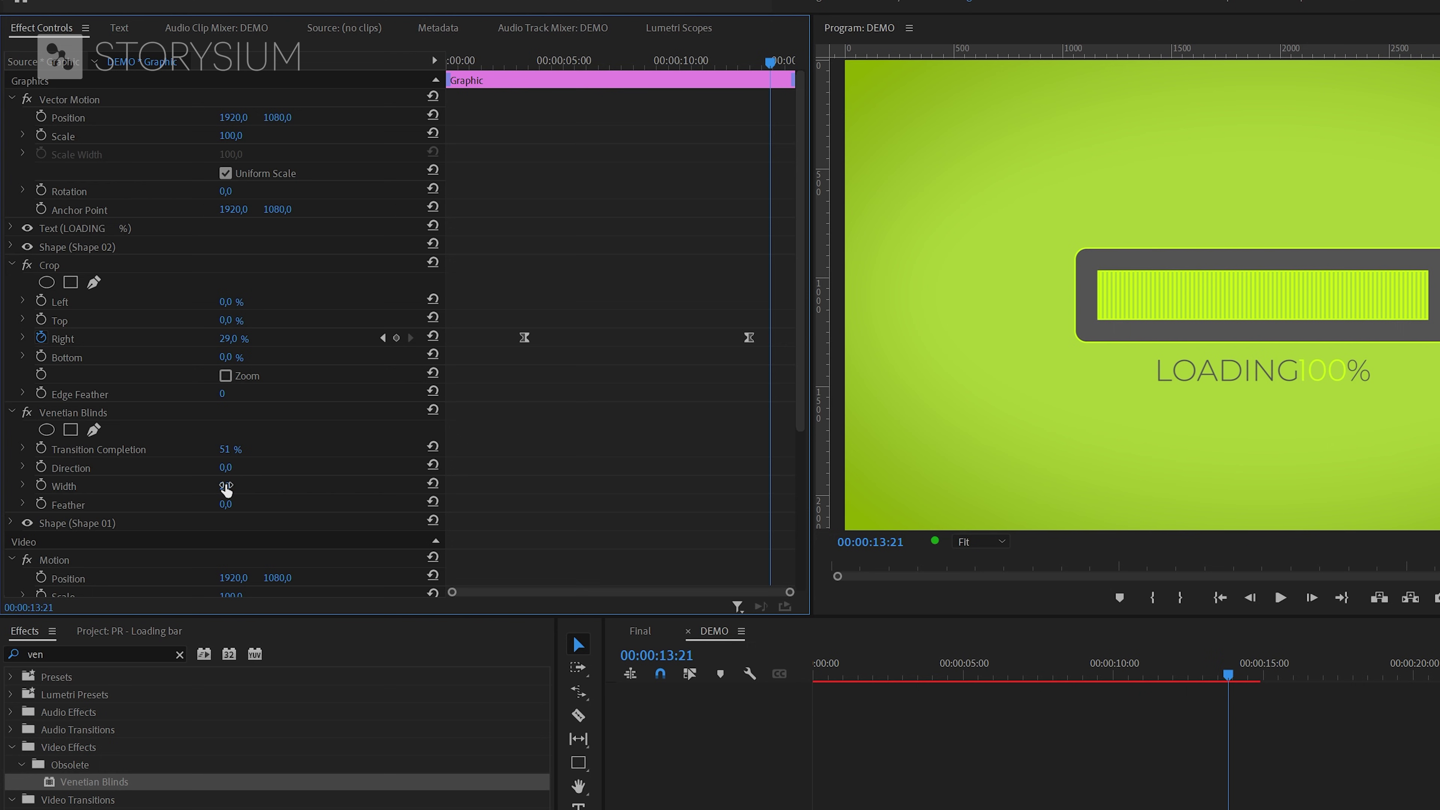
left_click_drag(224, 486, 242, 482)
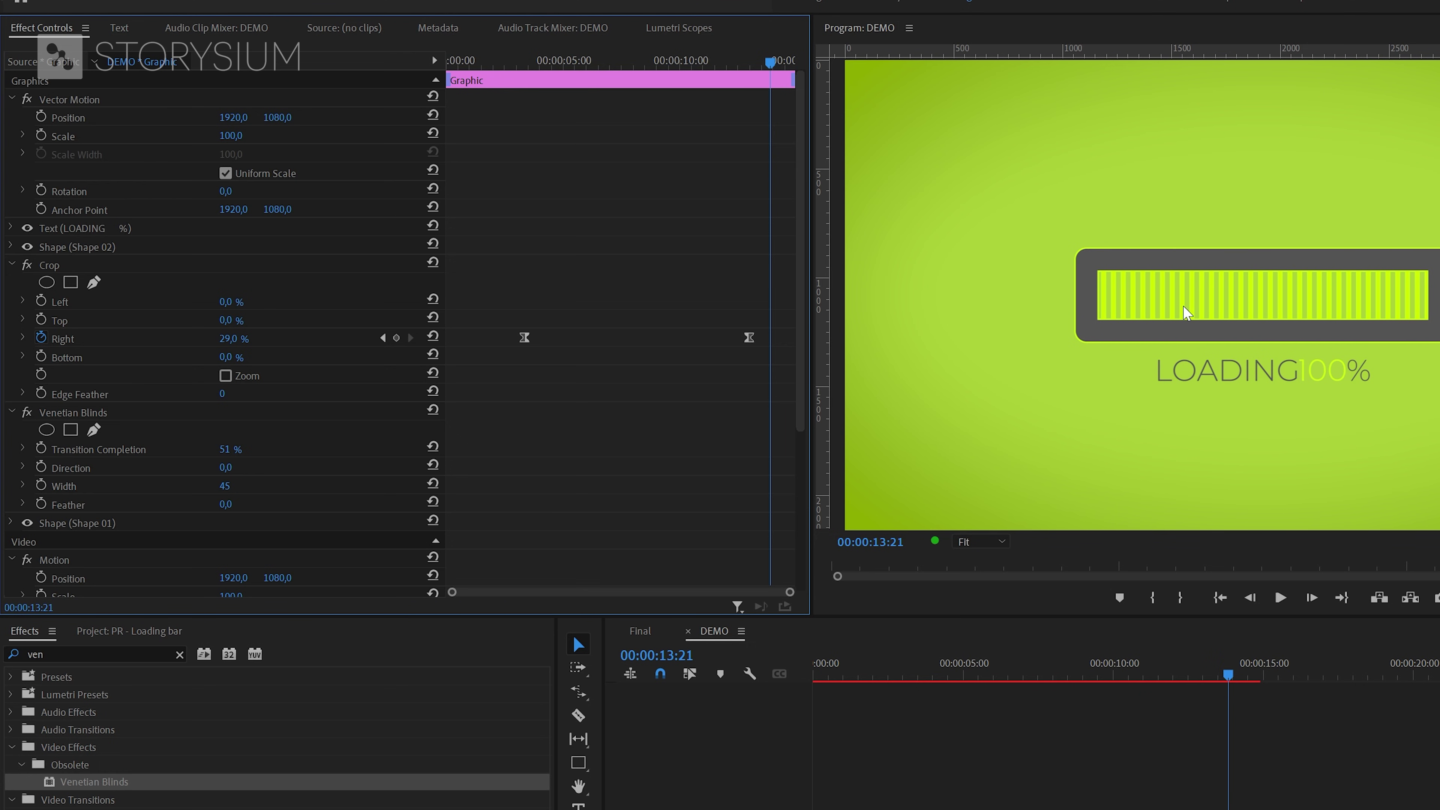